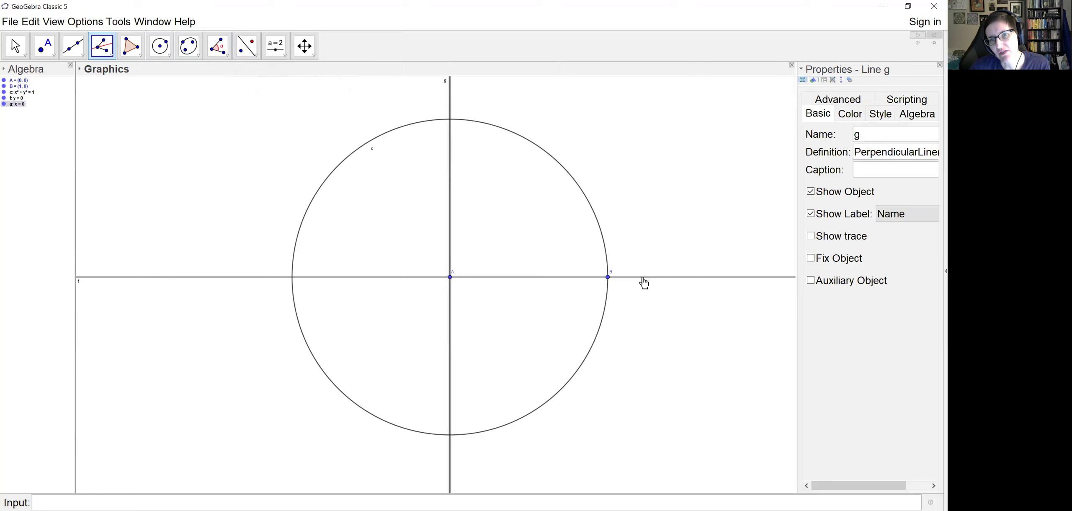
# - Construct the angle bisectors between lines f and g, and between diagonal h and each of lines g and f
pyautogui.click(641, 277)
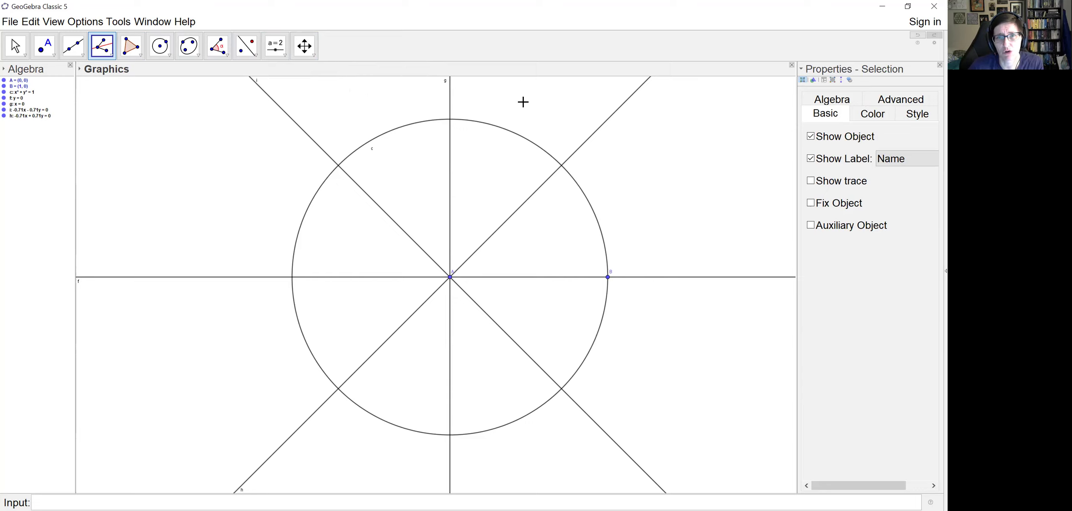
pyautogui.click(449, 103)
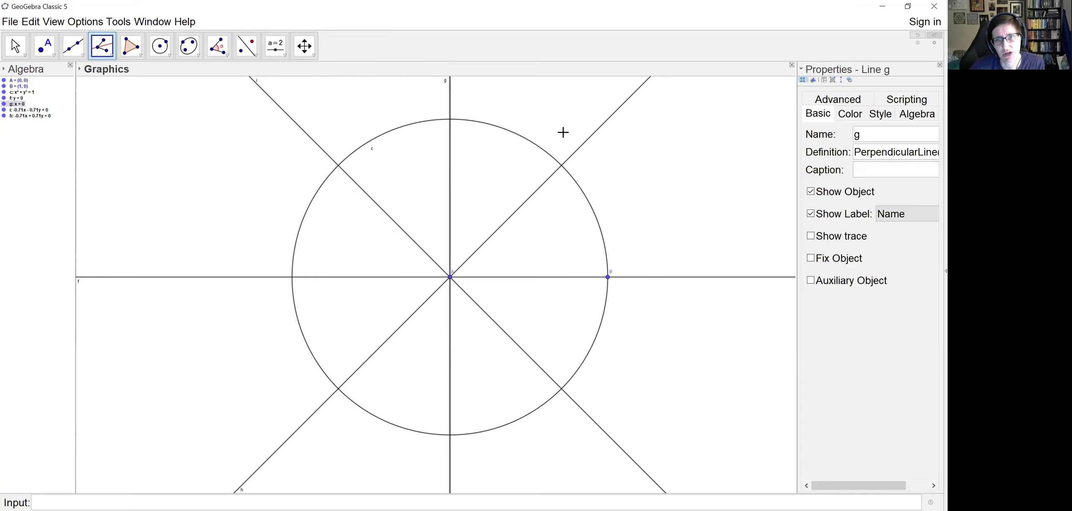
pyautogui.click(584, 145)
pyautogui.click(574, 157)
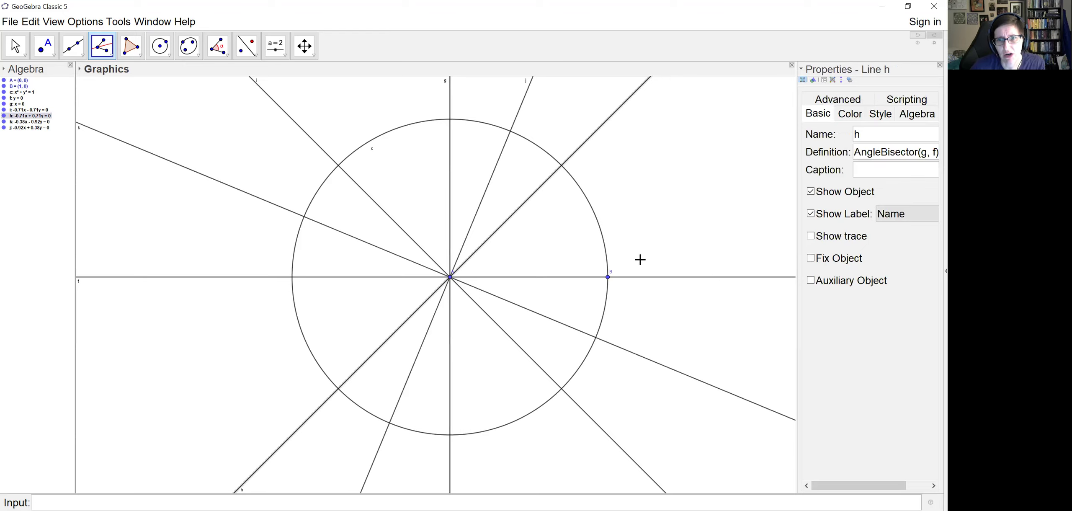
pyautogui.click(637, 276)
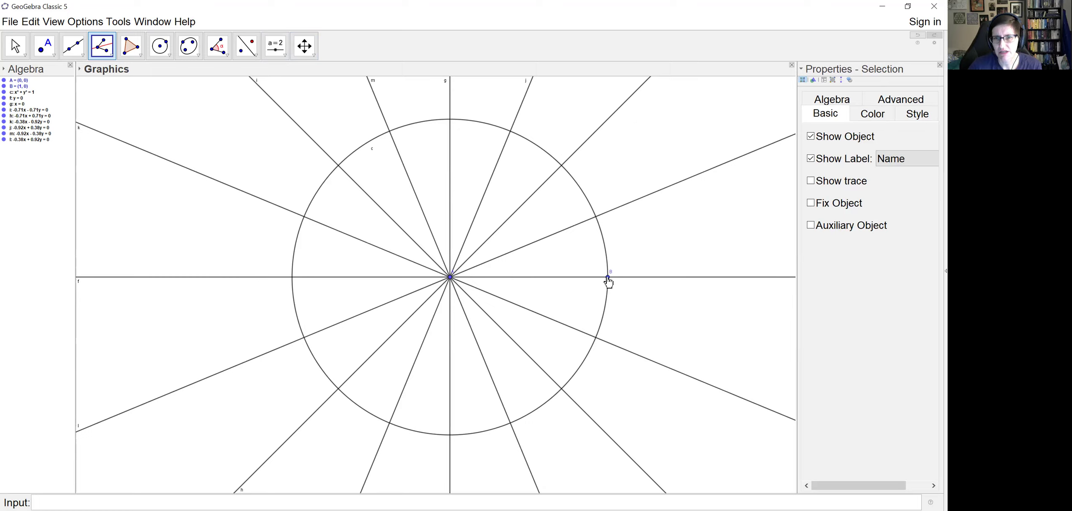
# - Draw a line through point B perpendicular to the horizontal line f
pyautogui.click(113, 56)
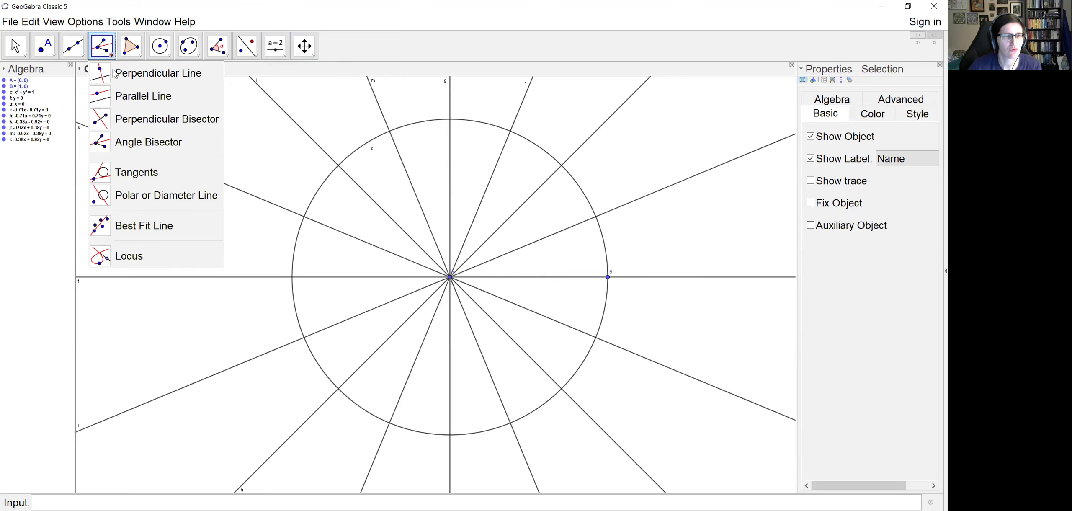
pyautogui.click(141, 77)
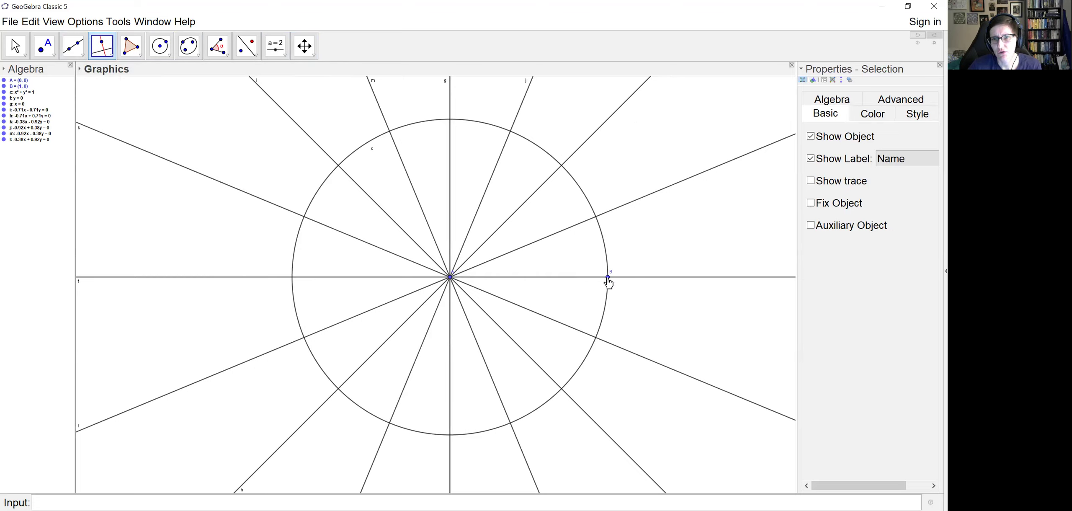
pyautogui.click(608, 277)
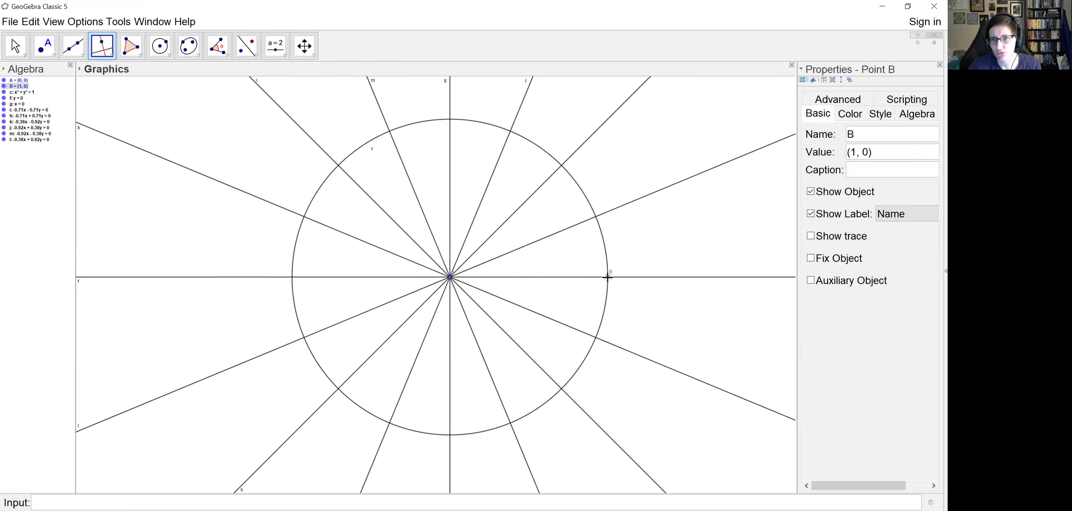
pyautogui.click(636, 277)
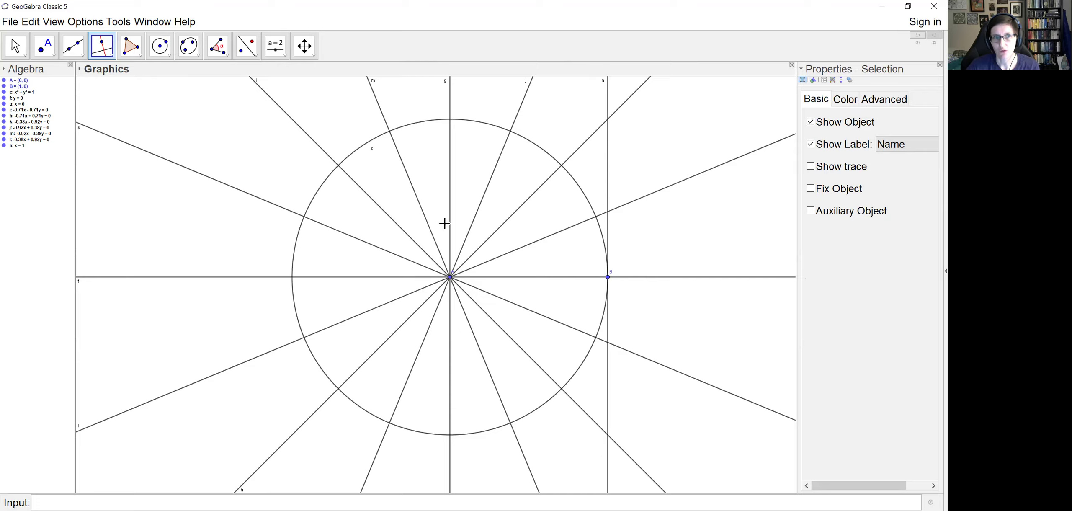
# - Reflect the vertical line n through point B about the vertical line g through the circle's centre
pyautogui.click(248, 49)
pyautogui.click(249, 50)
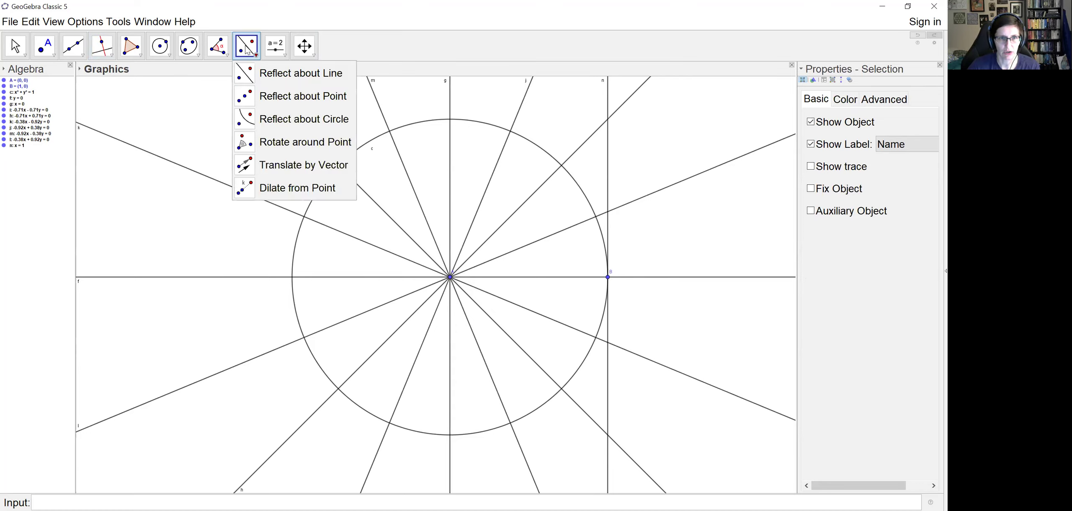
pyautogui.moveTo(276, 46)
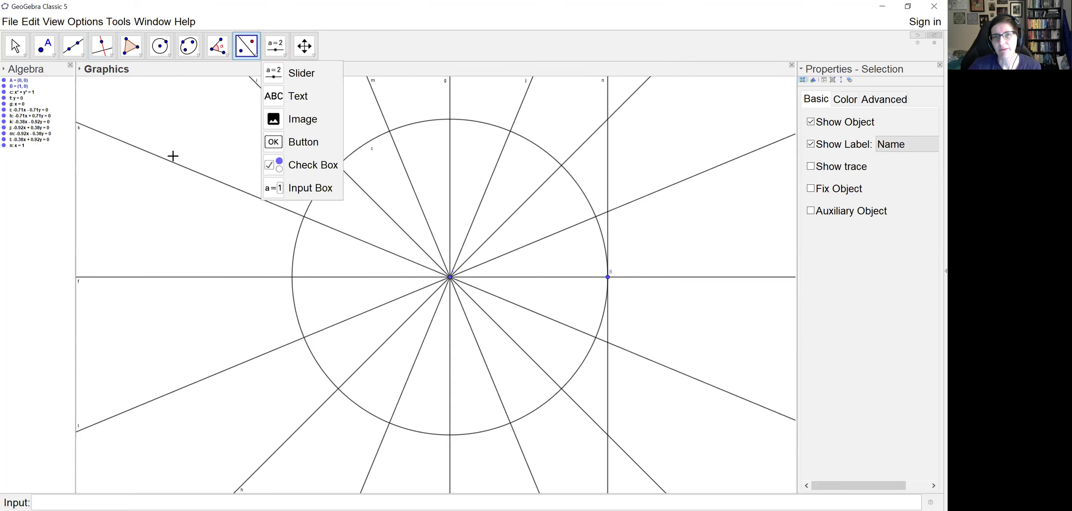
pyautogui.click(608, 197)
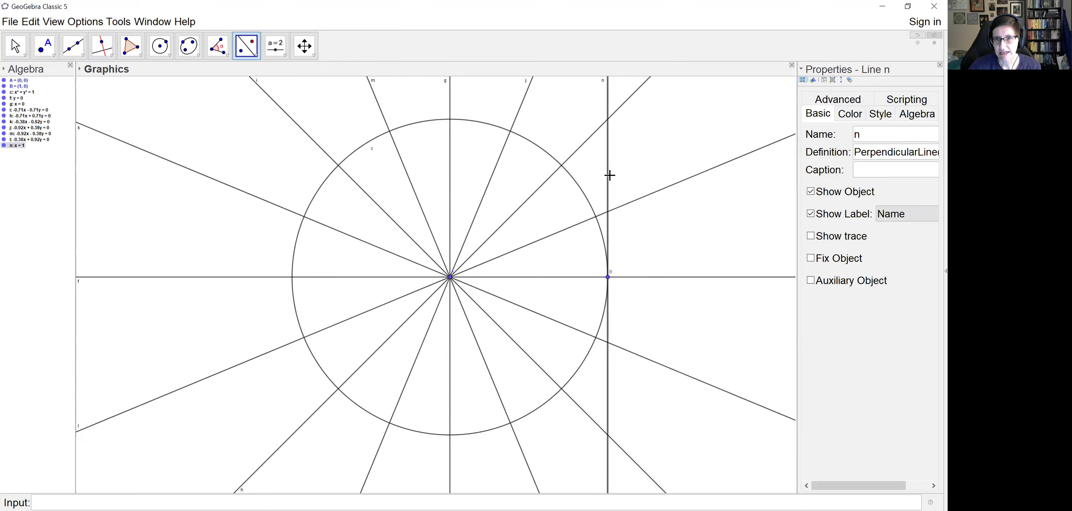
pyautogui.click(450, 110)
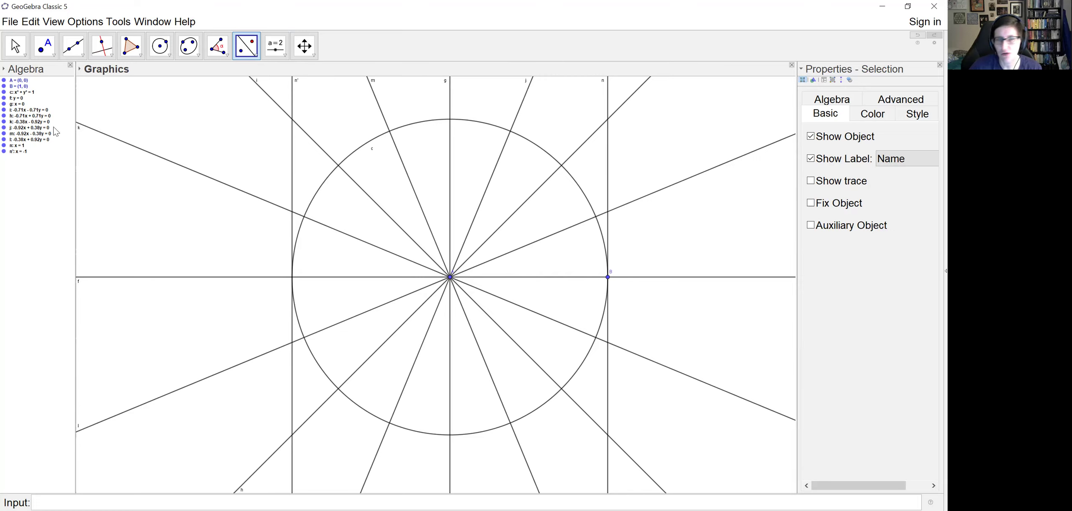
# - Reflect line n about both 45-degree diagonals to complete the square of tangent lines around the circle
pyautogui.click(608, 185)
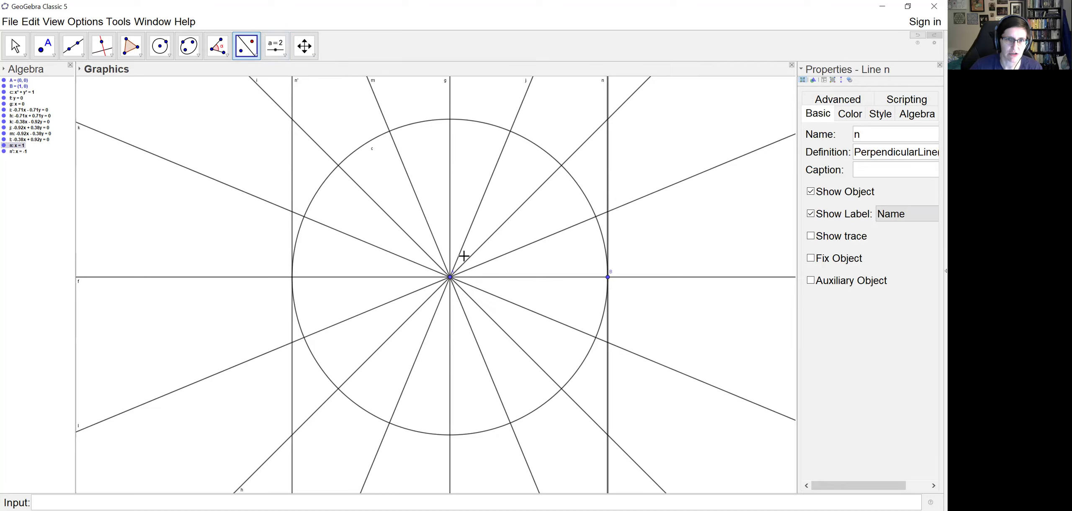
pyautogui.click(577, 149)
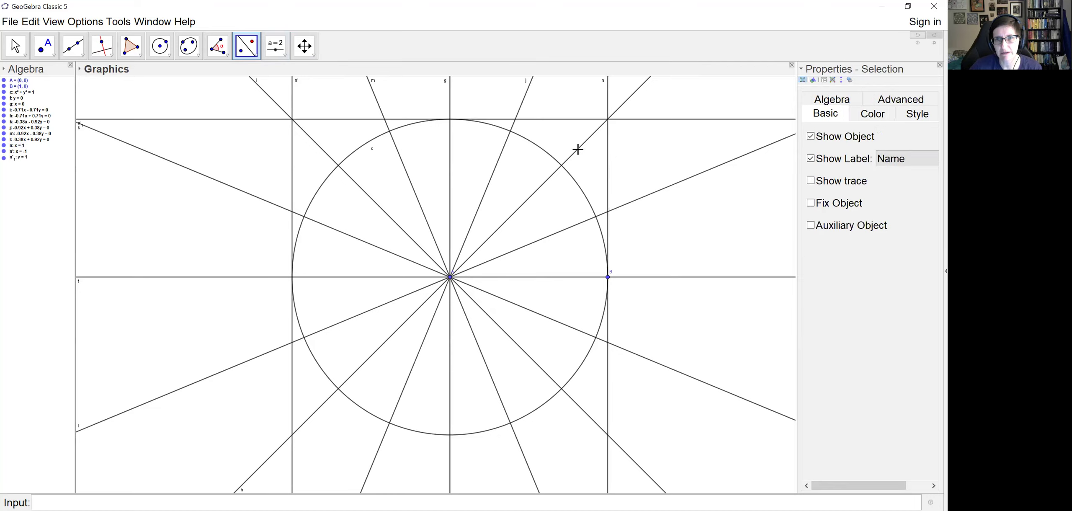
pyautogui.click(609, 413)
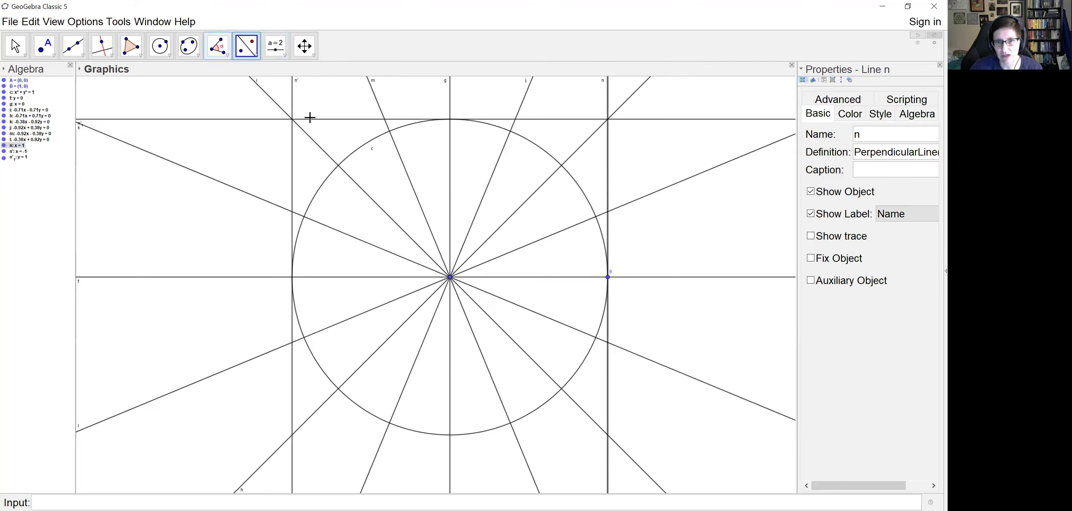
pyautogui.click(593, 421)
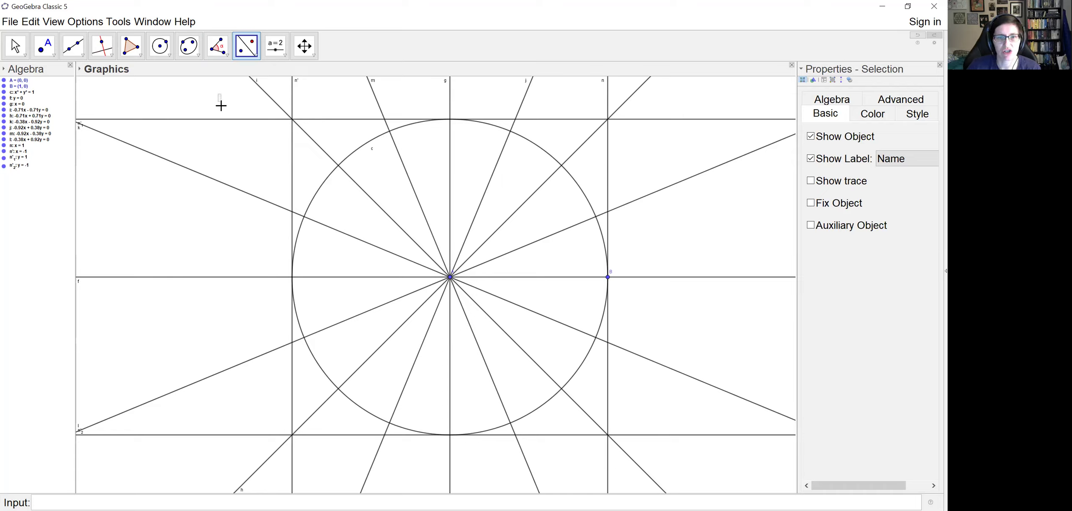
pyautogui.press('Escape')
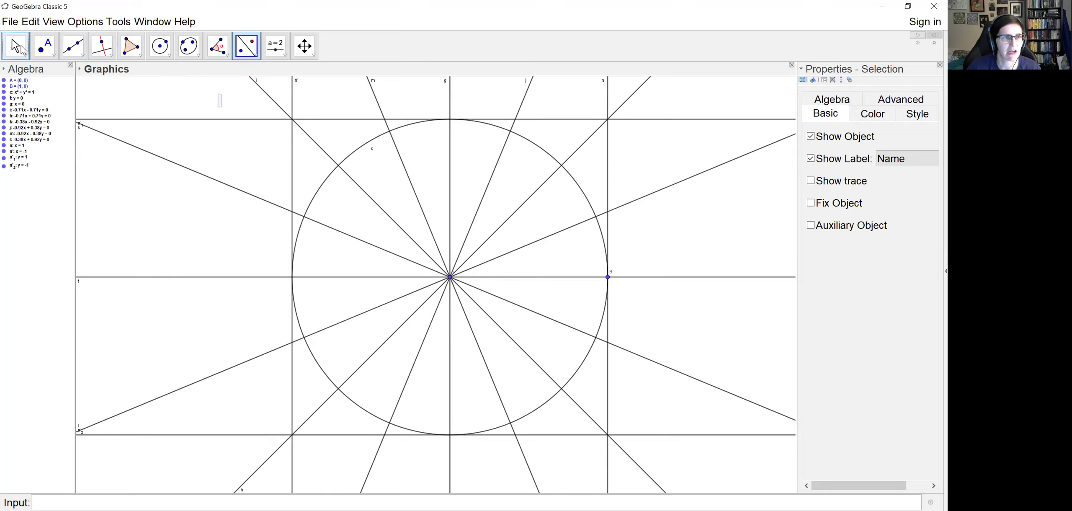
# - Mark the intersection points of the upper horizontal tangent with bisector m and with the vertical line g
pyautogui.moveTo(222, 98); pyautogui.dragTo(241, 124)
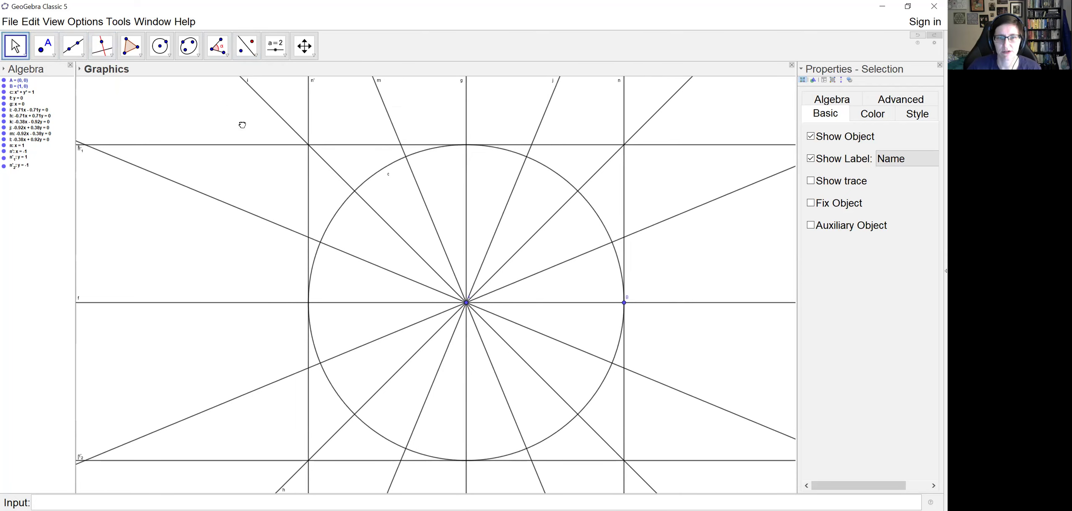
pyautogui.scroll(3, 349, 139)
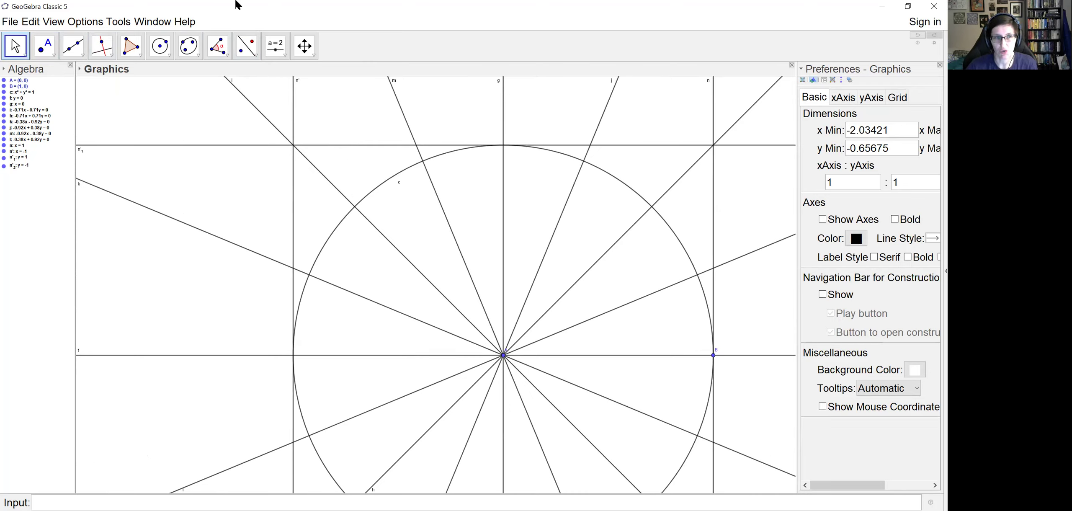
pyautogui.click(55, 57)
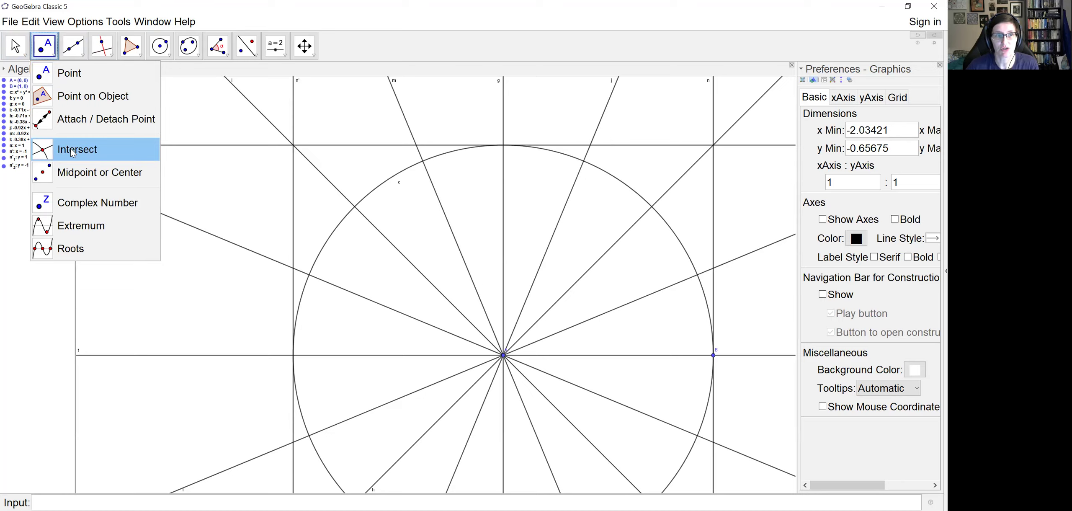
pyautogui.click(86, 155)
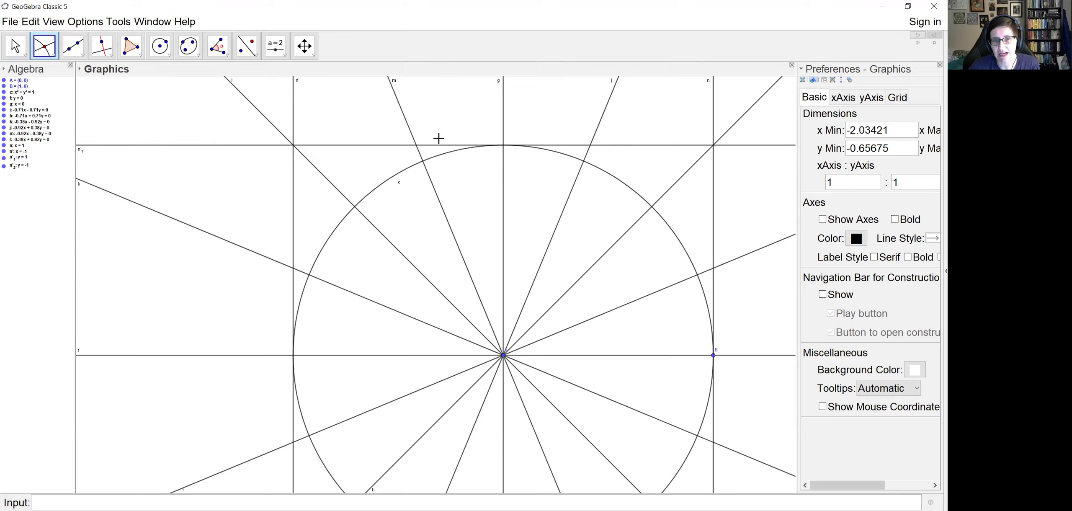
pyautogui.click(411, 136)
pyautogui.click(403, 146)
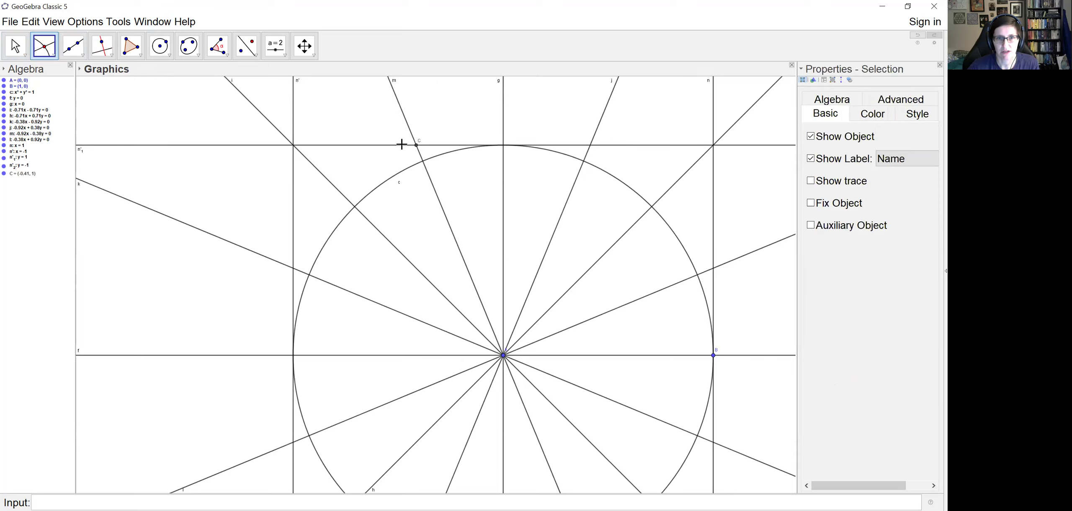
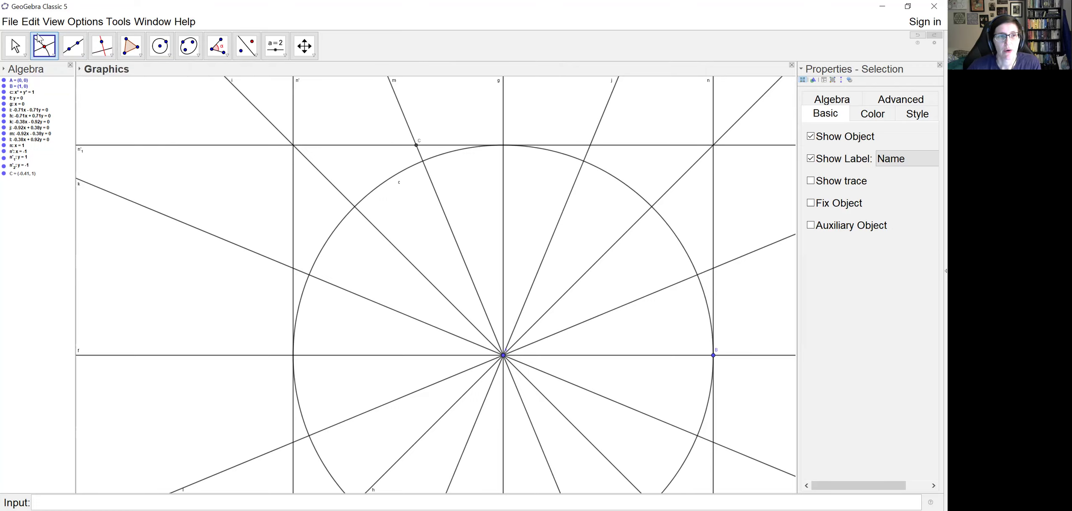
pyautogui.click(503, 146)
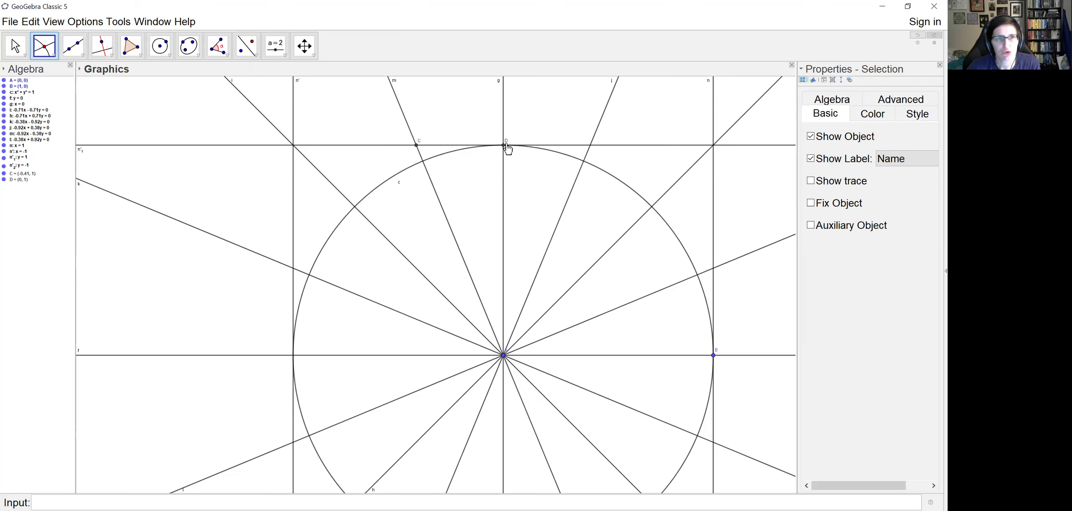
# - Draw a circle centred at point C passing through point D
pyautogui.click(160, 46)
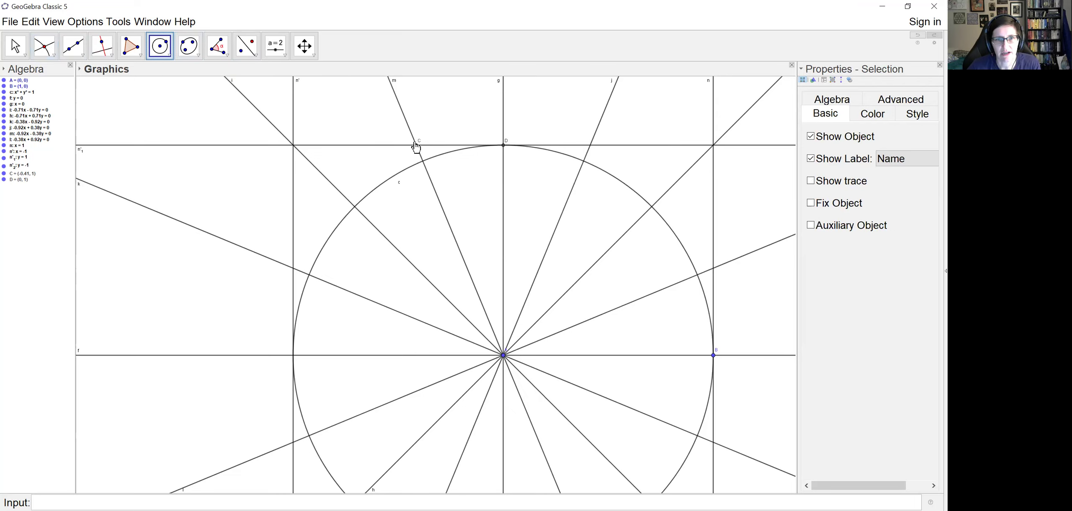
pyautogui.click(416, 145)
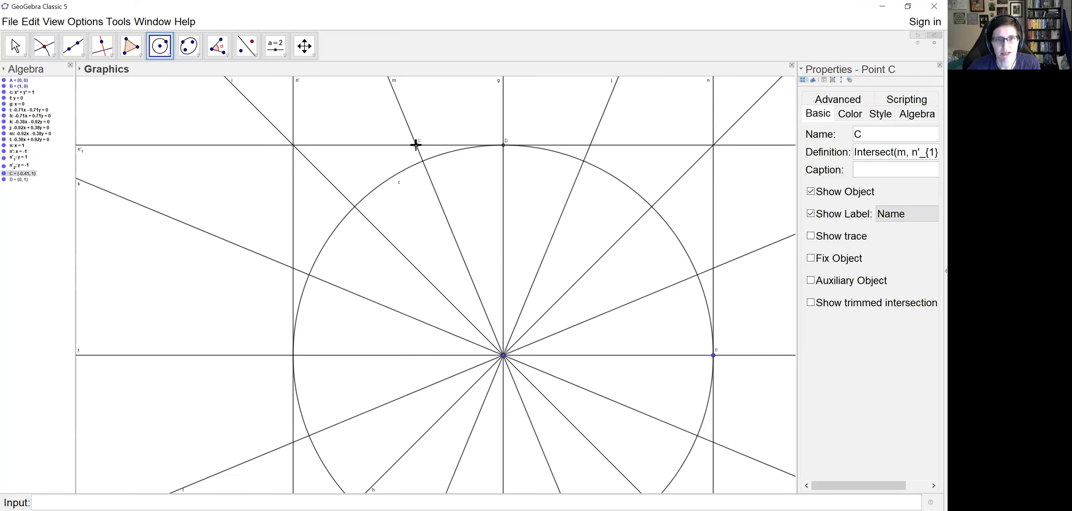
pyautogui.click(504, 147)
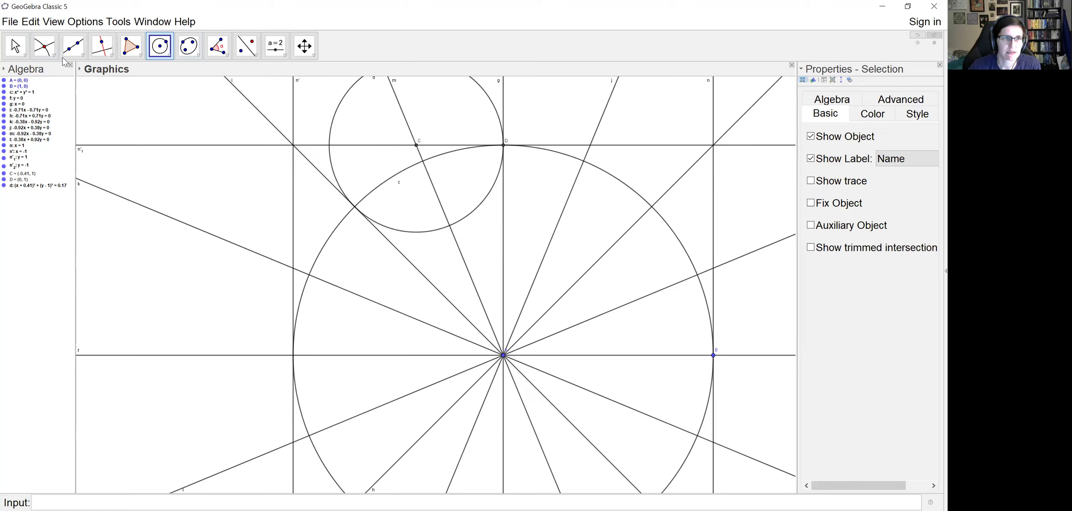
# - Mark the intersection of bisector m with the small circle on the side nearer the large circle's centre
pyautogui.click(44, 46)
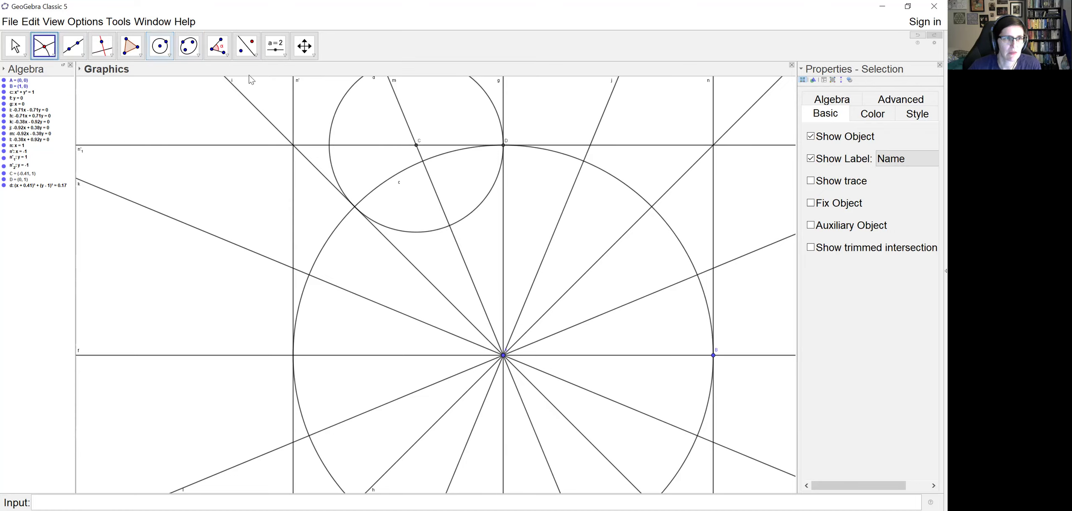
pyautogui.click(449, 227)
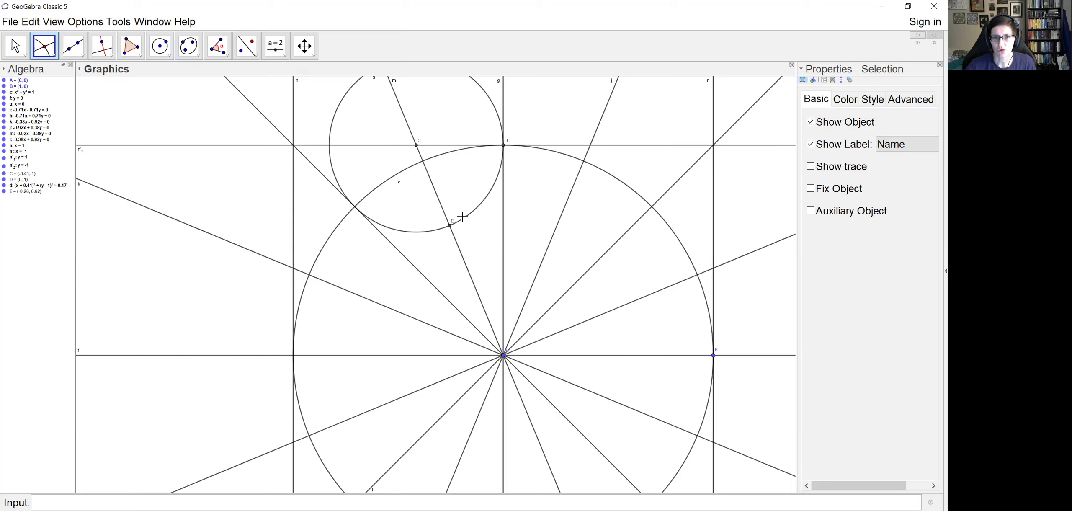
pyautogui.press('Escape')
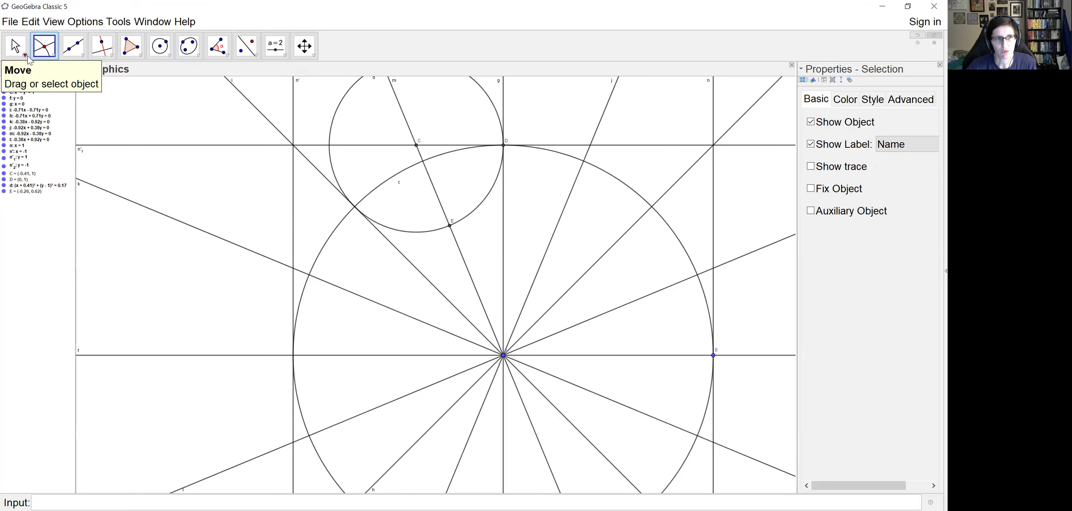
# - Construct a line through point E parallel to the vertical line g
pyautogui.moveTo(220, 128); pyautogui.dragTo(236, 178)
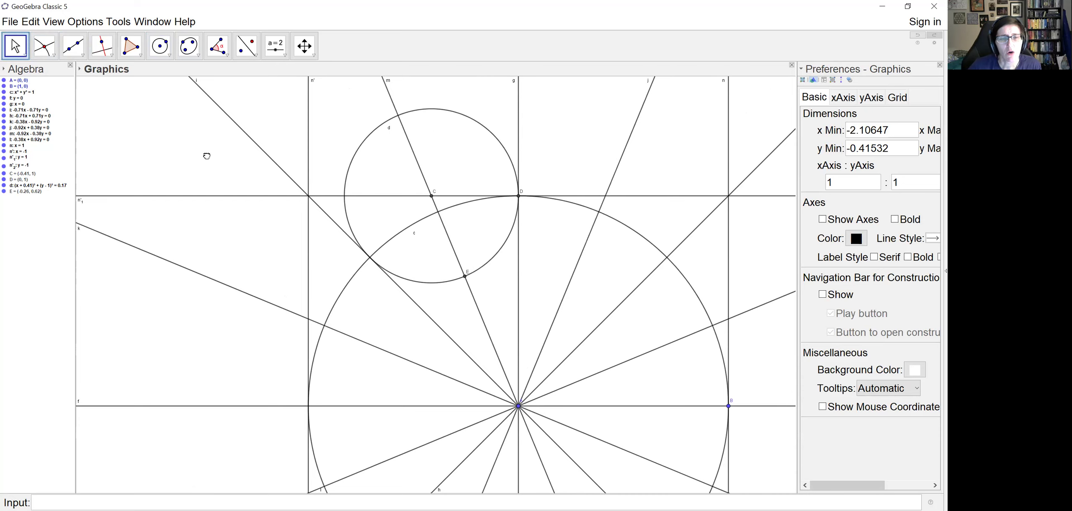
pyautogui.moveTo(206, 156); pyautogui.dragTo(192, 125)
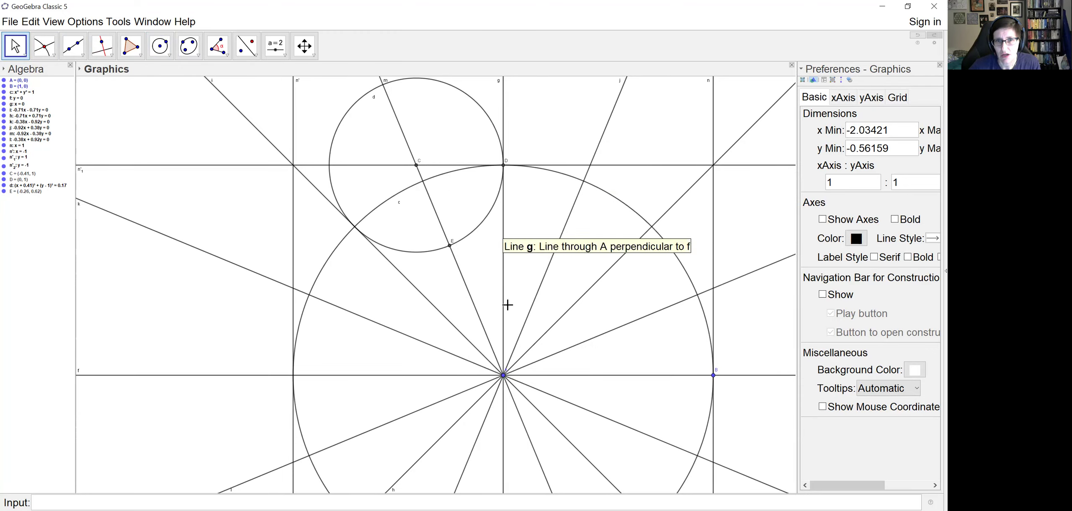
pyautogui.click(113, 58)
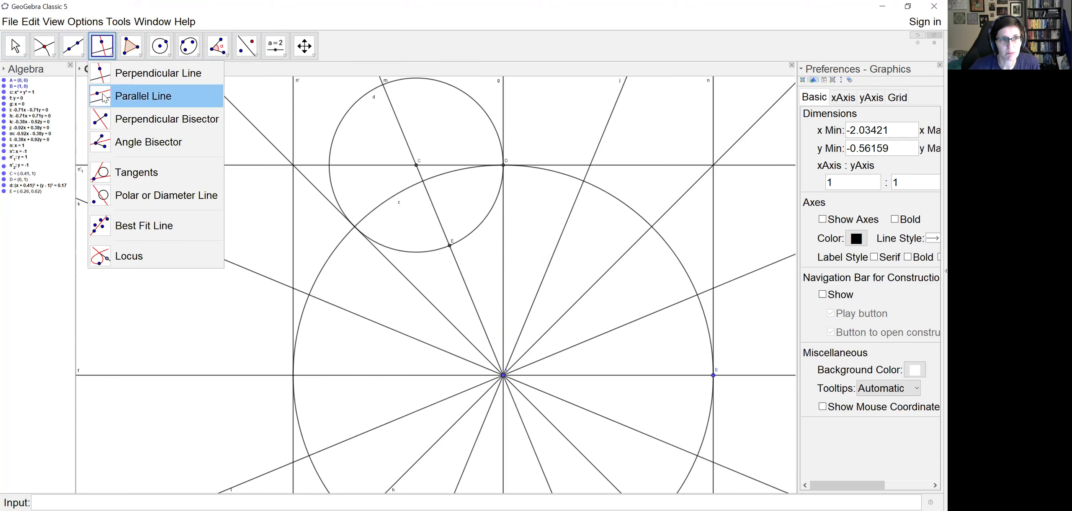
pyautogui.click(133, 98)
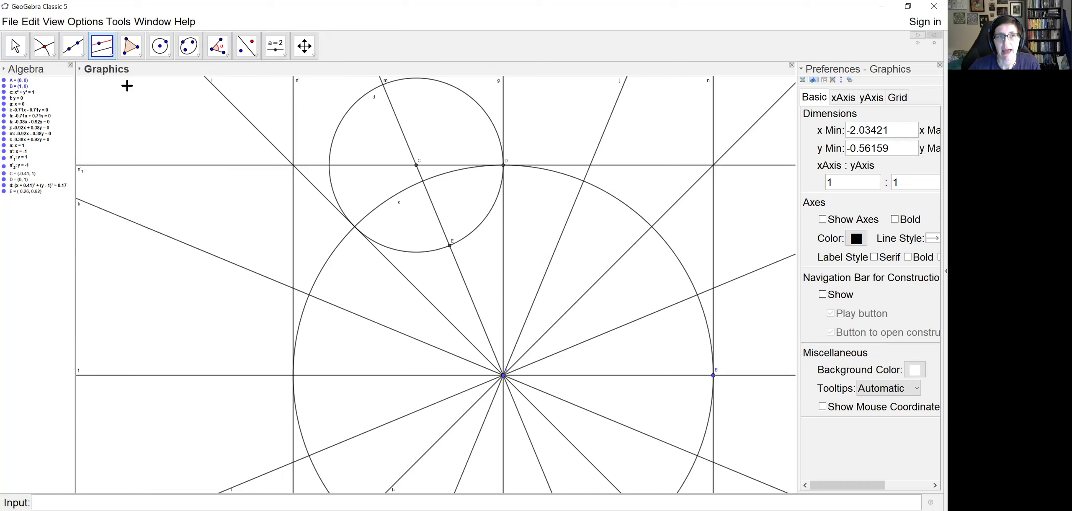
pyautogui.click(450, 246)
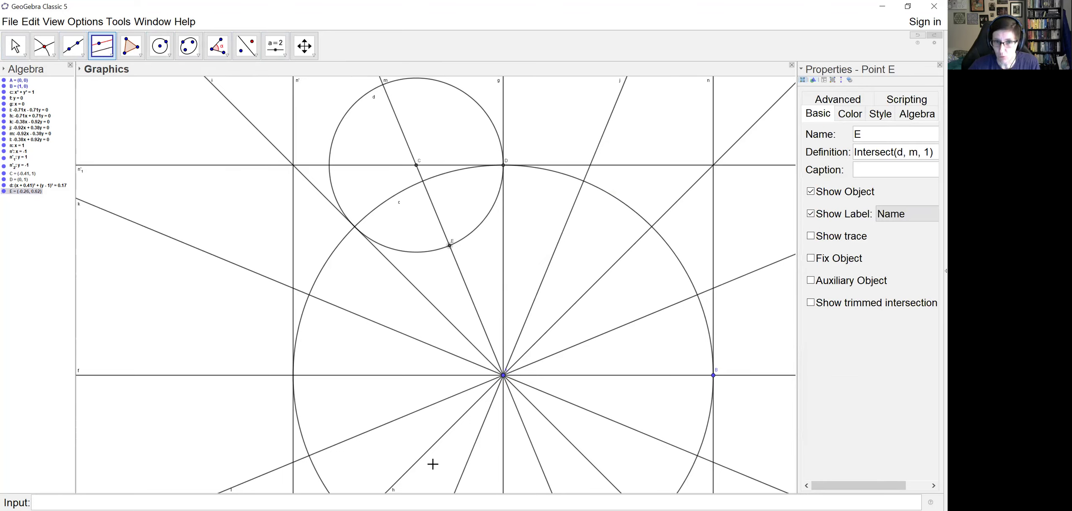
pyautogui.click(503, 252)
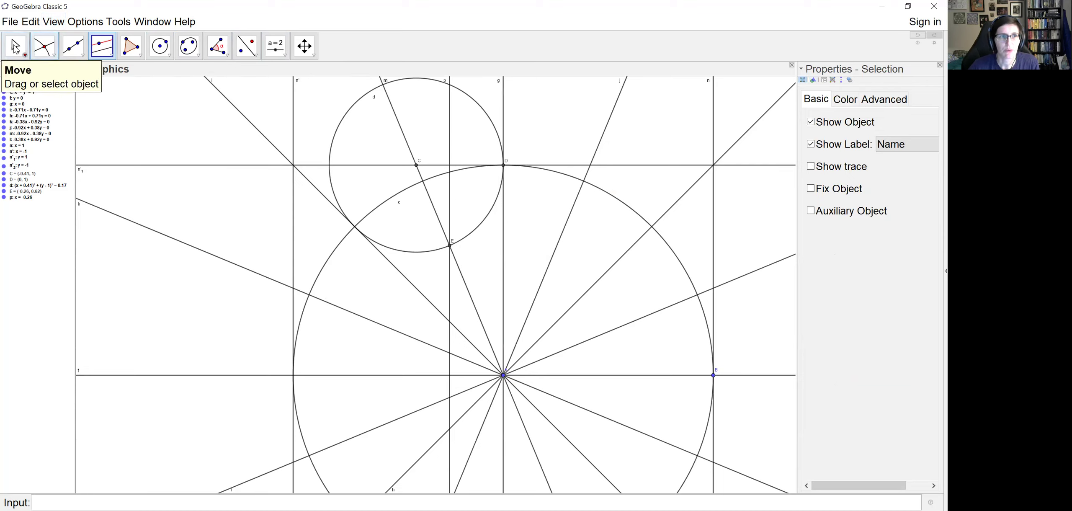
# - Colour line p, the parallel through E, blue (0, 153, 255) and raise its line opacity to the maximum
pyautogui.click(15, 47)
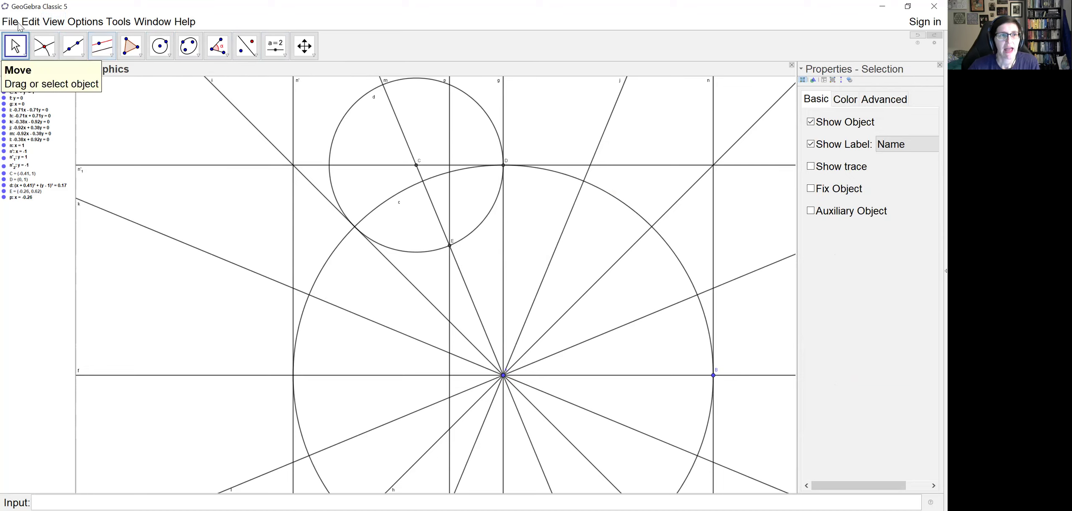
pyautogui.click(449, 132)
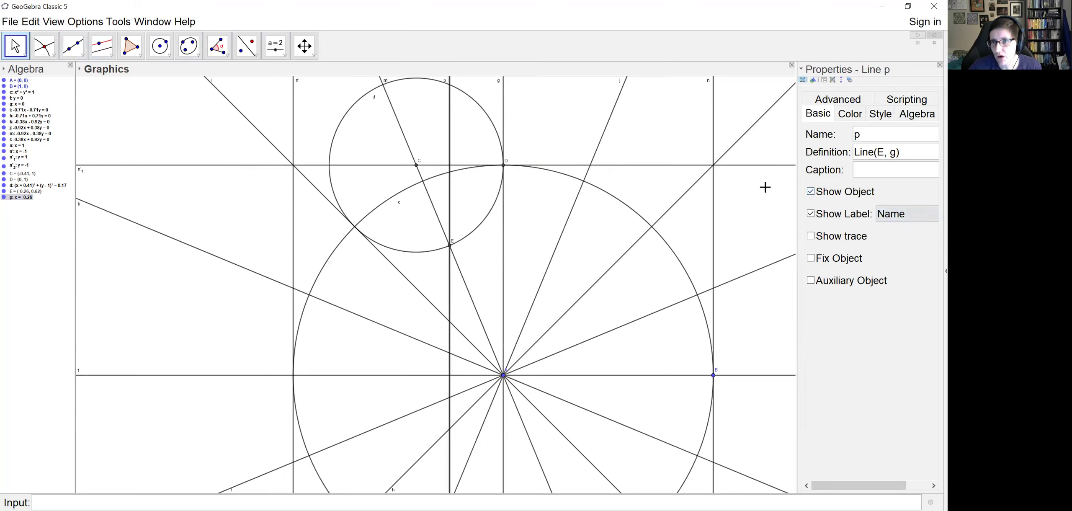
pyautogui.rightClick(450, 140)
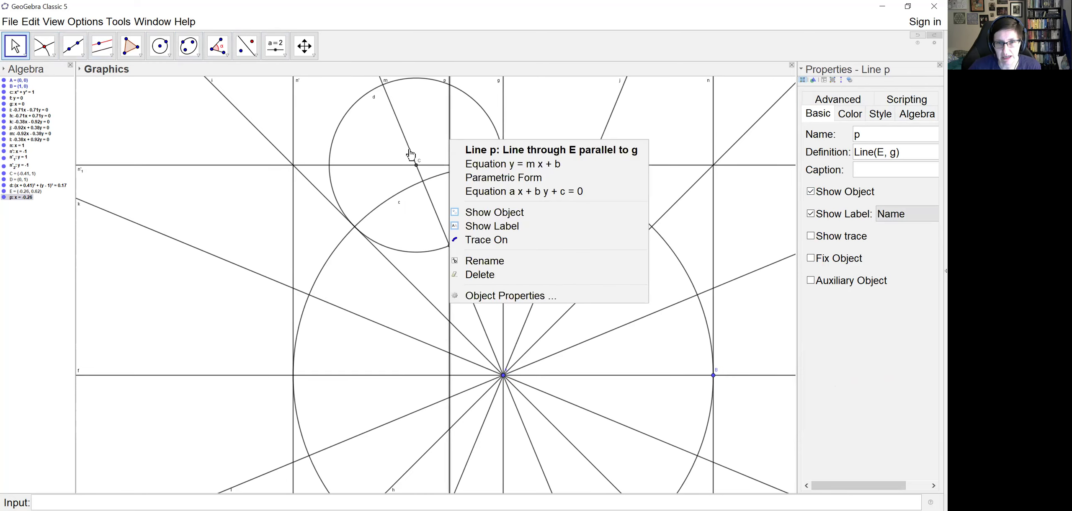
pyautogui.click(522, 298)
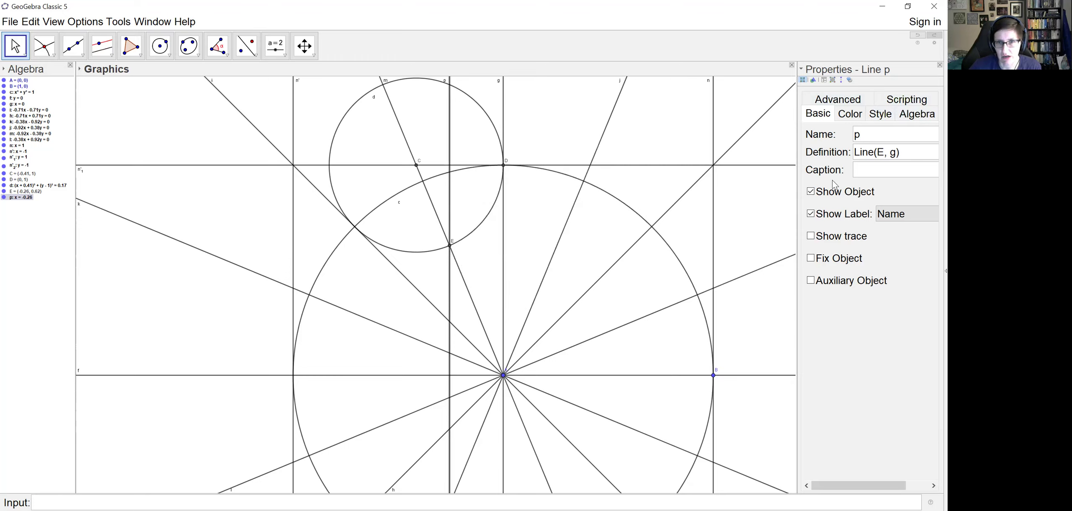
pyautogui.click(850, 114)
pyautogui.click(849, 164)
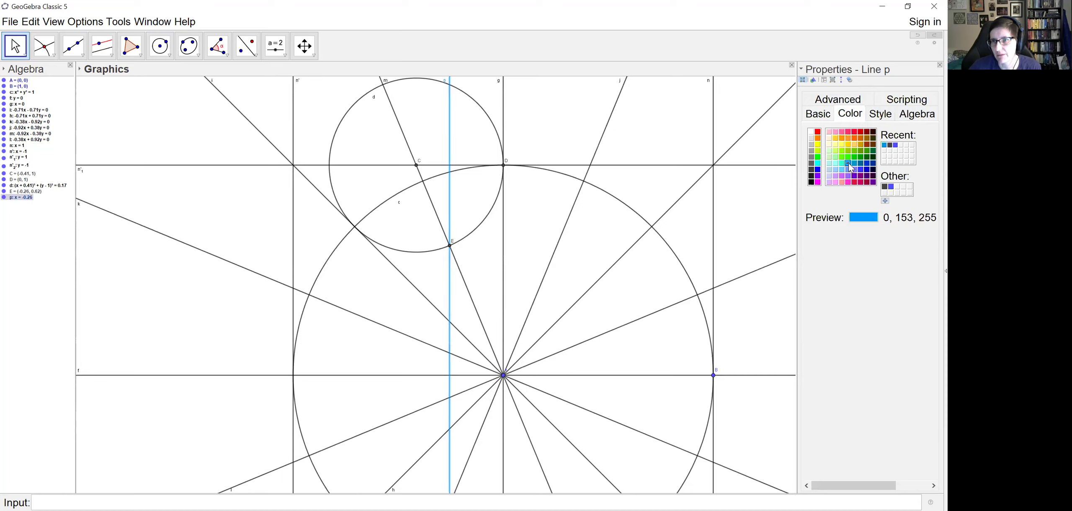
pyautogui.click(881, 114)
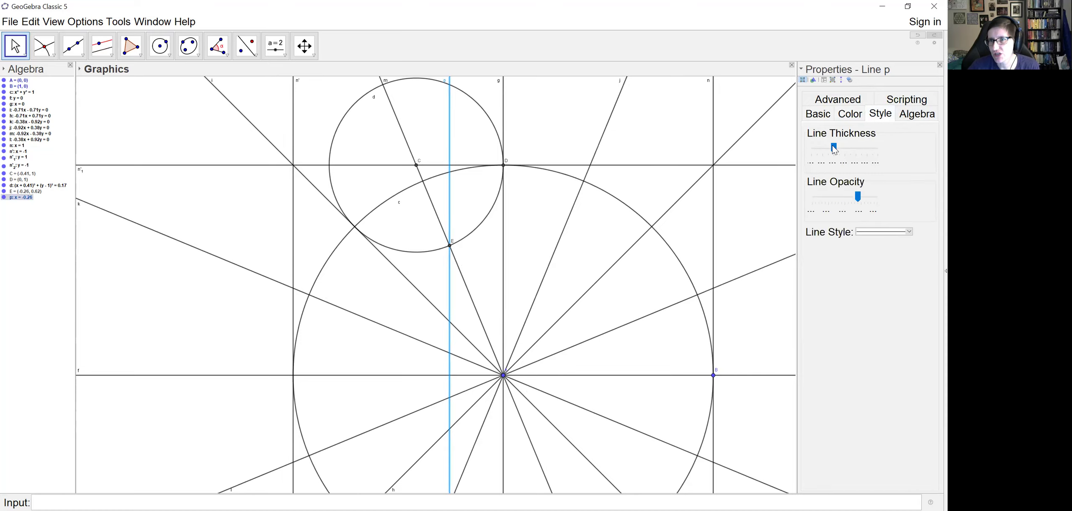
pyautogui.moveTo(860, 199); pyautogui.dragTo(887, 202)
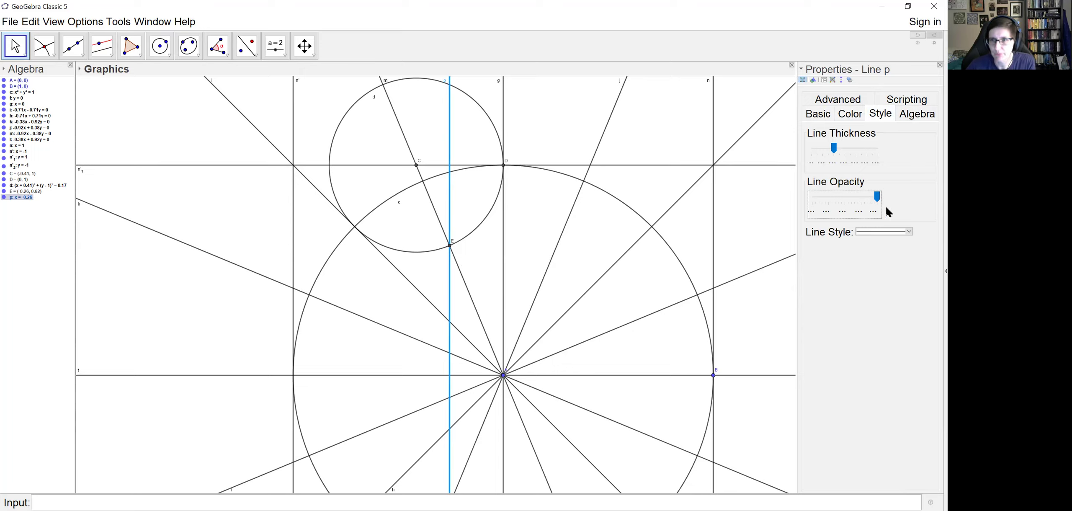
# - Try a dashed line style on line p, return it to solid, and deselect the line
pyautogui.click(876, 233)
pyautogui.click(874, 249)
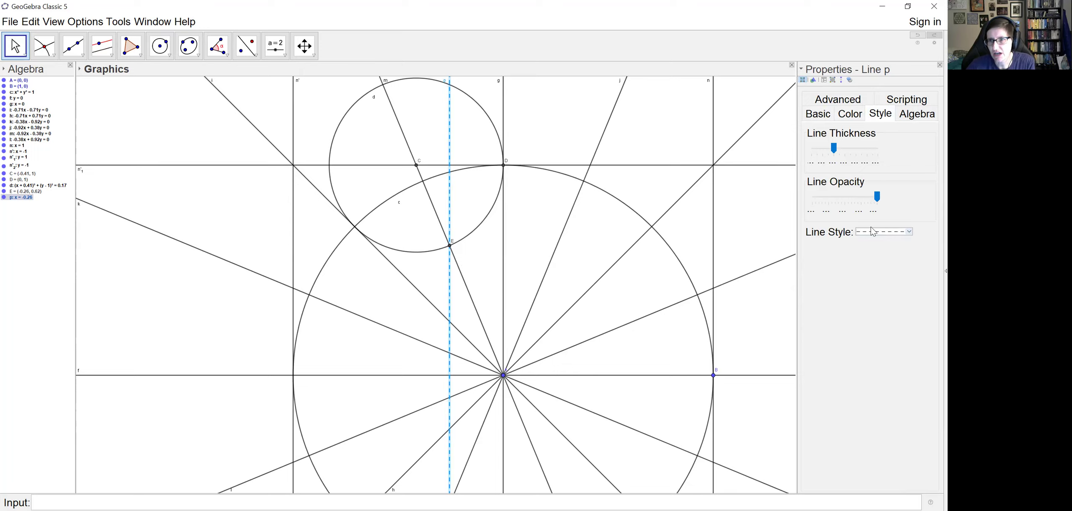
pyautogui.click(873, 231)
pyautogui.click(886, 243)
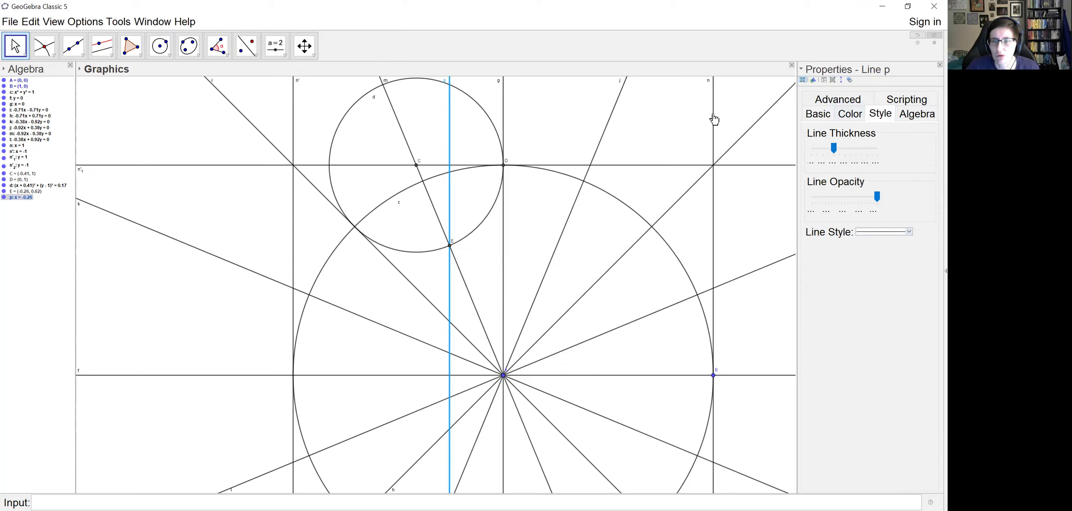
pyautogui.click(217, 133)
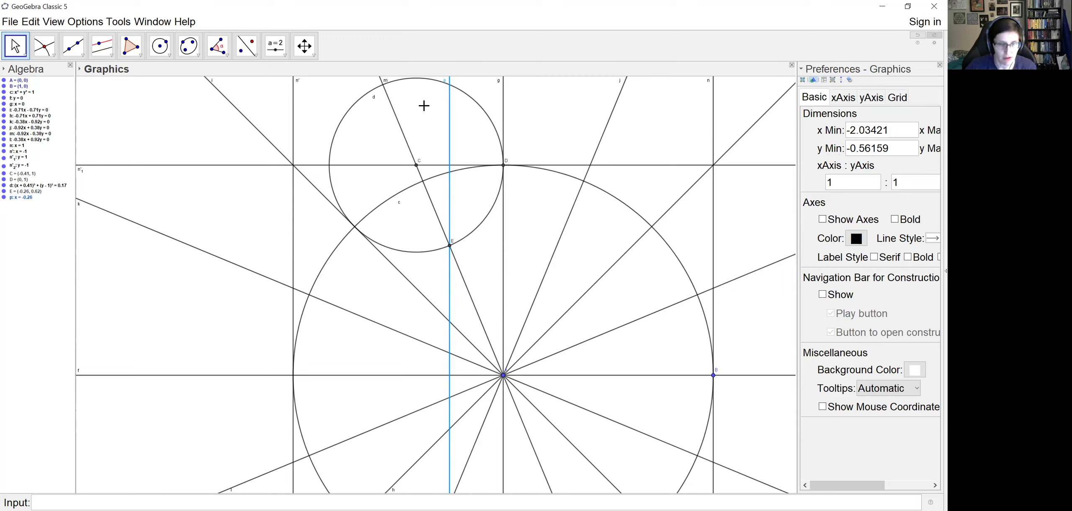
# - Reflect line p about bisector m, the resulting line about vertical line g, and that image about bisector j
pyautogui.click(246, 47)
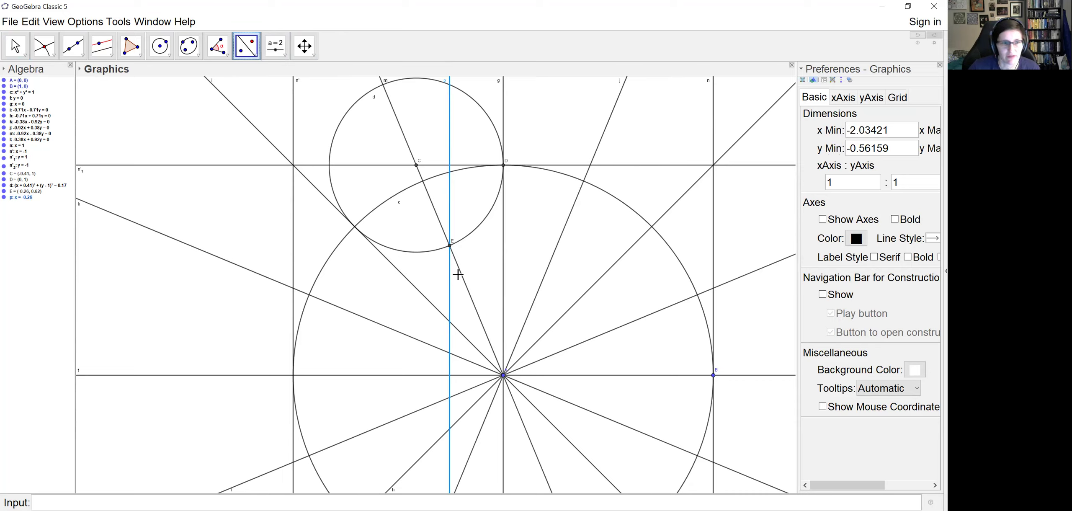
pyautogui.click(451, 287)
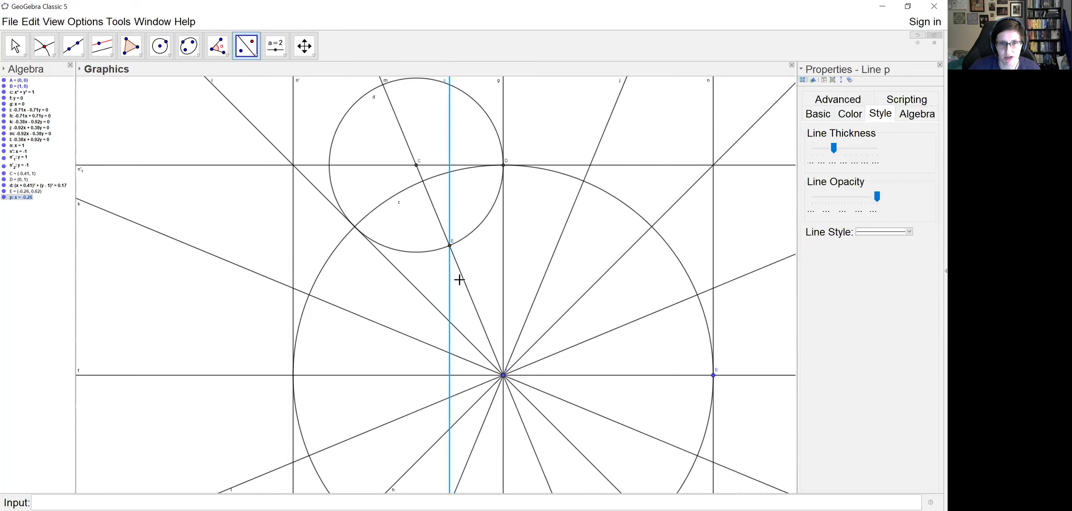
pyautogui.click(465, 287)
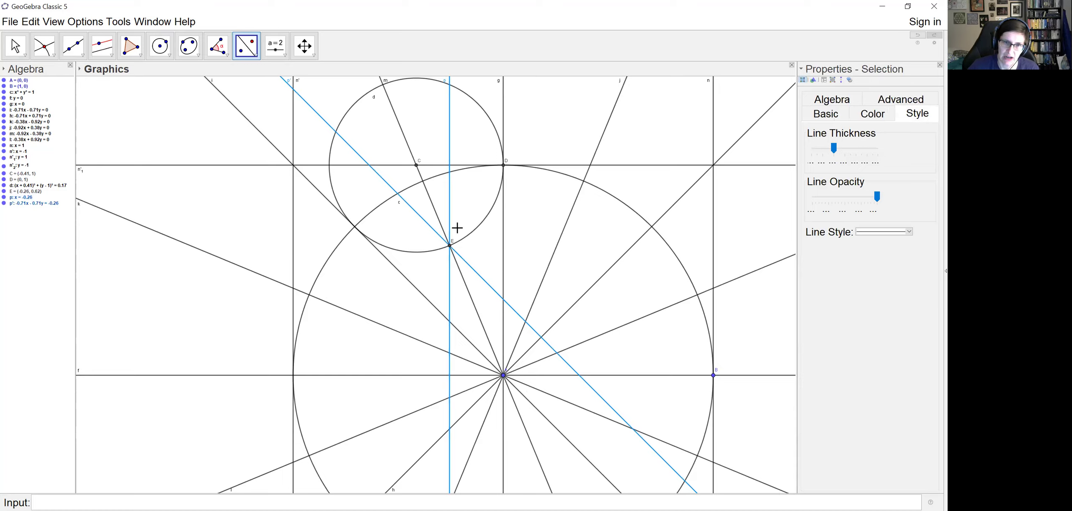
pyautogui.click(489, 288)
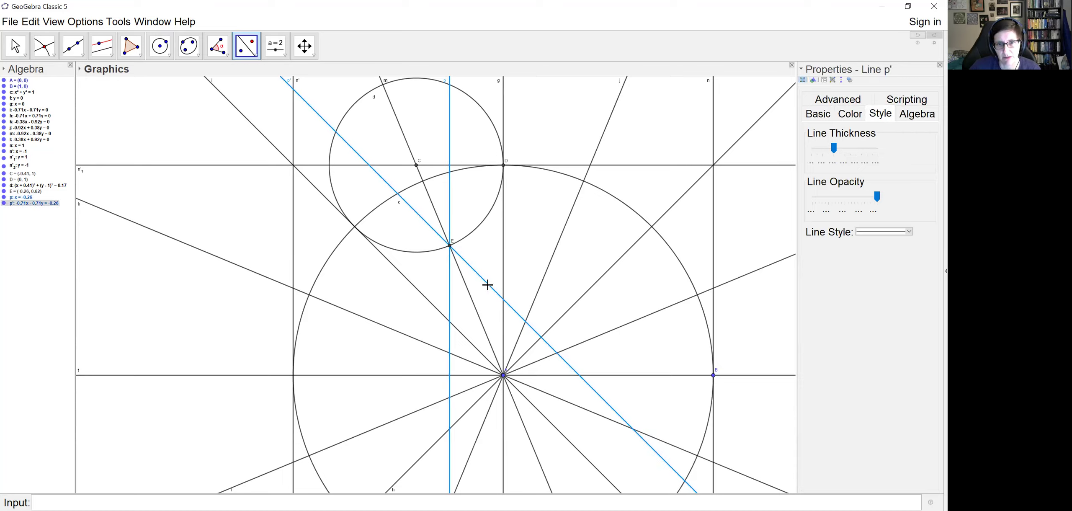
pyautogui.click(504, 255)
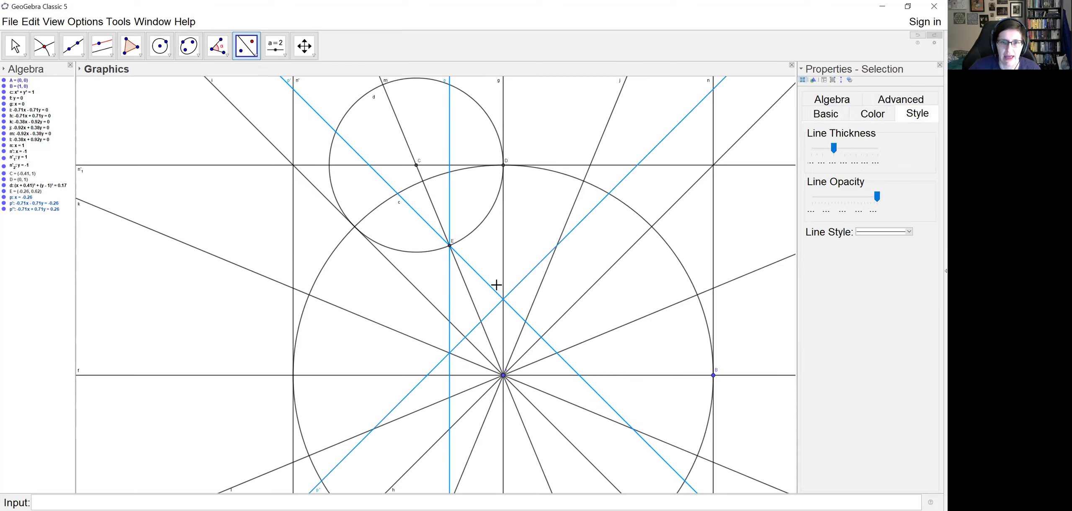
pyautogui.click(519, 288)
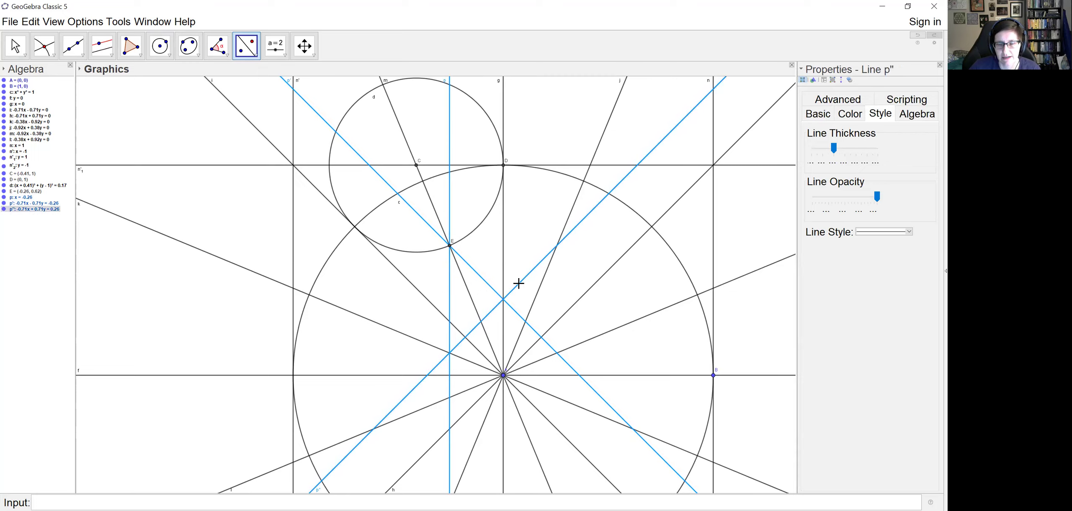
pyautogui.click(540, 287)
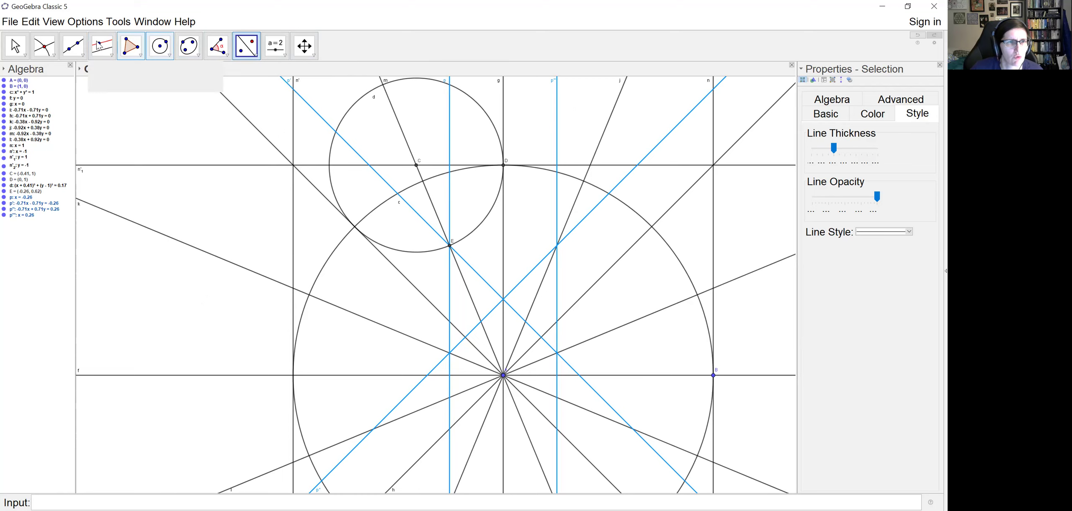
# - Construct the angle bisector of the angle at point C formed by points D and E
pyautogui.click(110, 57)
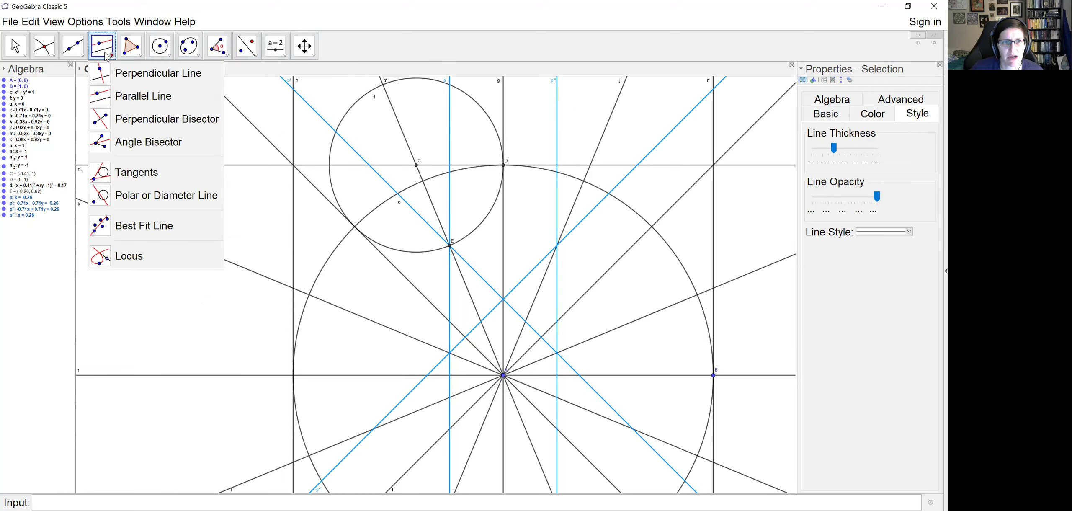
pyautogui.click(135, 147)
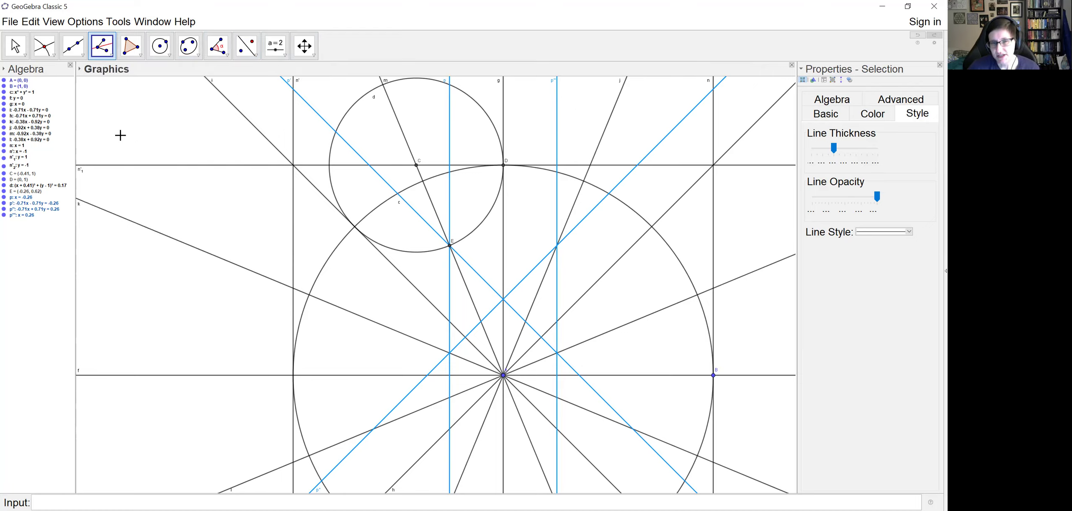
pyautogui.click(503, 165)
pyautogui.click(415, 166)
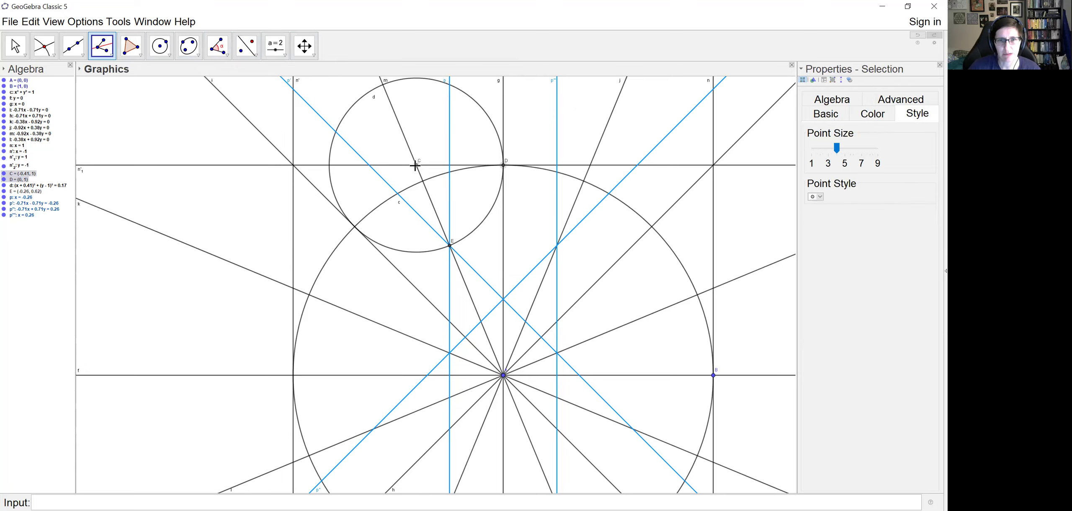
pyautogui.click(450, 246)
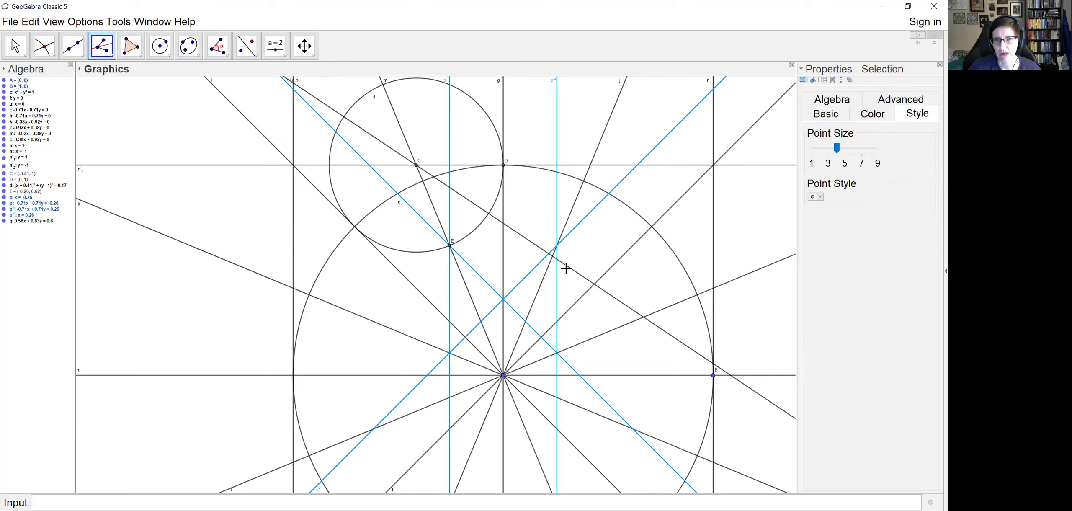
pyautogui.press('Escape')
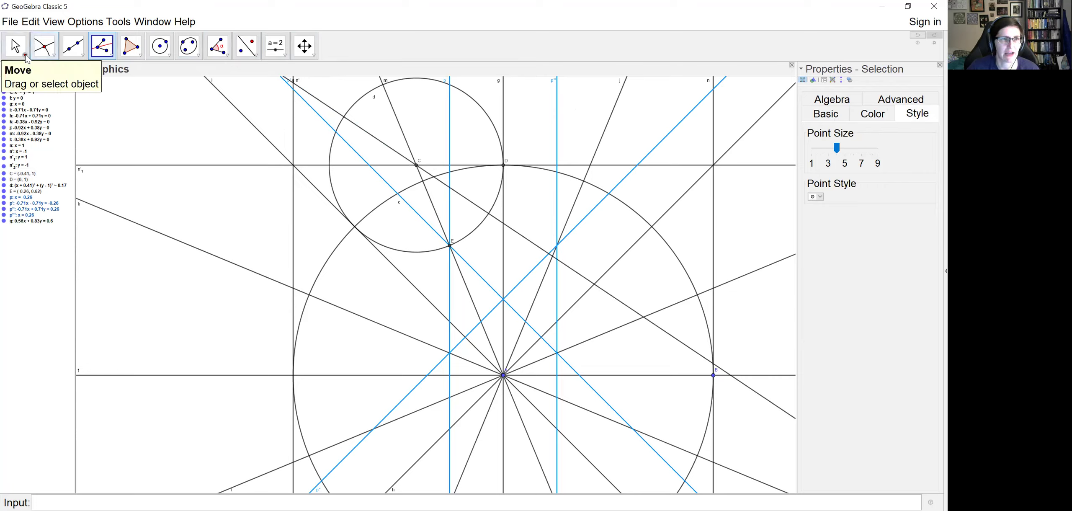
# - Colour the new angle bisector q through point C green (51, 255, 0) and deselect it
pyautogui.click(478, 206)
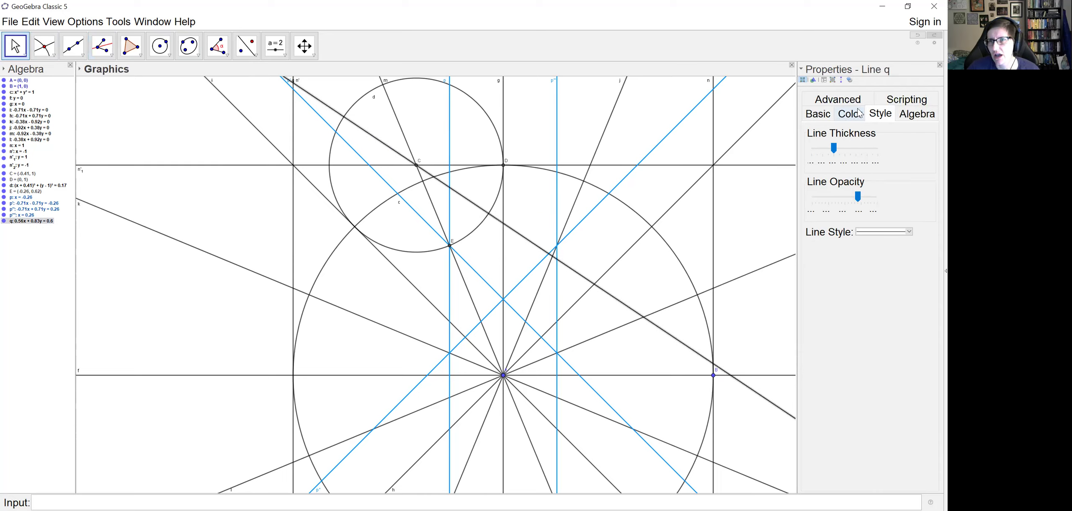
pyautogui.click(845, 122)
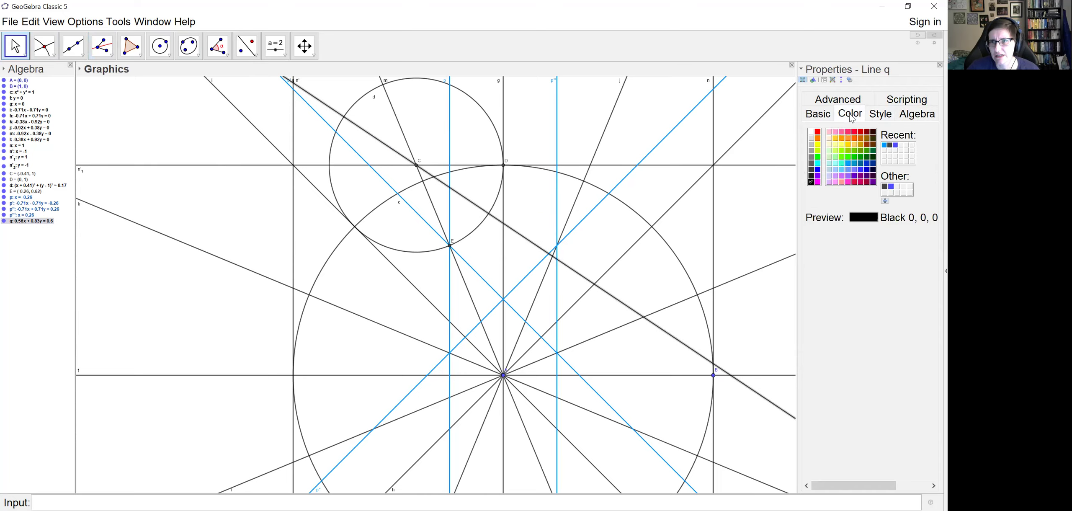
pyautogui.click(847, 157)
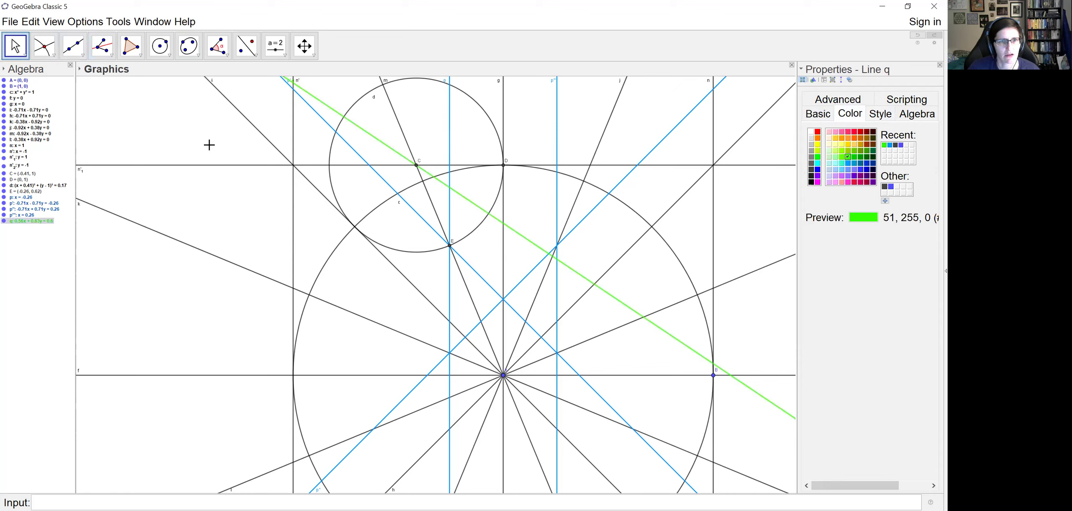
pyautogui.click(225, 143)
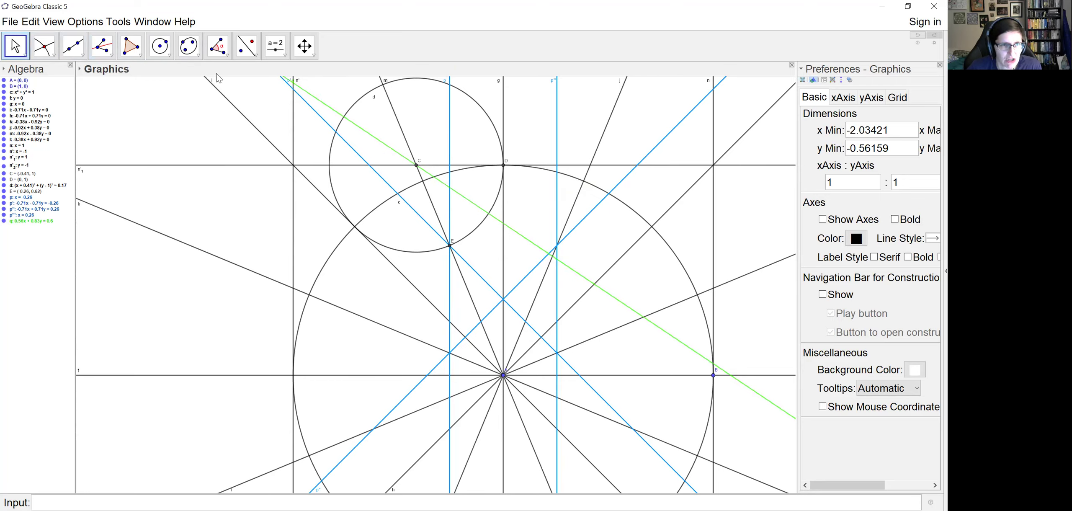
# - Reflect the blue vertical line p through point E about the green bisector q
pyautogui.click(246, 45)
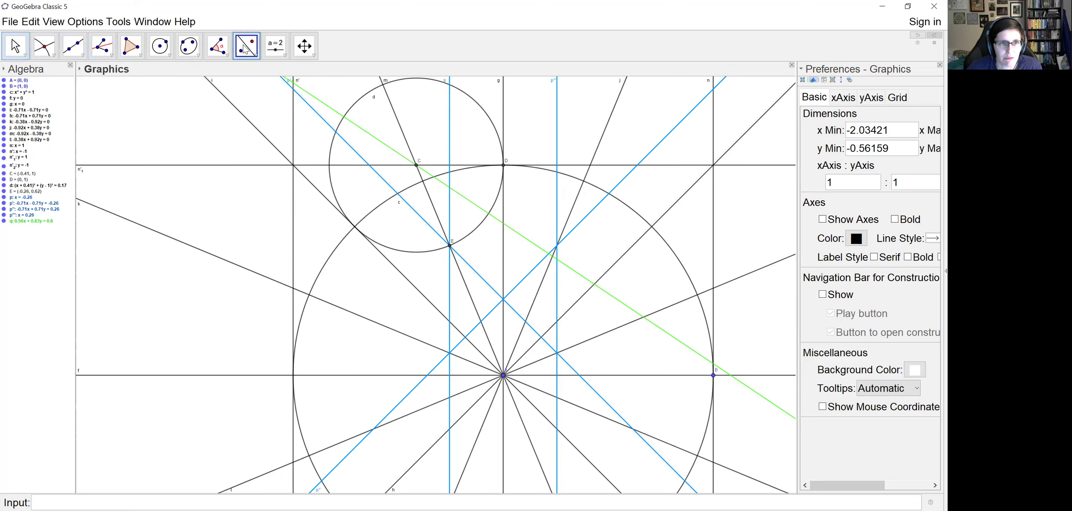
pyautogui.click(450, 215)
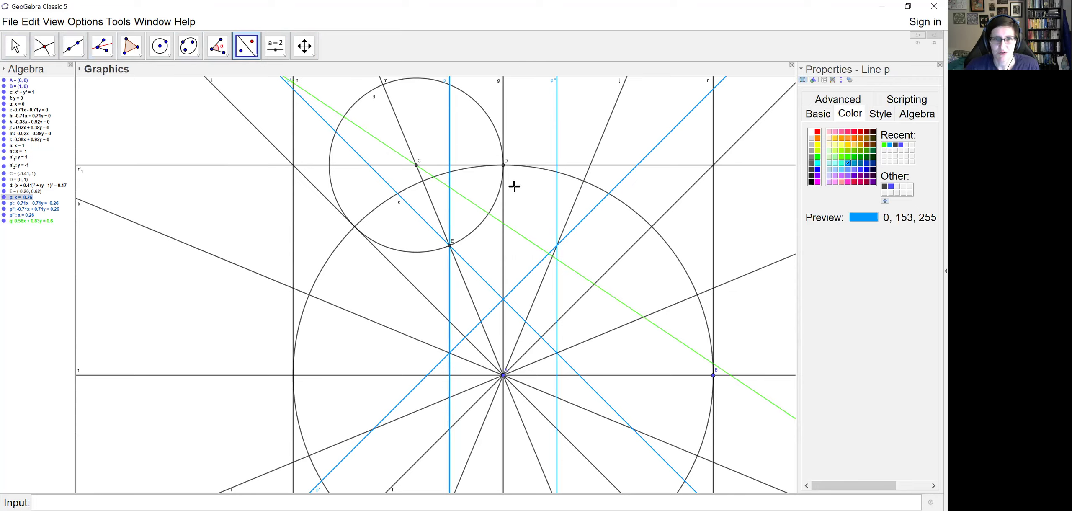
pyautogui.click(464, 196)
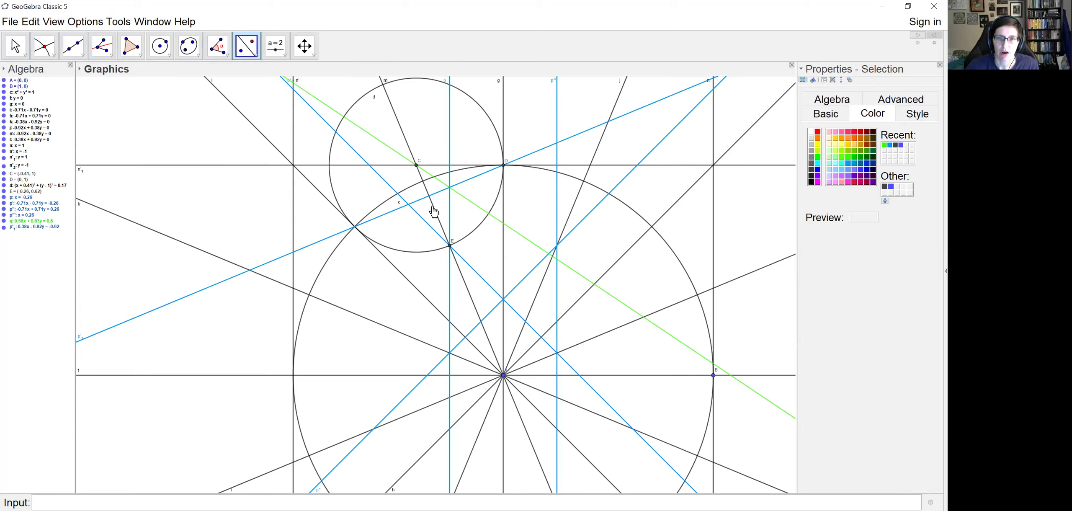
# - Reflect the blue line through point D about the vertical line g
pyautogui.click(246, 45)
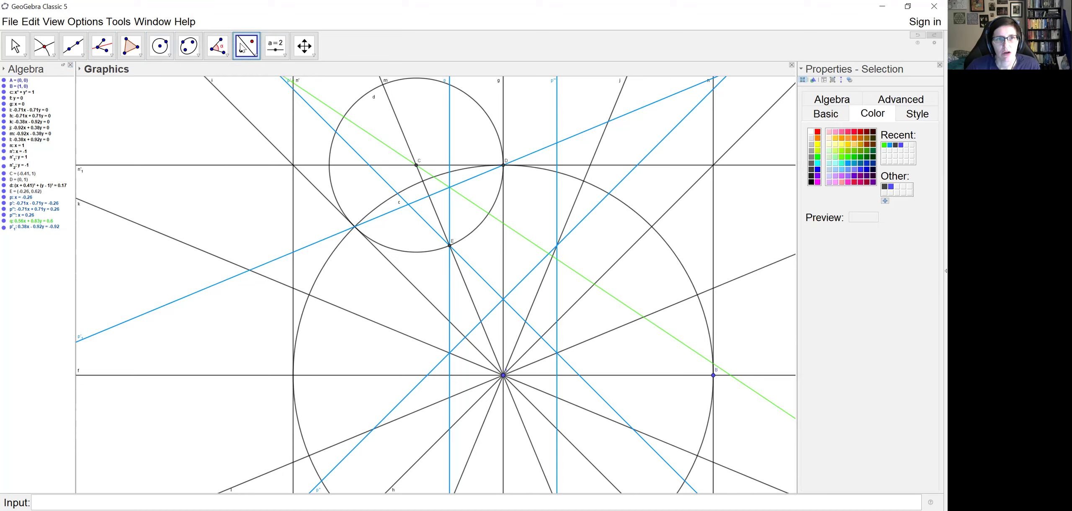
pyautogui.click(522, 161)
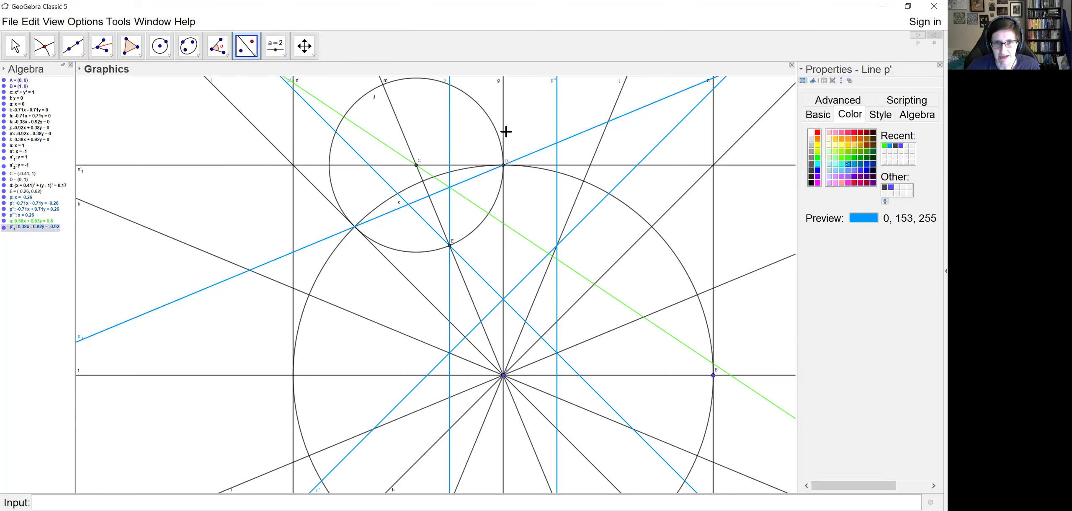
pyautogui.click(503, 138)
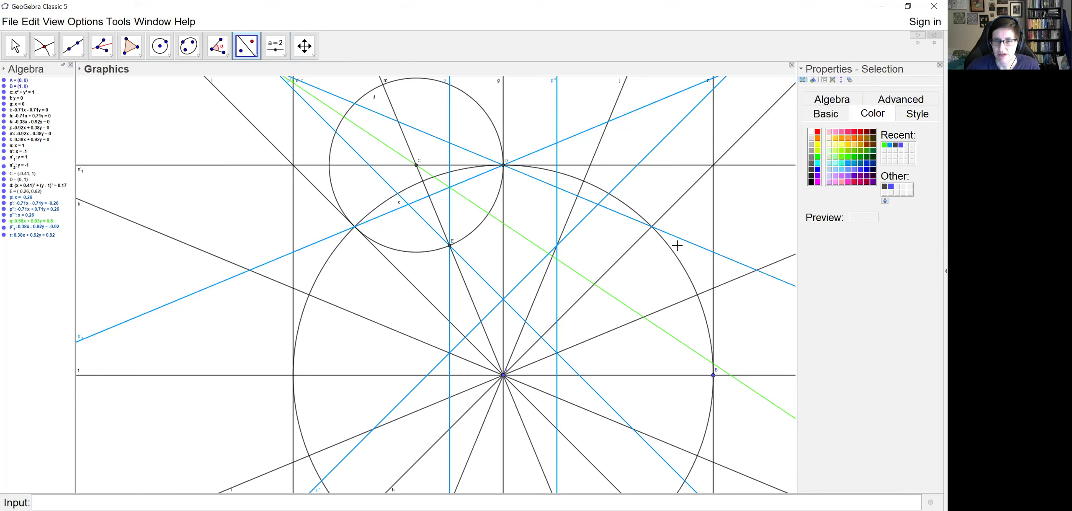
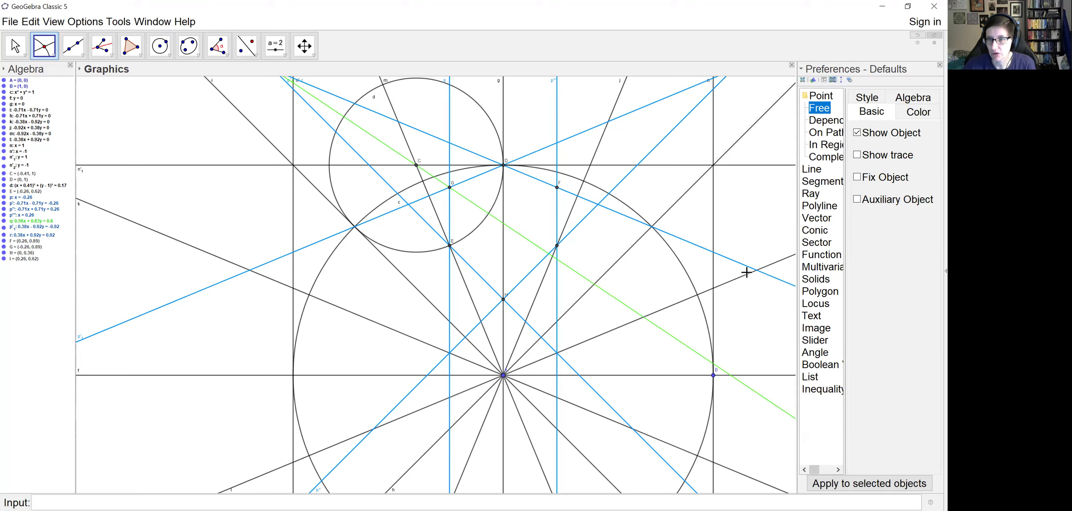
# - Set the polygon defaults to black with maximum line thickness and a line opacity of 100
pyautogui.click(818, 294)
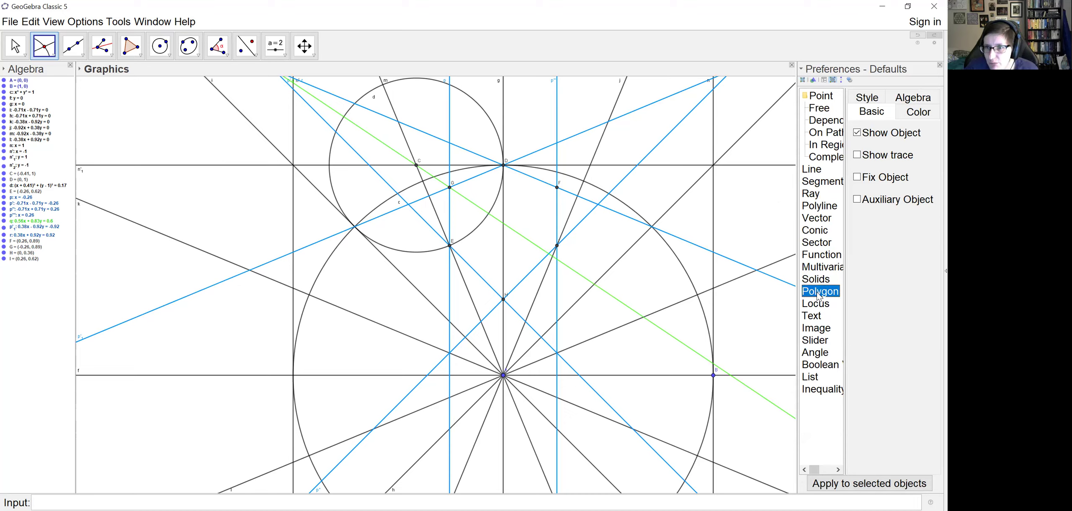
pyautogui.click(915, 116)
pyautogui.click(858, 180)
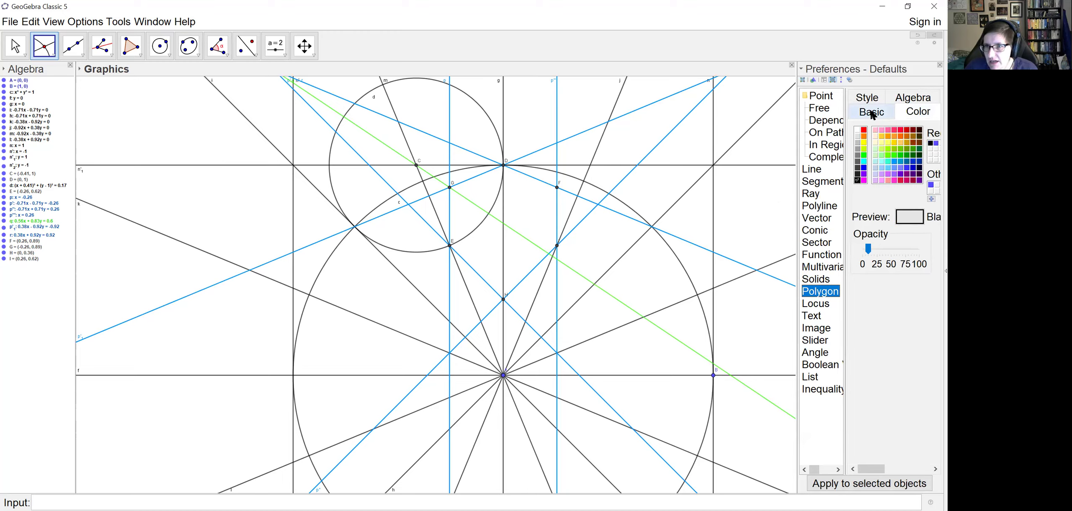
pyautogui.click(872, 115)
pyautogui.click(877, 102)
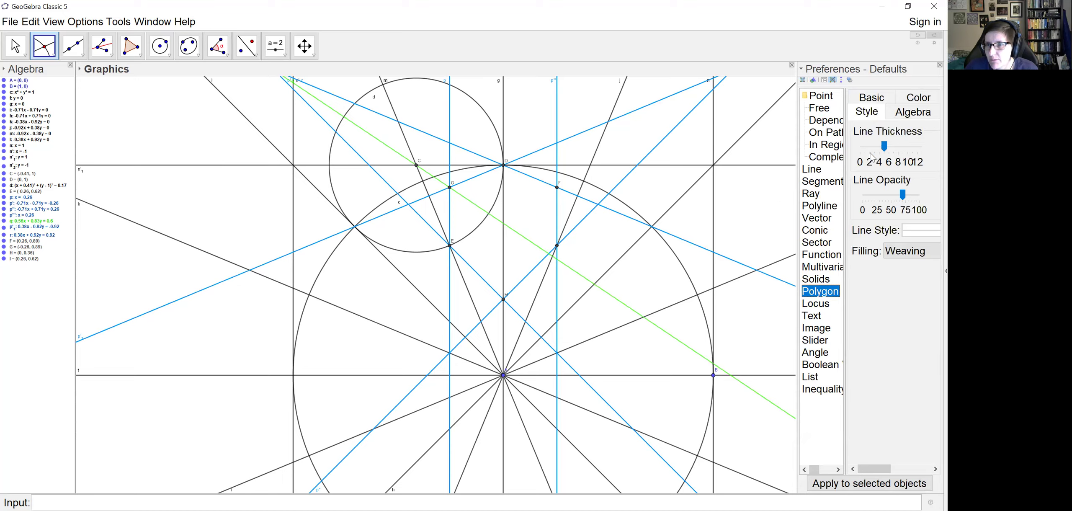
pyautogui.moveTo(884, 147); pyautogui.dragTo(931, 150)
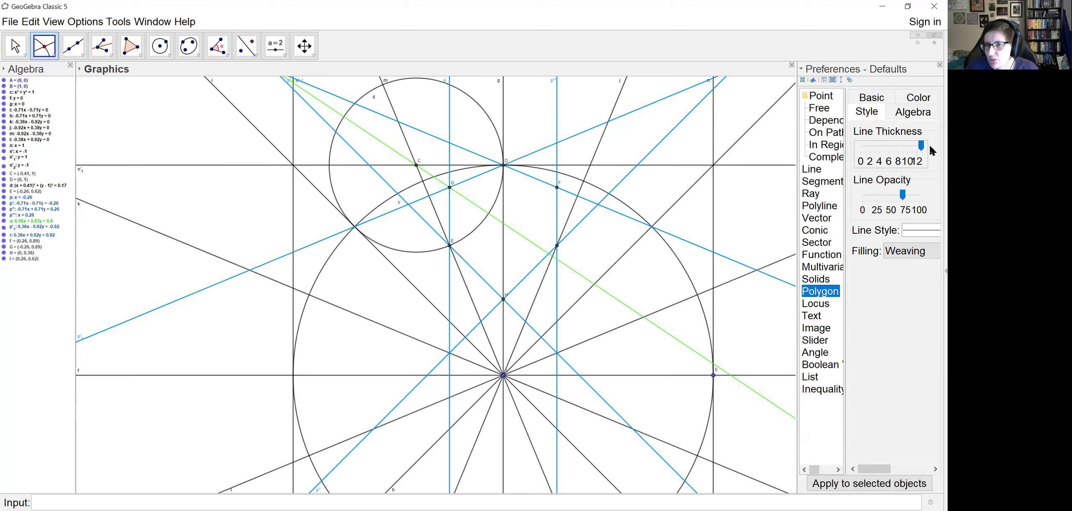
pyautogui.moveTo(903, 197); pyautogui.dragTo(924, 196)
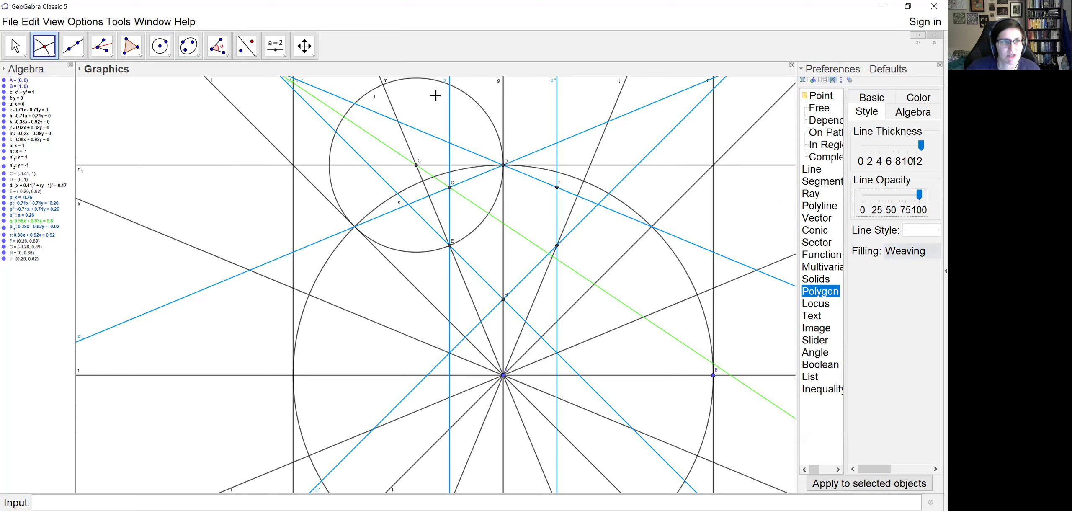
# - Draw a closed six-sided polygon through points D, G, E, H, I and F
pyautogui.click(131, 45)
pyautogui.click(140, 55)
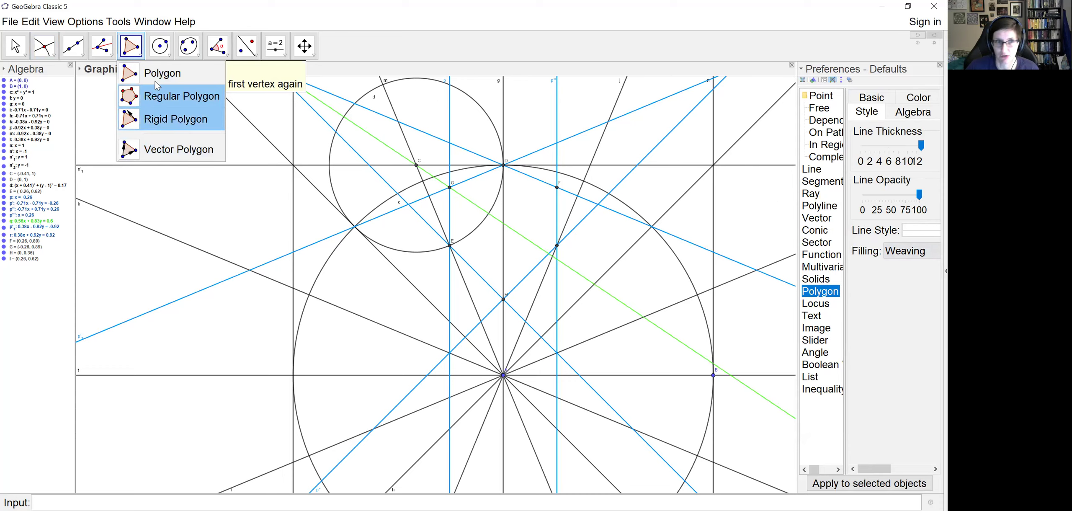
pyautogui.click(154, 77)
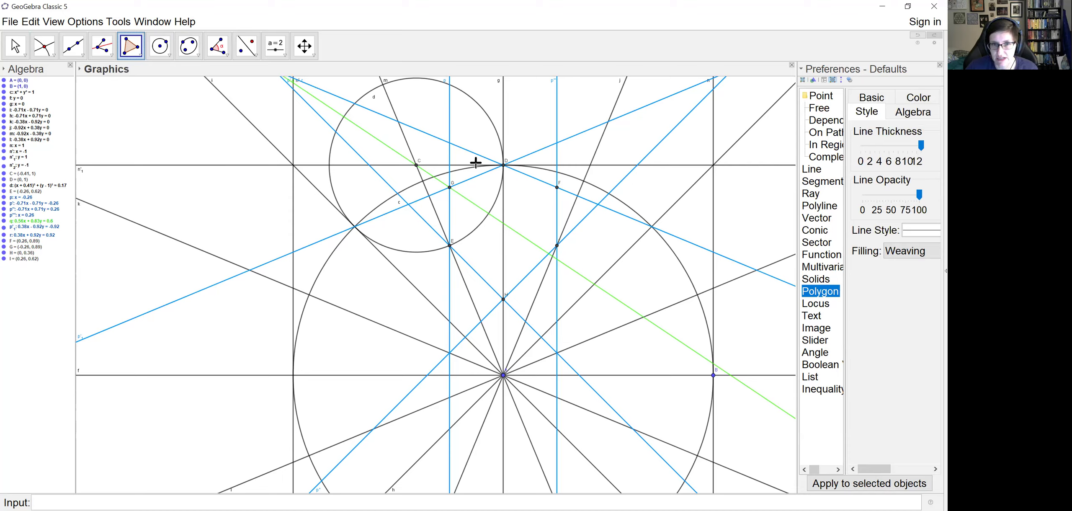
pyautogui.click(503, 166)
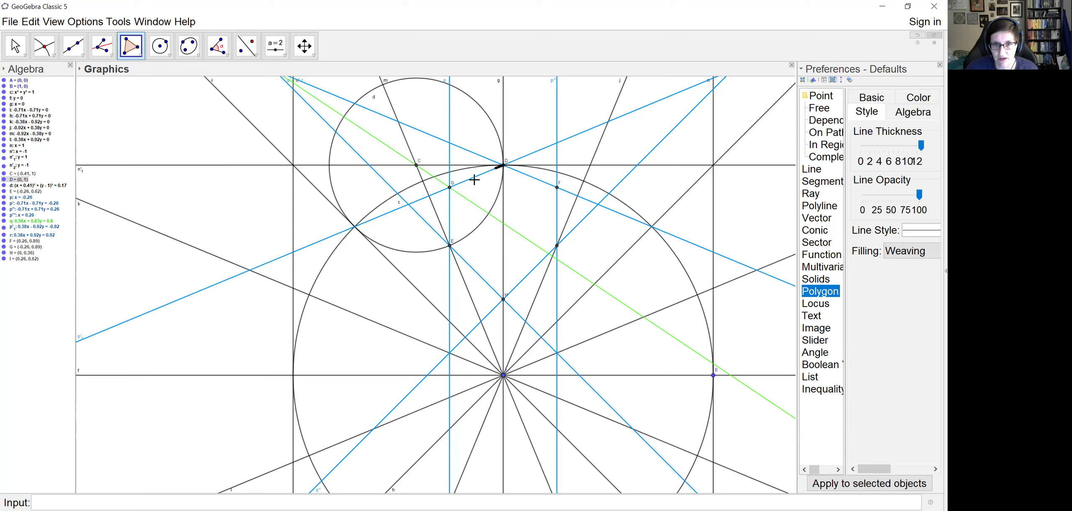
pyautogui.click(450, 188)
pyautogui.click(451, 246)
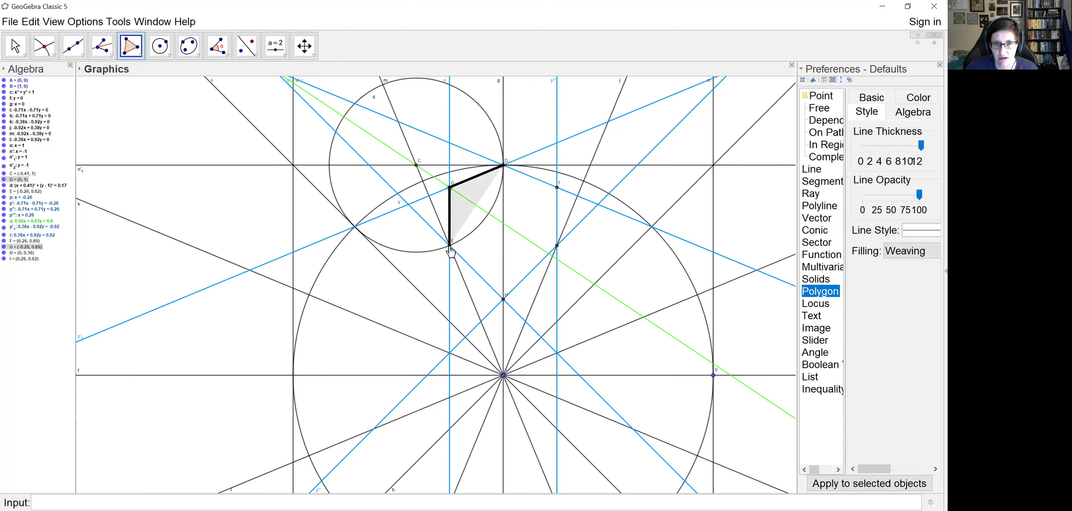
pyautogui.click(504, 300)
pyautogui.click(557, 246)
pyautogui.click(557, 188)
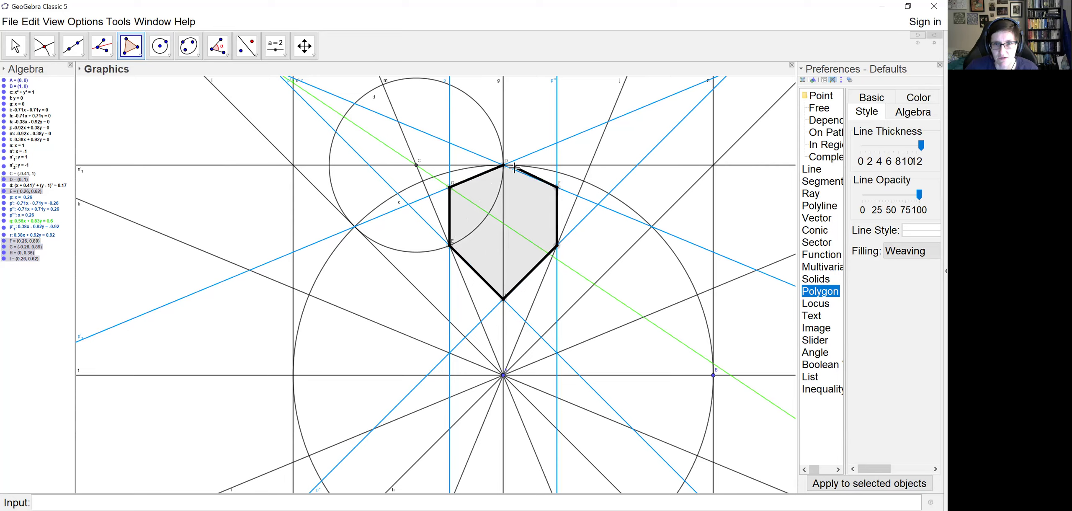
pyautogui.click(503, 166)
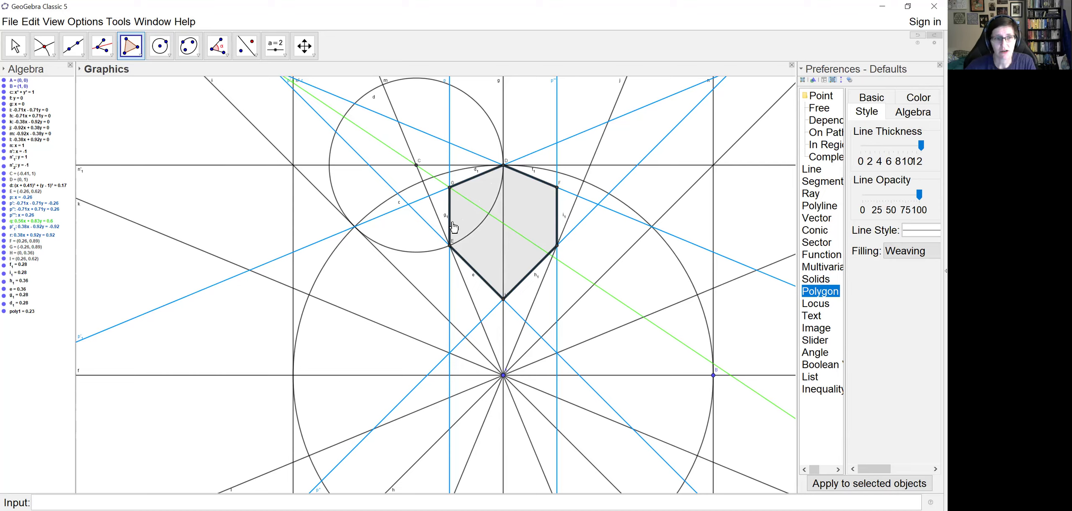
# - Reflect the hexagon about the steep bisector j, and its image about the next bisector clockwise, to reach the circle's right side
pyautogui.click(247, 46)
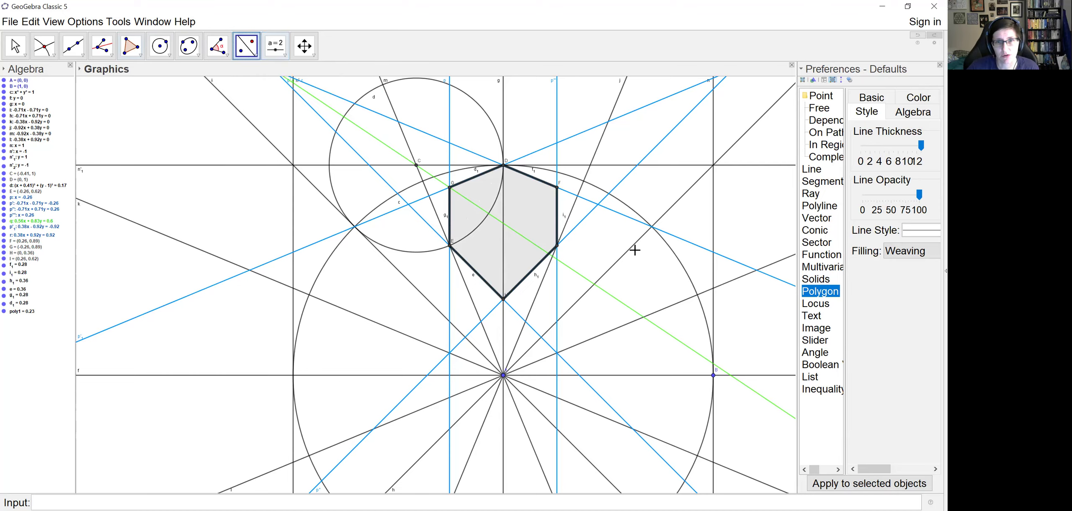
pyautogui.click(528, 206)
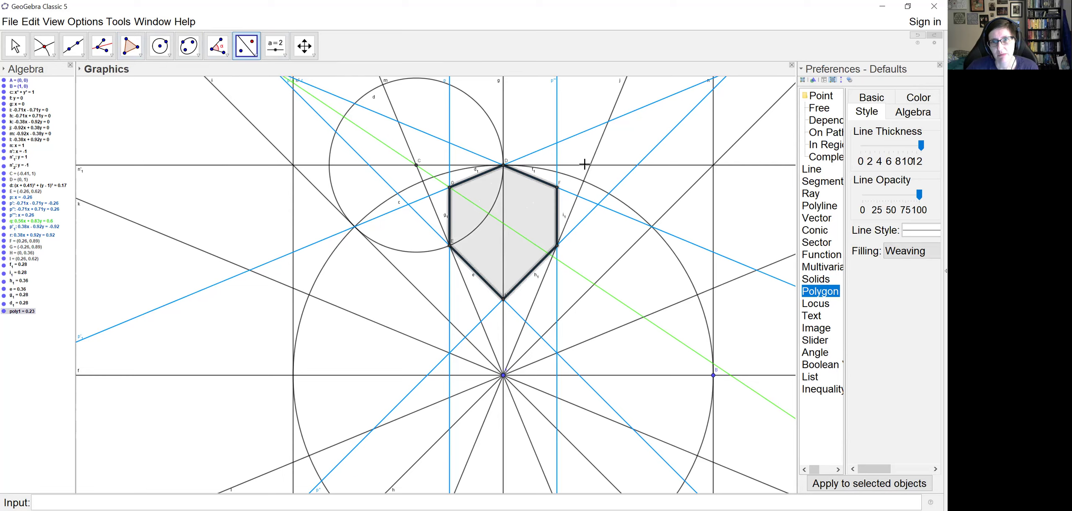
pyautogui.click(586, 170)
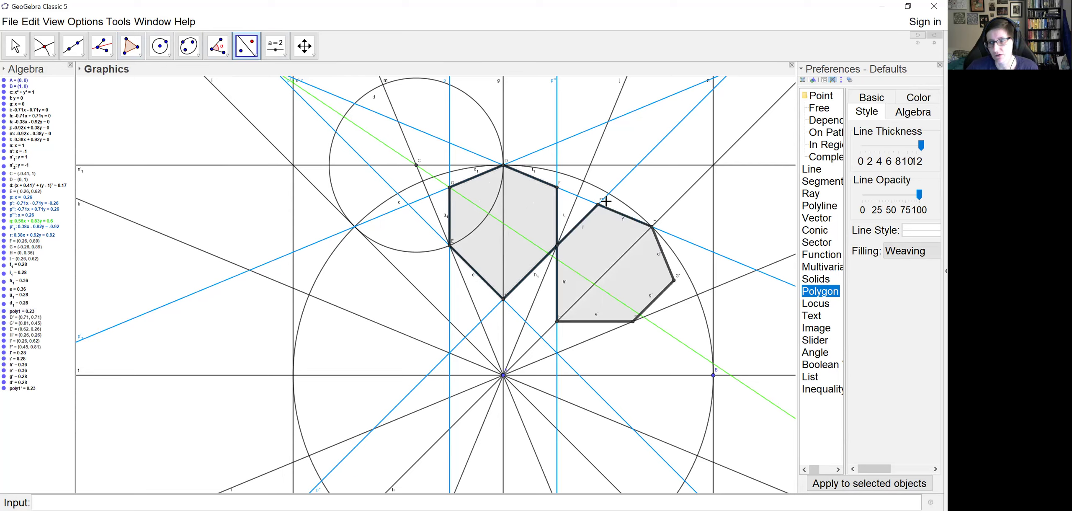
pyautogui.click(608, 252)
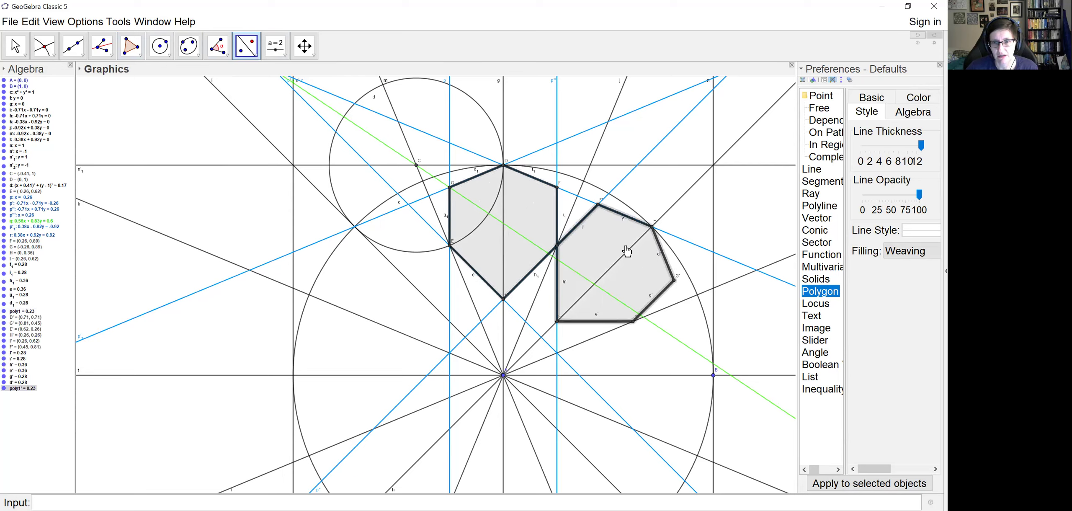
pyautogui.click(670, 307)
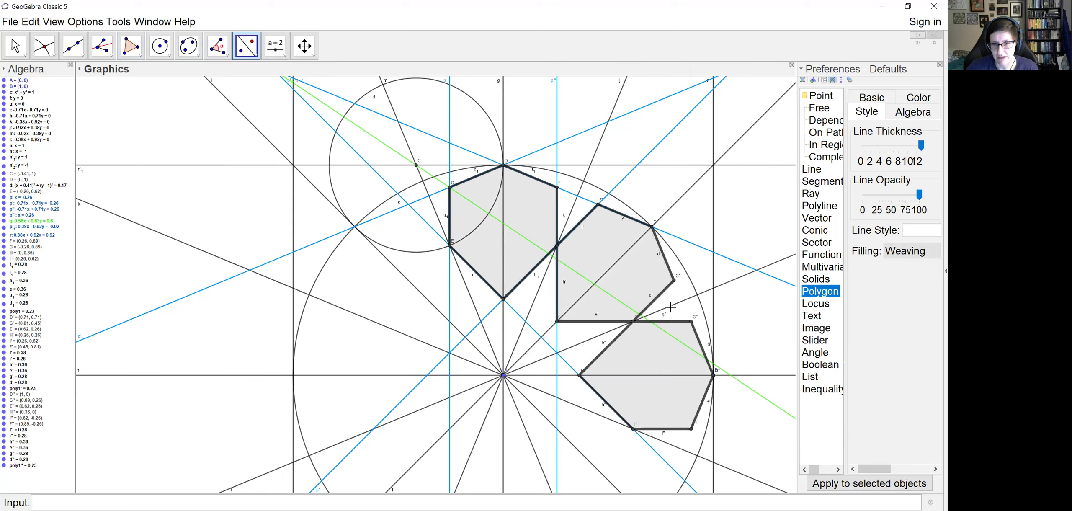
# - Continue reflecting each new hexagon about the next bisector clockwise, making the lower-right, bottom and lower-left copies
pyautogui.click(642, 368)
pyautogui.click(582, 413)
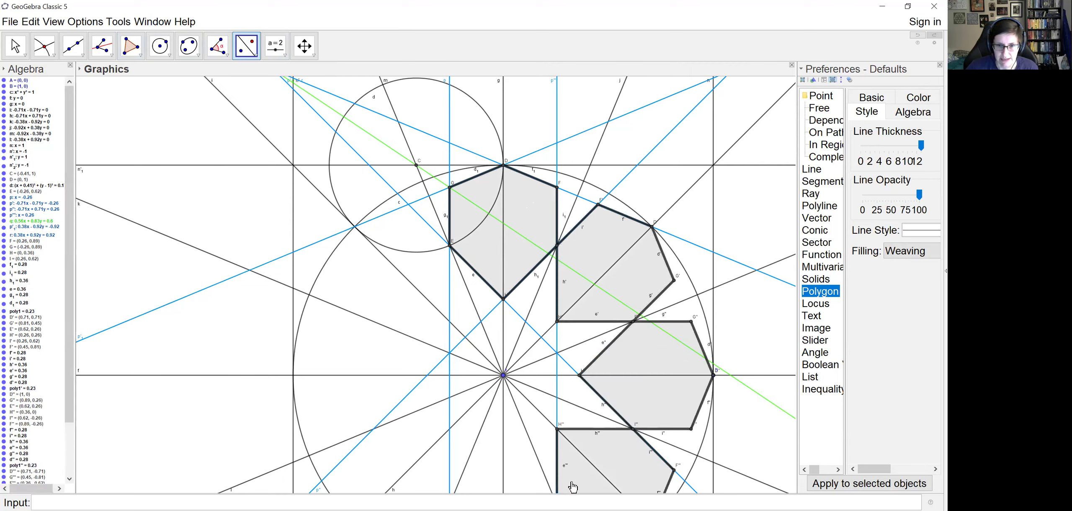
pyautogui.click(544, 476)
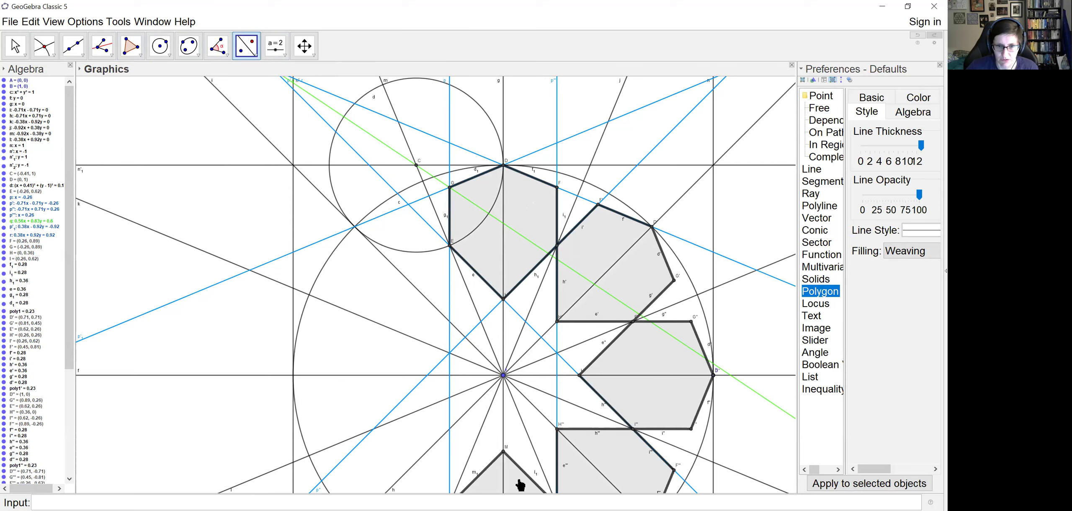
pyautogui.click(465, 468)
# - Reflect the lower-left hexagon about the next bisector clockwise, and that image about the following one, to complete the eight-hexagon ring
pyautogui.scroll(-2, 476, 427)
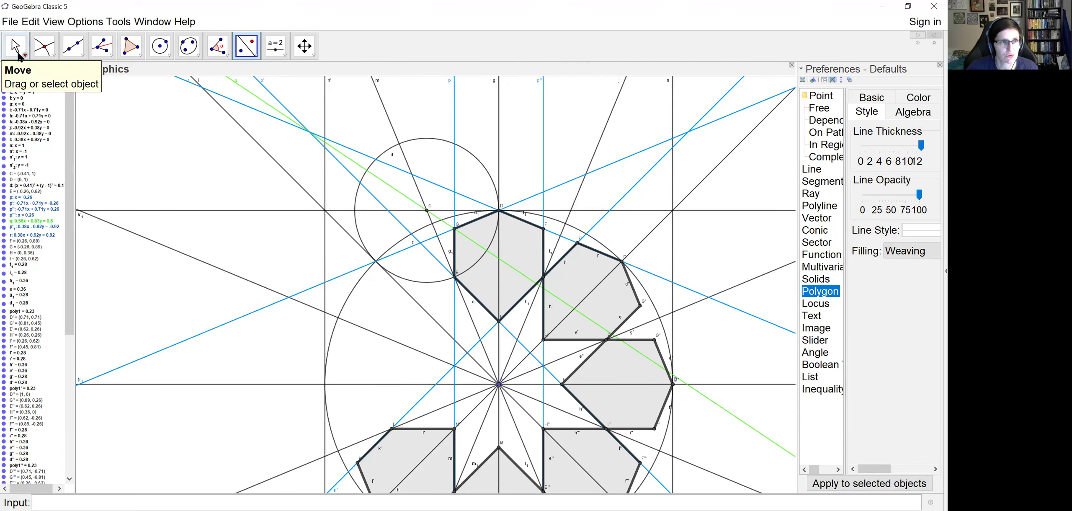
pyautogui.click(18, 57)
pyautogui.click(160, 295)
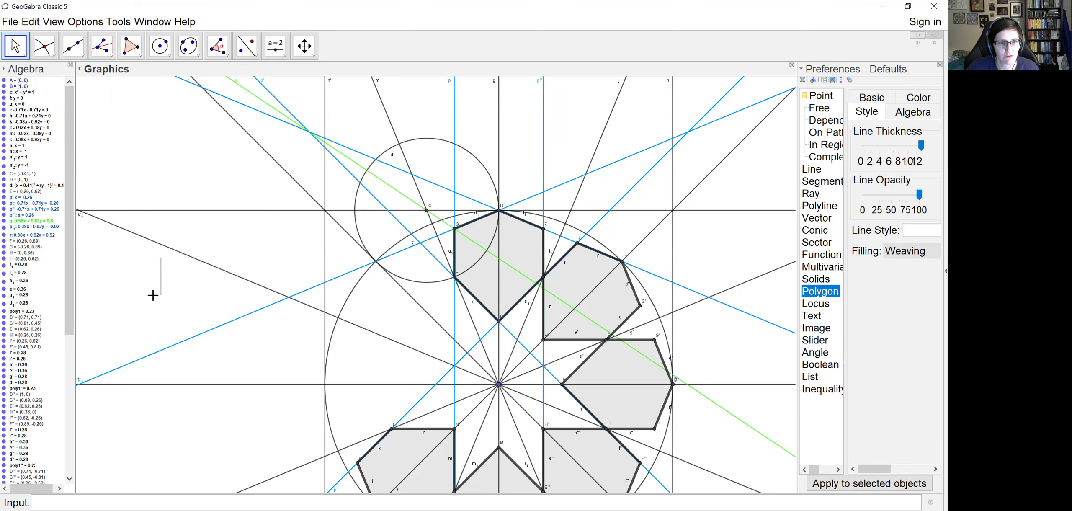
pyautogui.moveTo(158, 272); pyautogui.dragTo(168, 226)
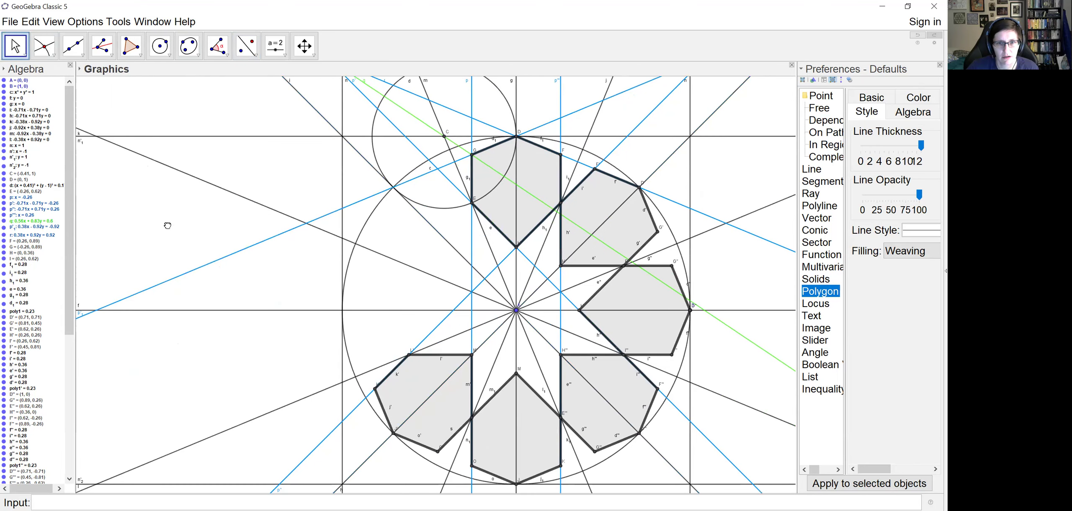
pyautogui.click(247, 45)
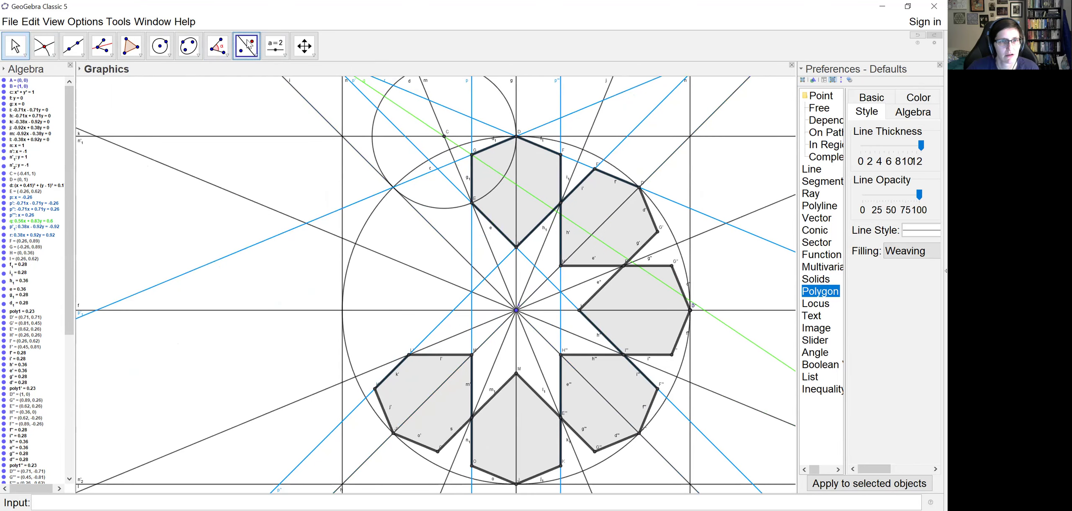
pyautogui.click(422, 382)
pyautogui.click(437, 345)
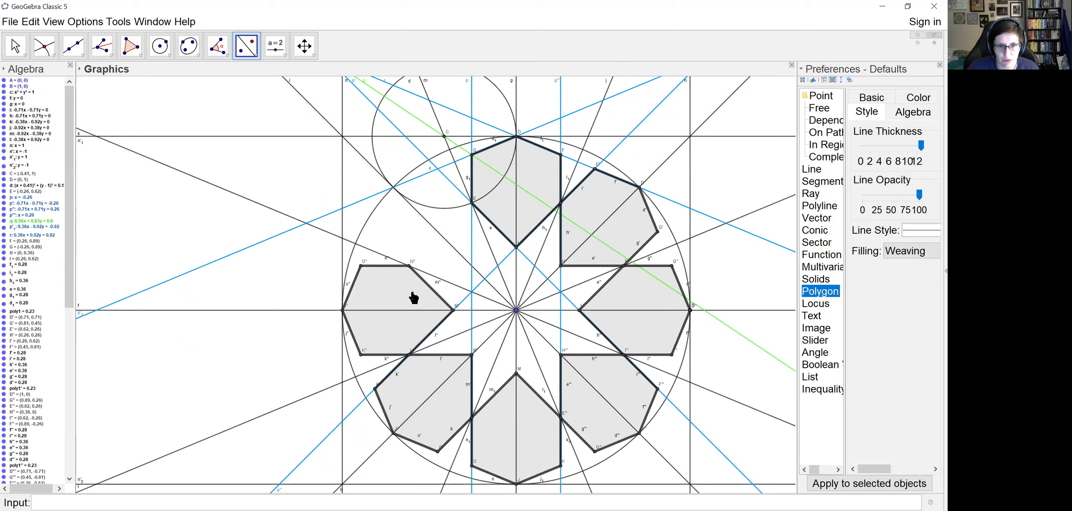
pyautogui.click(385, 299)
pyautogui.click(367, 251)
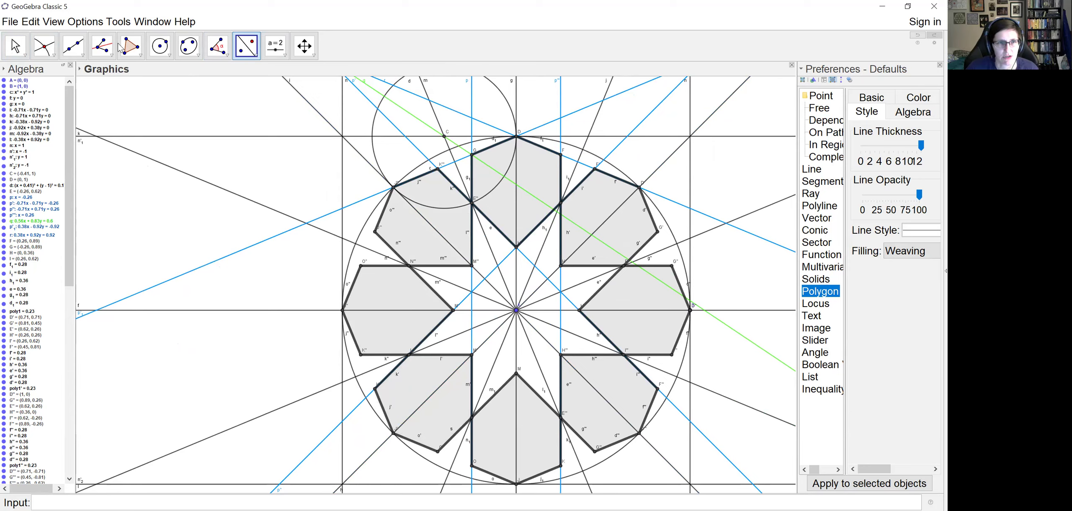
# - Reflect the blue line rising through point D about the 45° diagonal through the upper-left hexagon
pyautogui.click(247, 47)
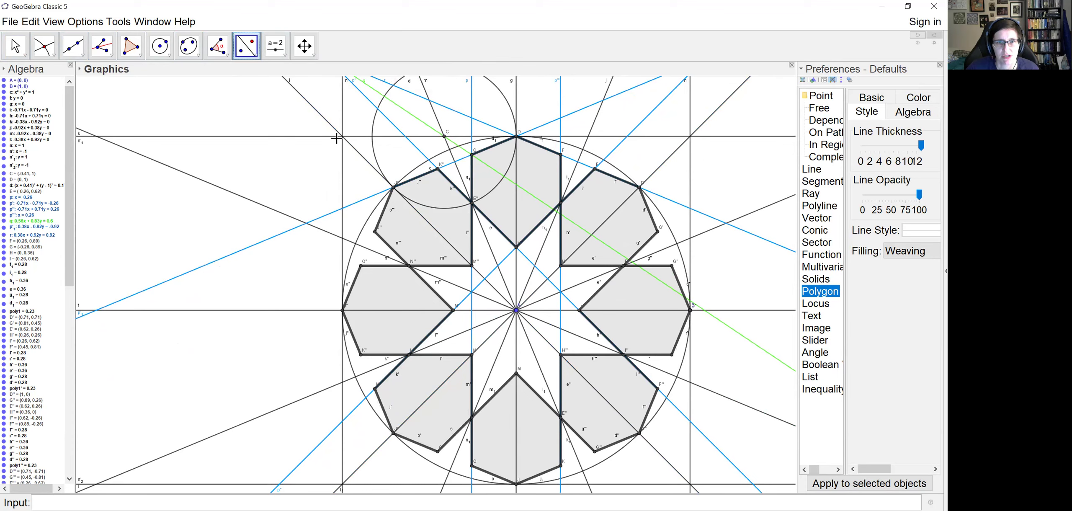
pyautogui.click(360, 207)
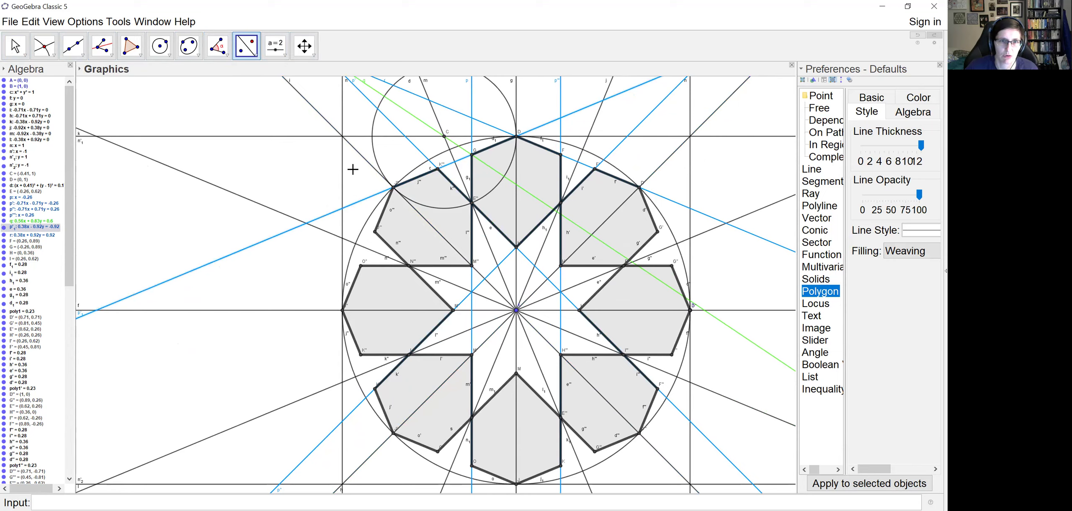
pyautogui.click(364, 163)
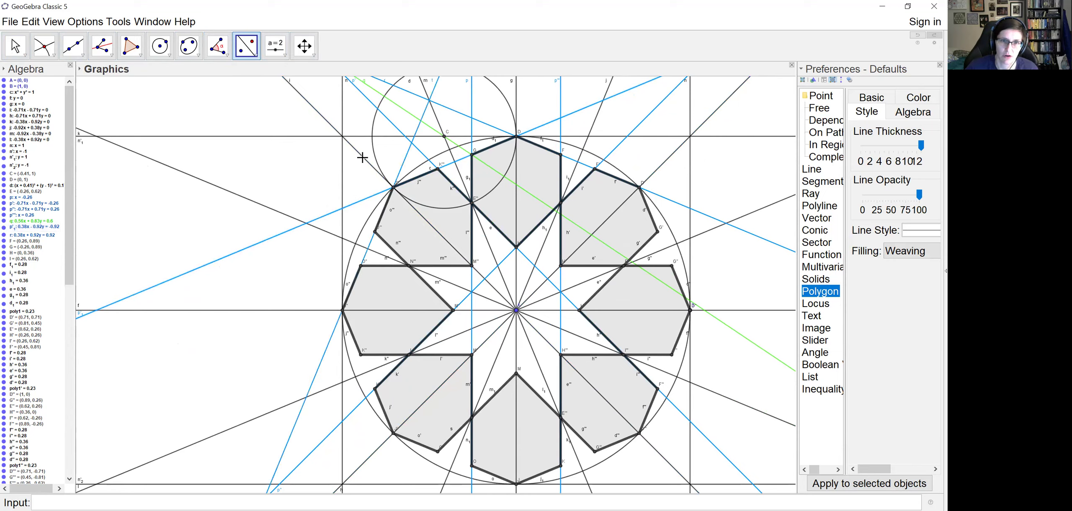
# - Mark the missing intersections at the square's upper-left corner and draw the four-sided corner kite through them and the circle's diagonal point
pyautogui.click(44, 46)
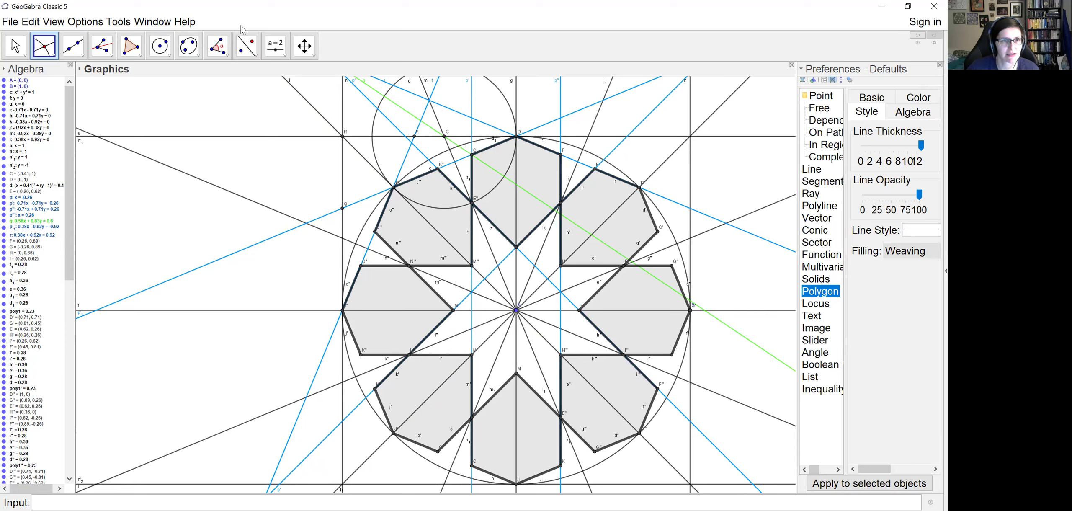
pyautogui.click(126, 48)
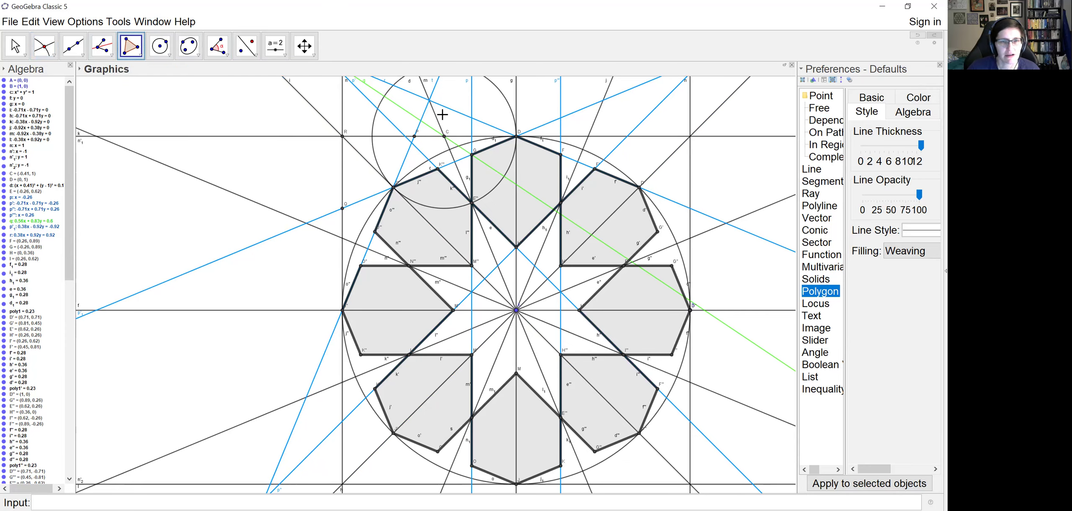
pyautogui.click(414, 136)
pyautogui.click(393, 188)
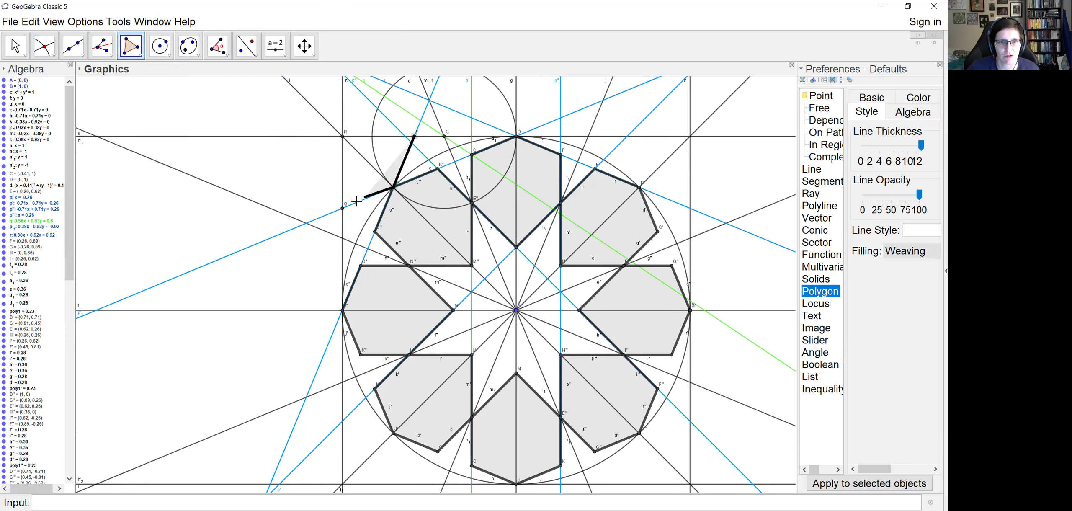
pyautogui.click(342, 207)
pyautogui.click(342, 136)
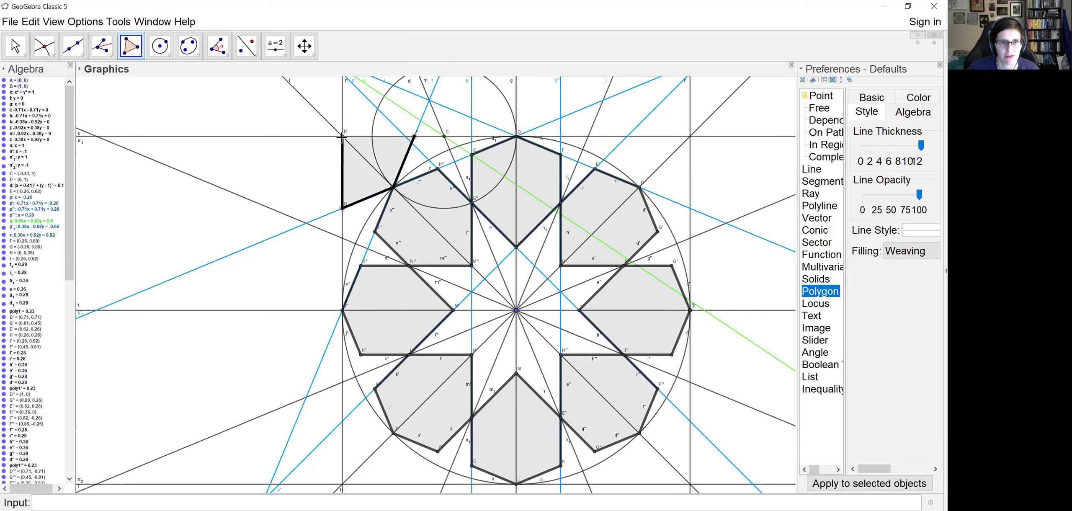
pyautogui.click(414, 137)
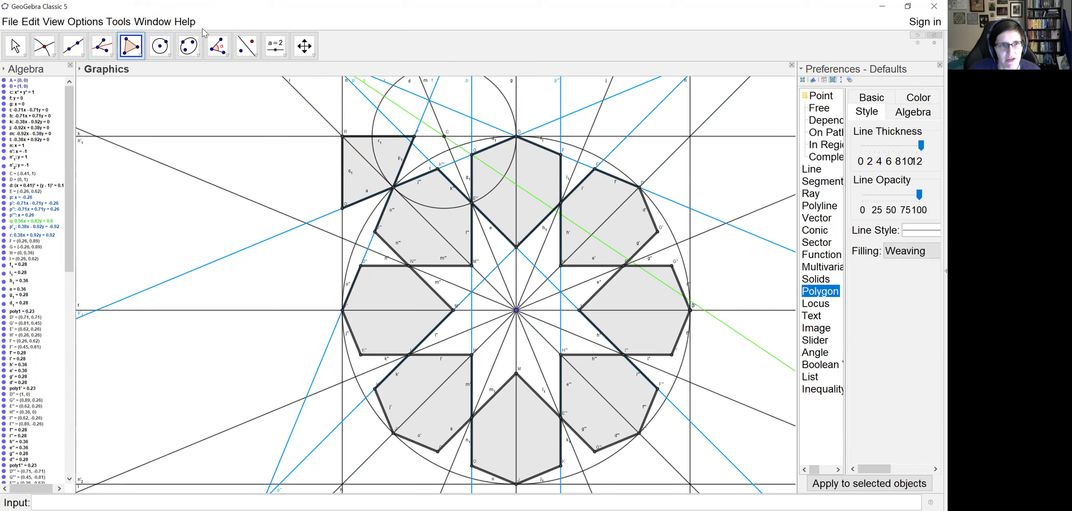
# - Reflect the blue diagonal forming the upper-left inner star edge about the steep bisector beside it, and again about the horizontal axis
pyautogui.click(247, 47)
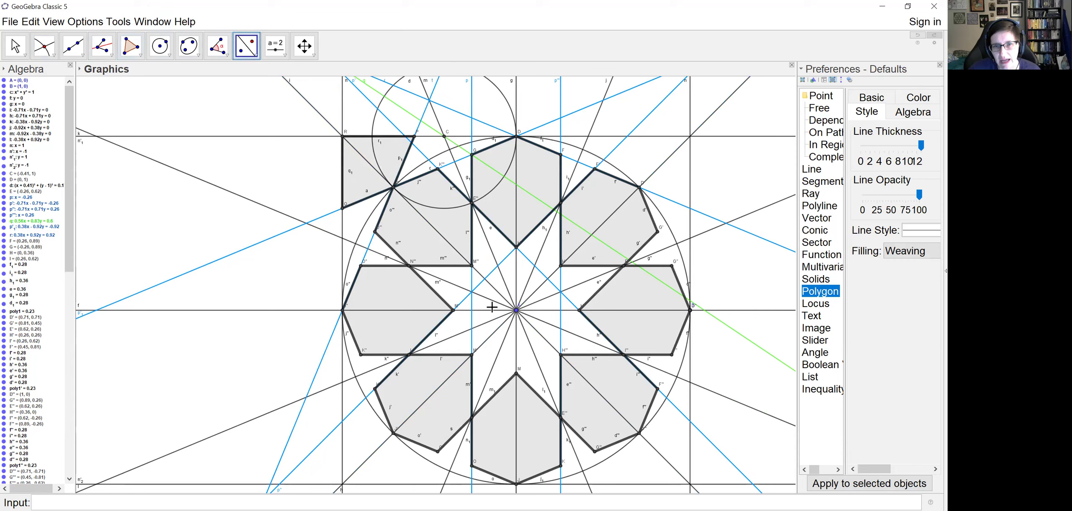
pyautogui.click(503, 261)
pyautogui.click(502, 277)
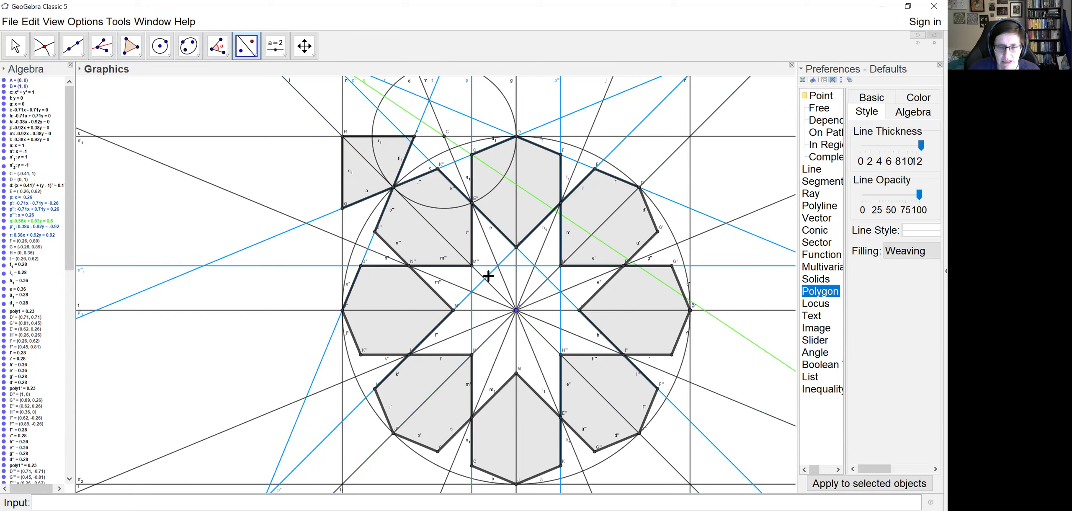
pyautogui.click(461, 305)
pyautogui.click(481, 309)
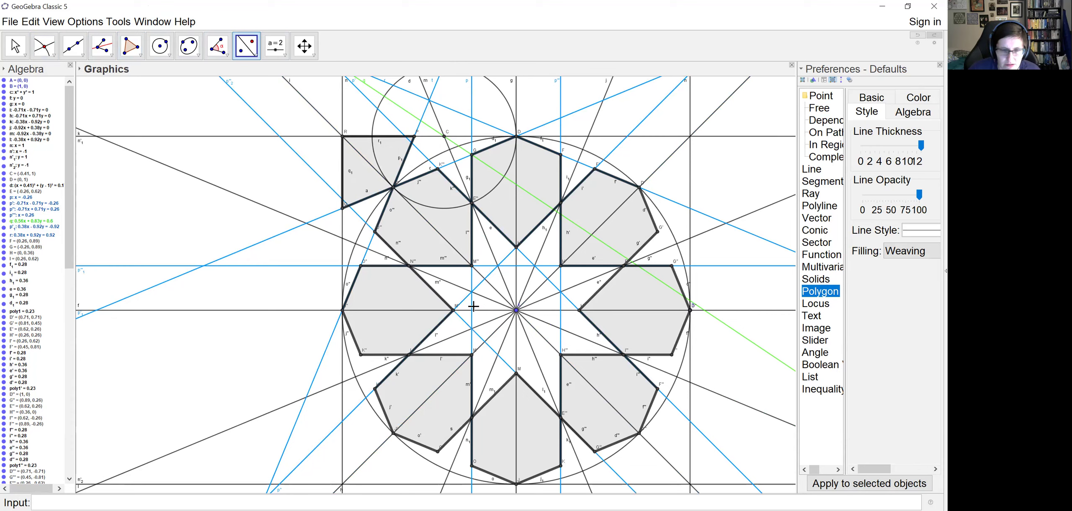
# - Reflect line p about the rising 45° diagonal, and the blue diagonal at the centre's lower left about the vertical axis
pyautogui.click(472, 344)
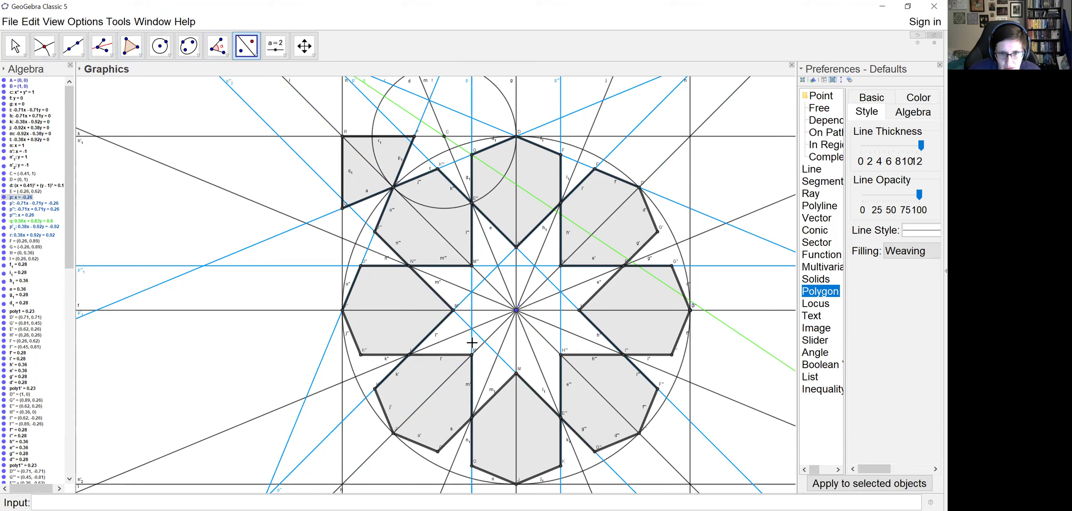
pyautogui.click(480, 351)
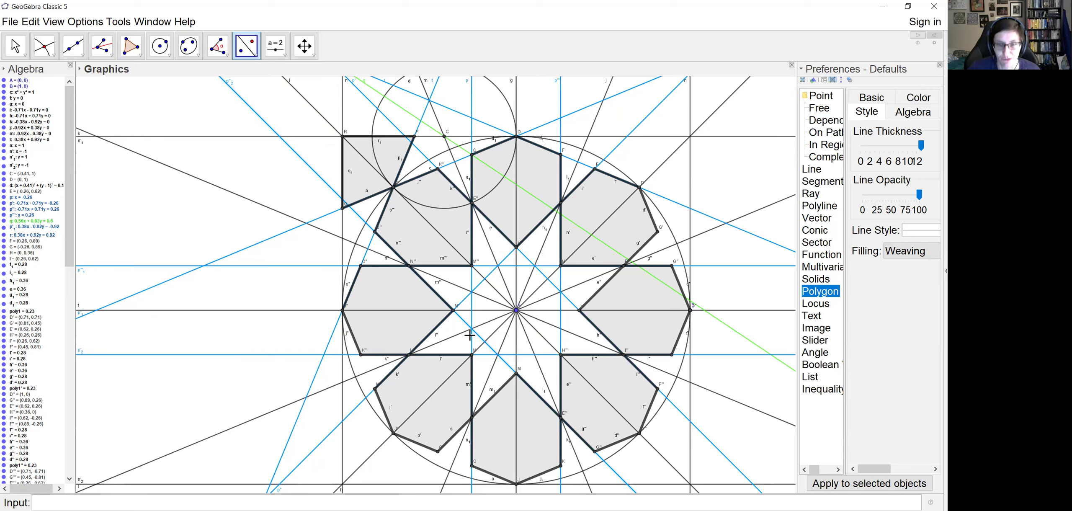
pyautogui.click(516, 349)
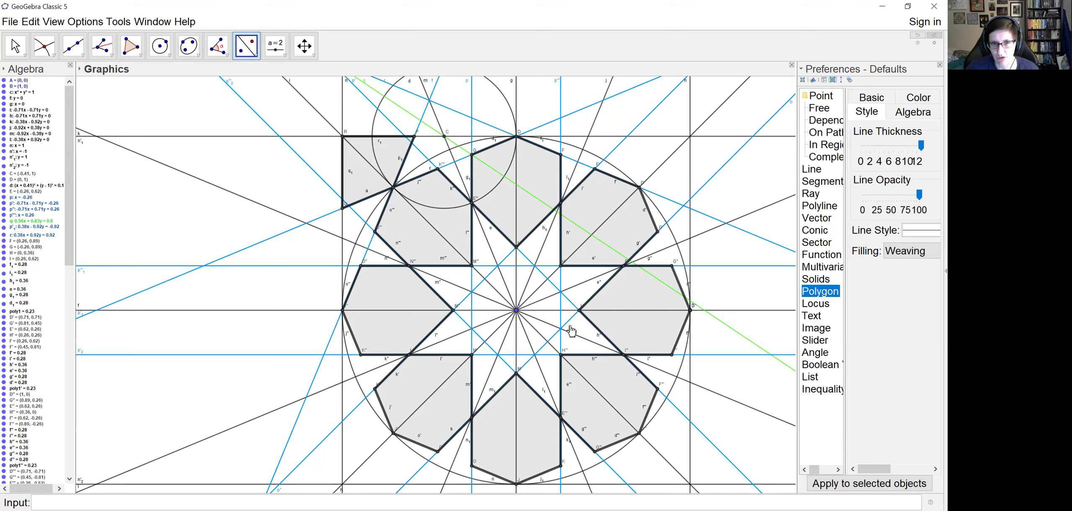
# - Mark the eight inner crossing points of the blue lines that form the notches of the central star
pyautogui.click(44, 46)
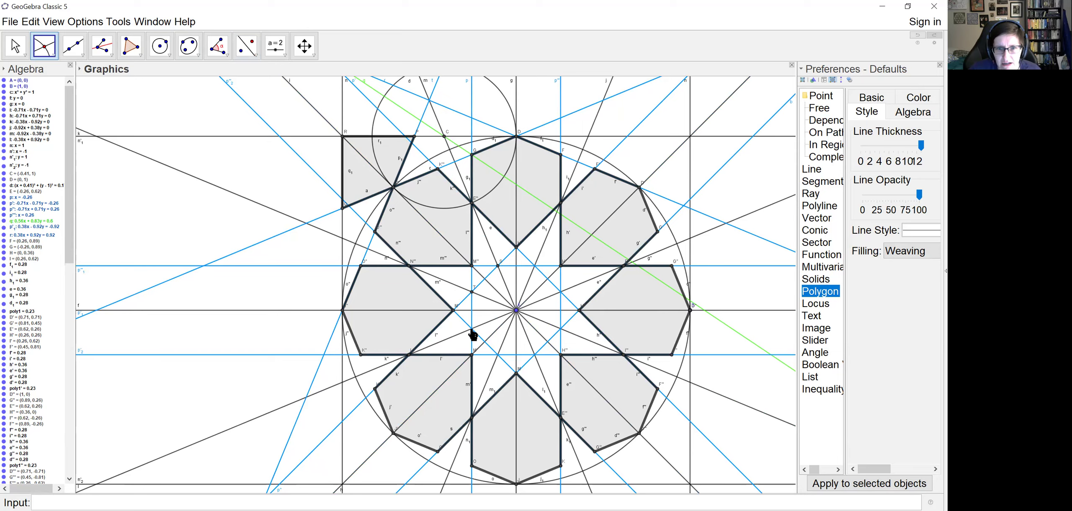
pyautogui.click(498, 354)
pyautogui.click(535, 354)
pyautogui.click(561, 328)
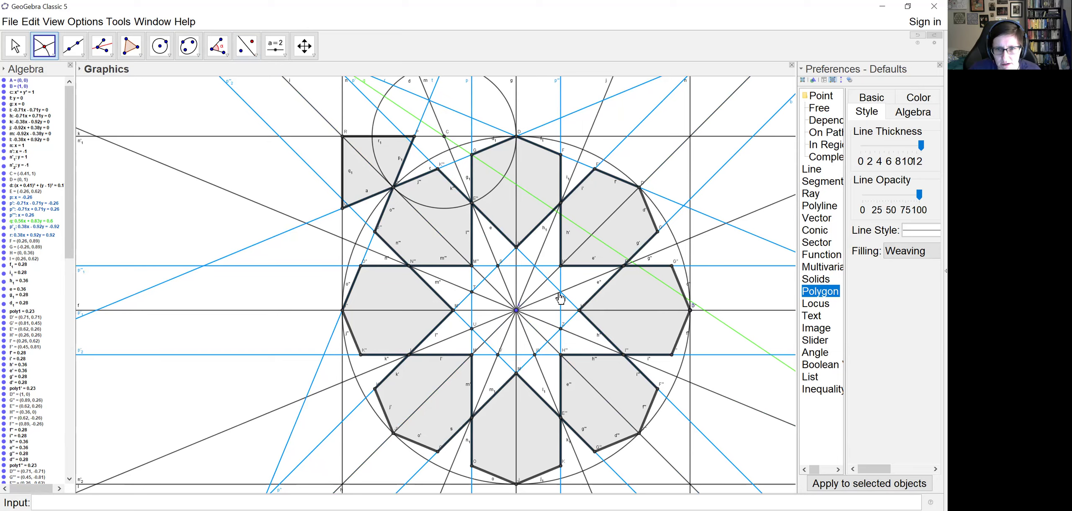
pyautogui.click(561, 292)
pyautogui.click(535, 266)
# - Draw the central eight-pointed star as a sixteen-vertex polygon through its alternating tips and notches, closing it at the top tip
pyautogui.click(131, 46)
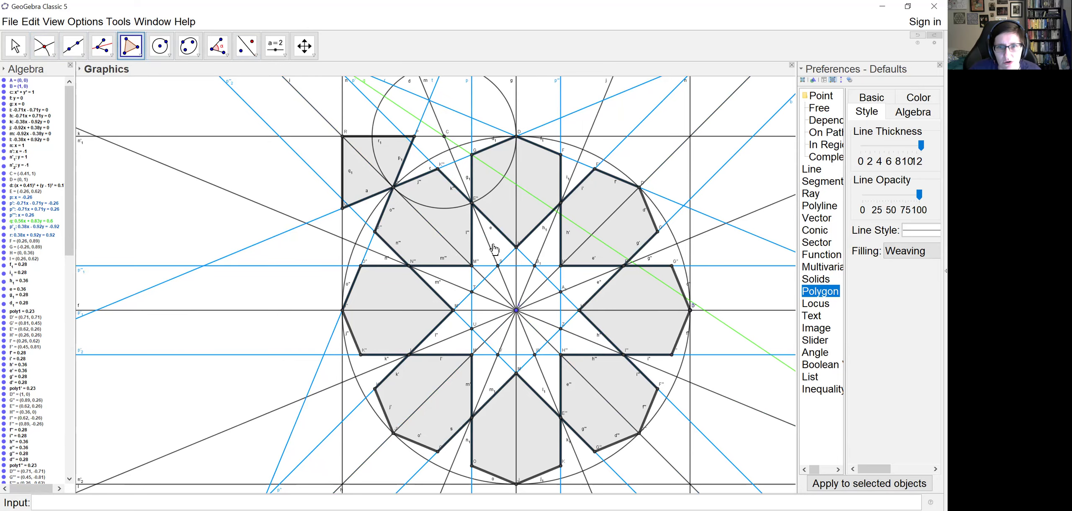
pyautogui.click(517, 247)
pyautogui.click(498, 266)
pyautogui.click(472, 265)
pyautogui.click(473, 292)
pyautogui.click(453, 311)
pyautogui.click(472, 329)
pyautogui.click(472, 354)
pyautogui.click(498, 355)
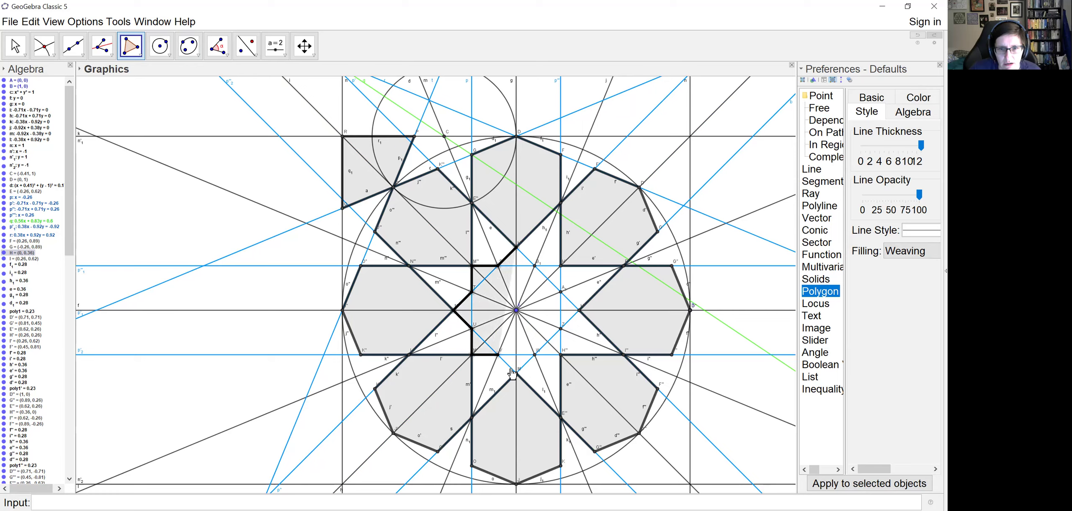
pyautogui.click(516, 373)
pyautogui.click(534, 355)
pyautogui.click(561, 354)
pyautogui.click(560, 329)
pyautogui.click(579, 310)
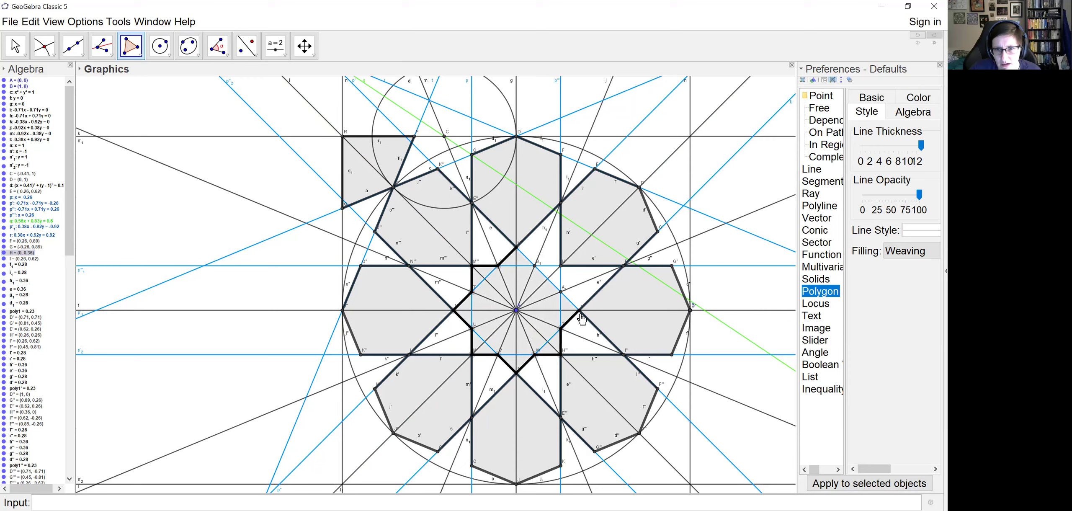
pyautogui.click(561, 292)
pyautogui.click(561, 265)
pyautogui.click(535, 266)
pyautogui.click(517, 249)
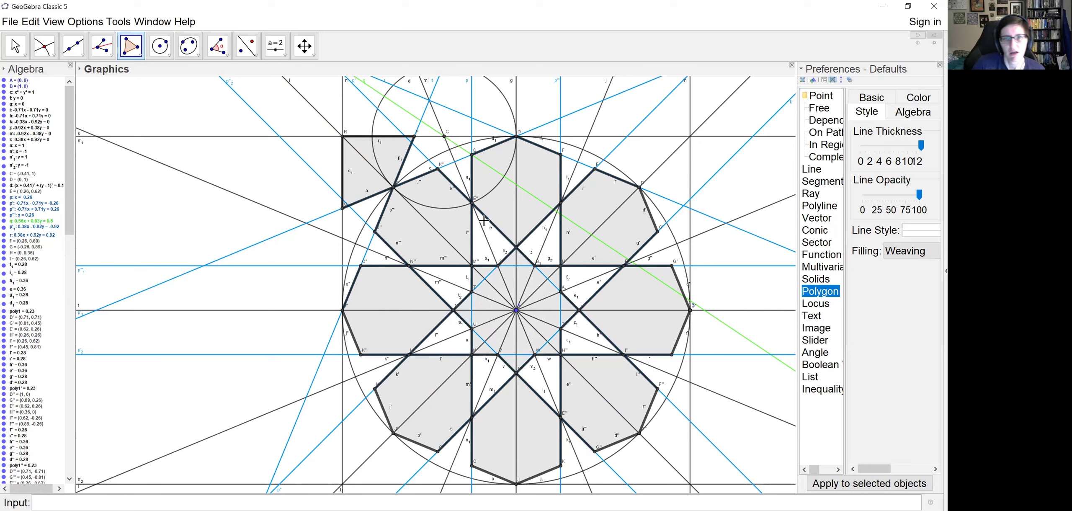
# - Reflect the upper-left corner kite about the vertical axis, and both upper kites about the horizontal axis, to fill all four corners
pyautogui.click(247, 46)
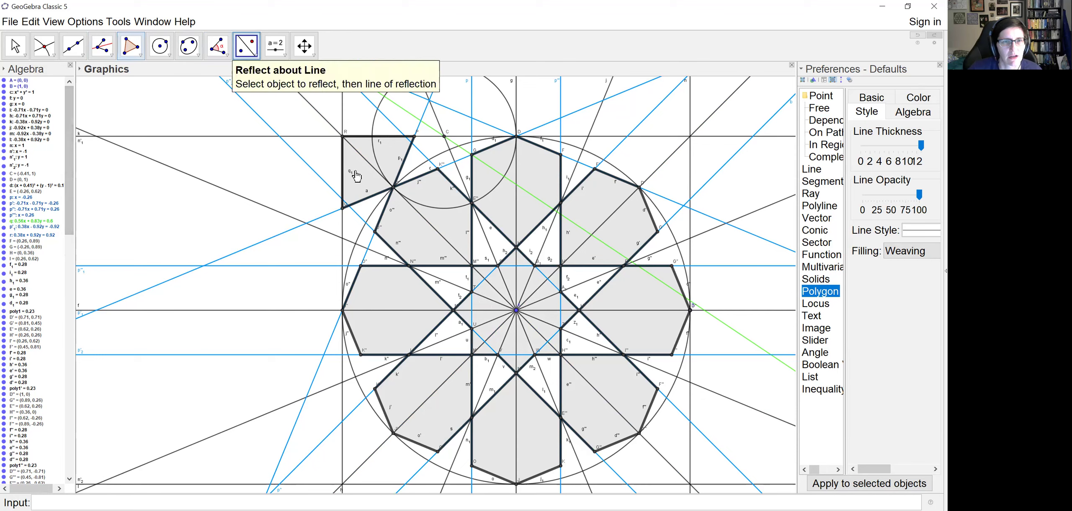
pyautogui.click(363, 152)
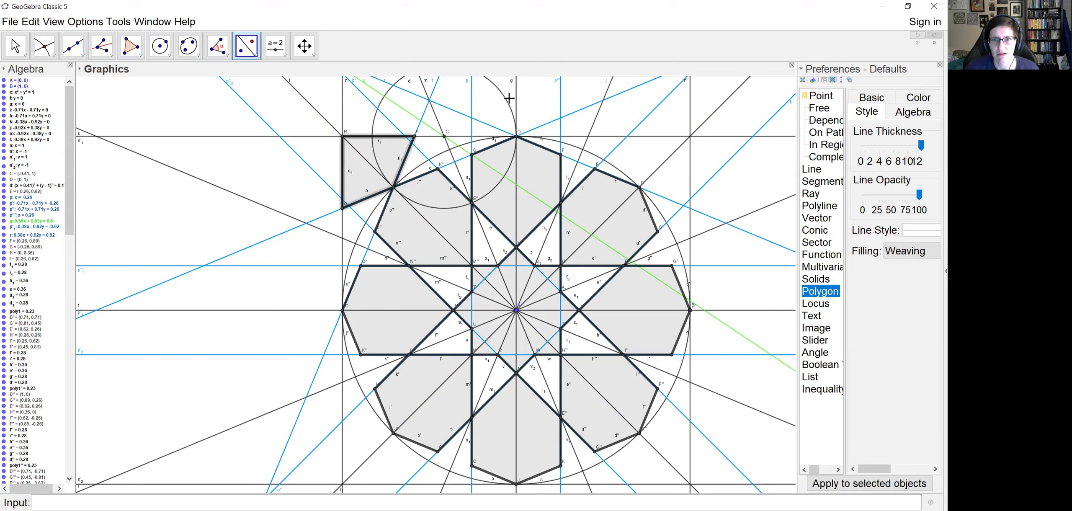
pyautogui.click(518, 108)
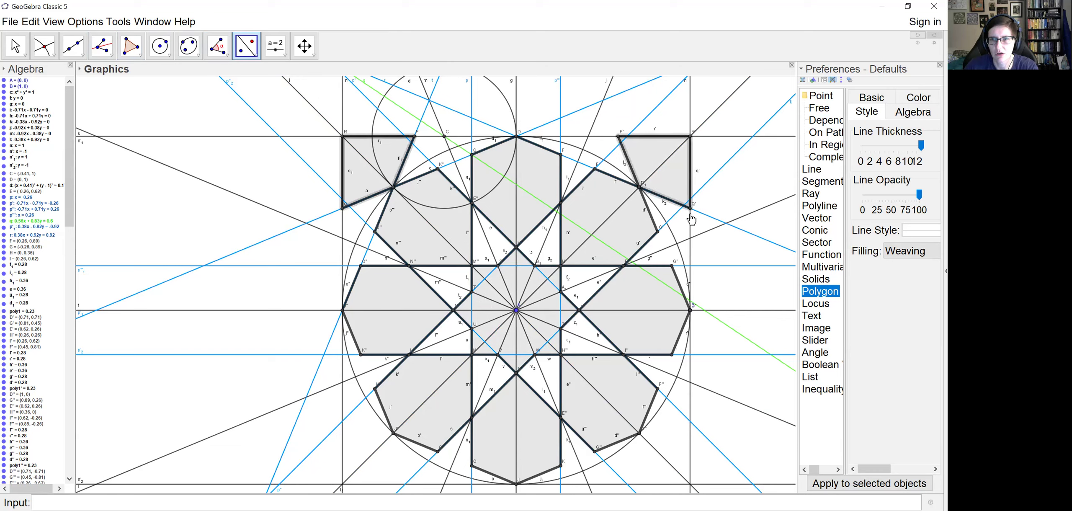
pyautogui.click(736, 311)
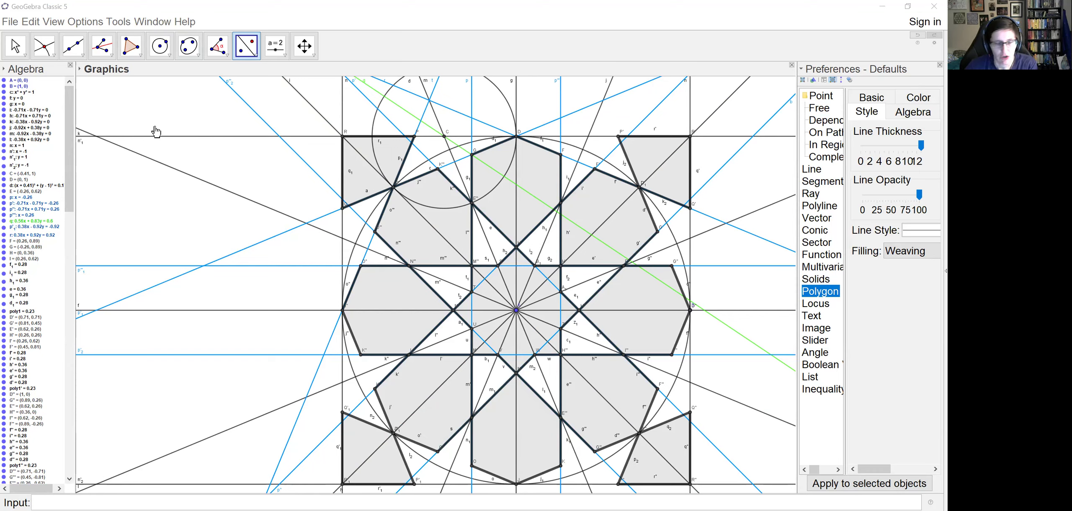
# - Sort the algebra list by object type
pyautogui.click(4, 71)
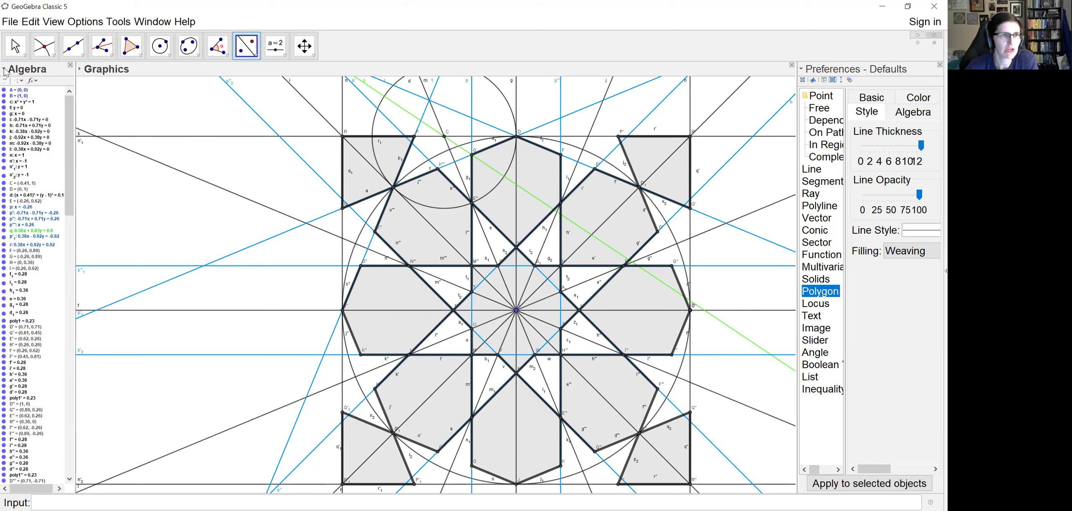
pyautogui.click(21, 82)
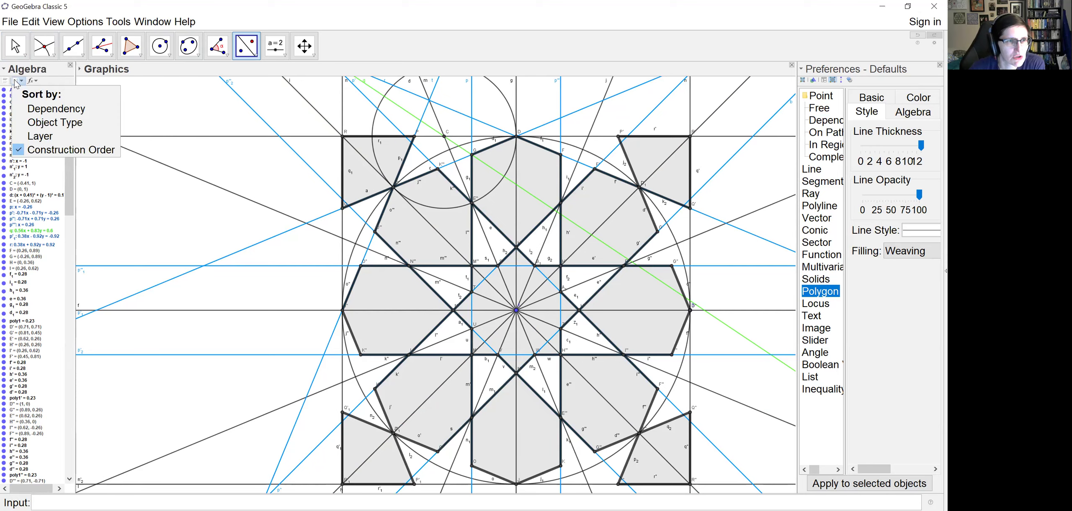
pyautogui.click(38, 124)
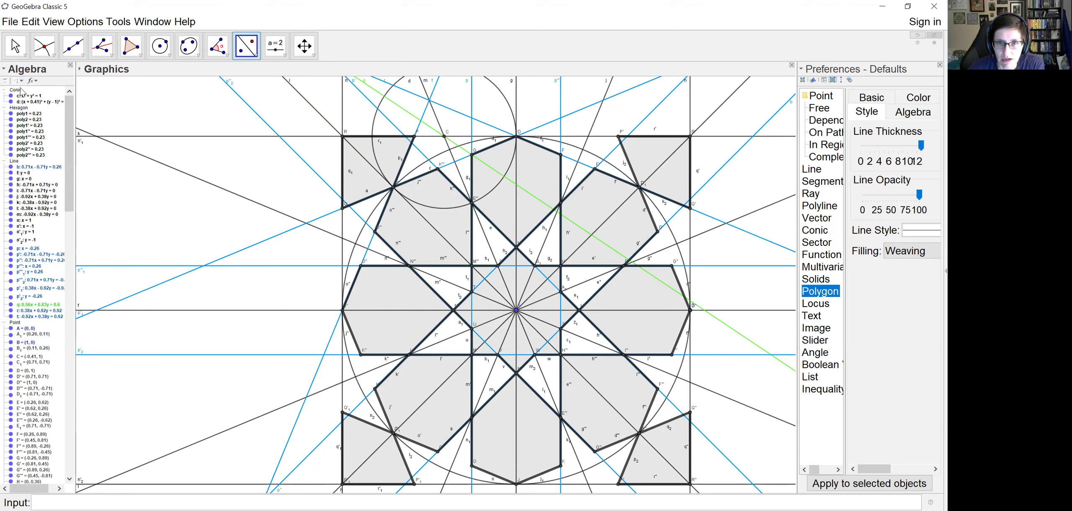
# - Highlight the hexagon and line groups in turn to see which objects each contains, and clear the selection
pyautogui.click(21, 96)
pyautogui.click(19, 109)
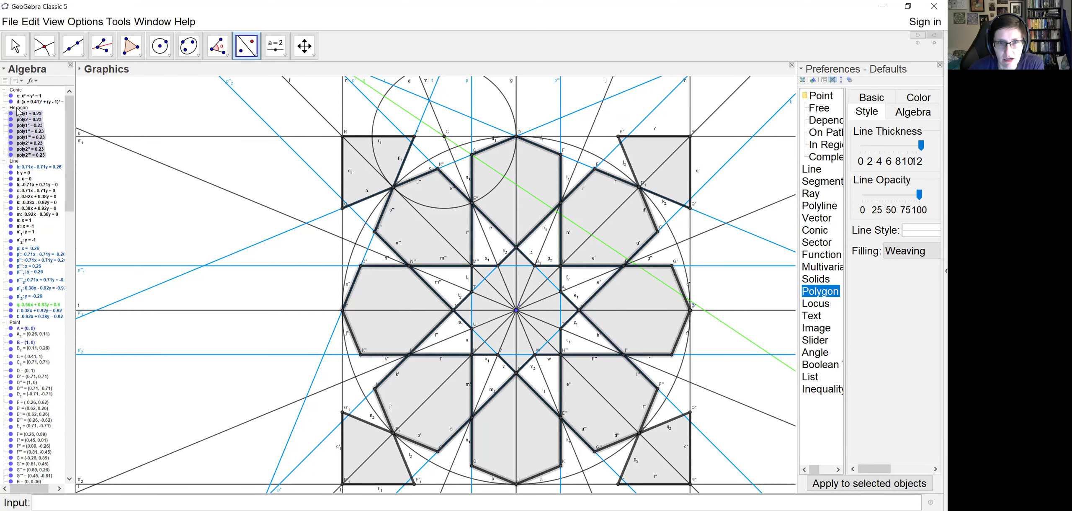
pyautogui.click(15, 161)
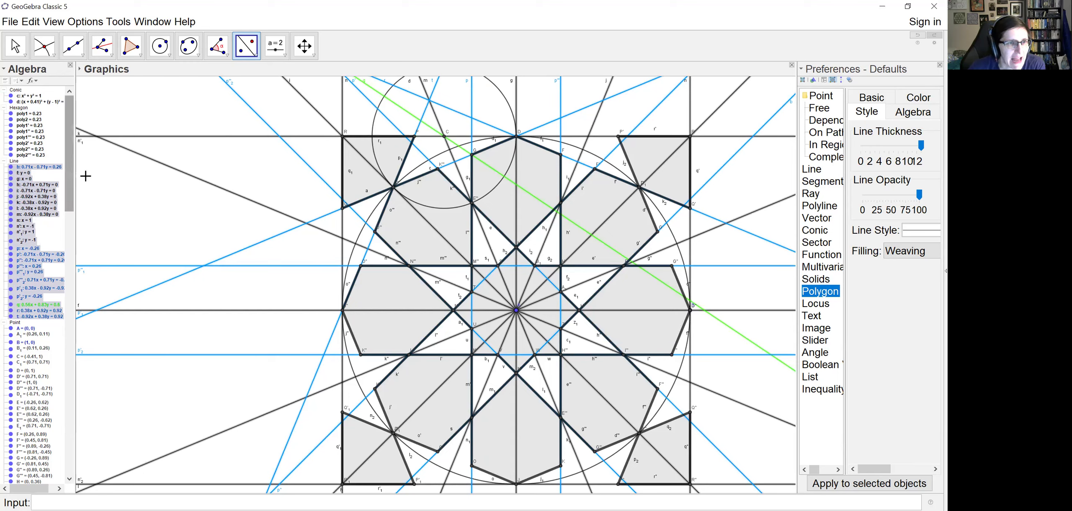
pyautogui.press('Escape')
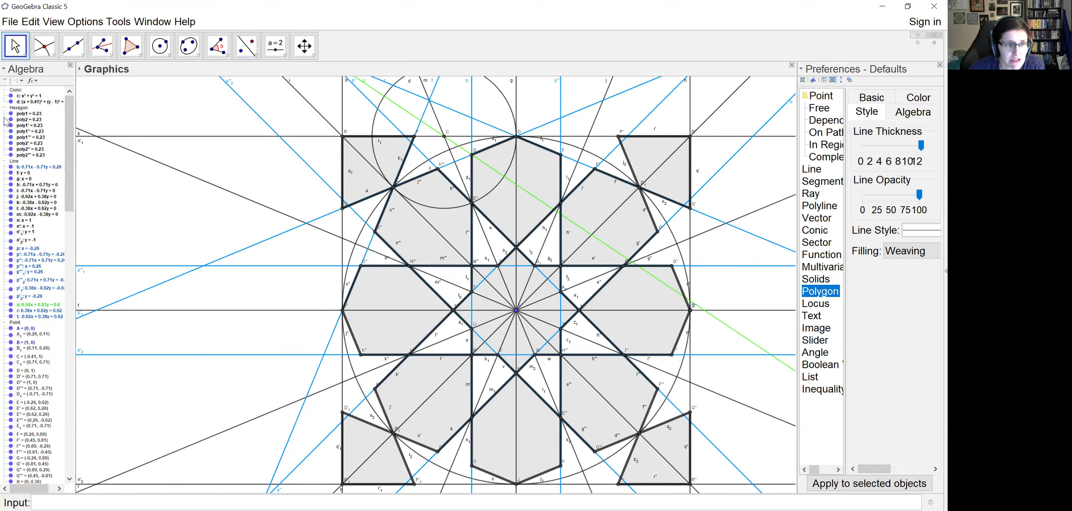
# - Hide all the blue construction lines and the green line, keeping the black bisectors and tangents visible
pyautogui.click(11, 248)
pyautogui.click(11, 254)
pyautogui.click(11, 260)
pyautogui.click(11, 266)
pyautogui.click(10, 273)
pyautogui.click(11, 280)
pyautogui.click(11, 288)
pyautogui.click(11, 297)
pyautogui.click(11, 305)
pyautogui.click(11, 310)
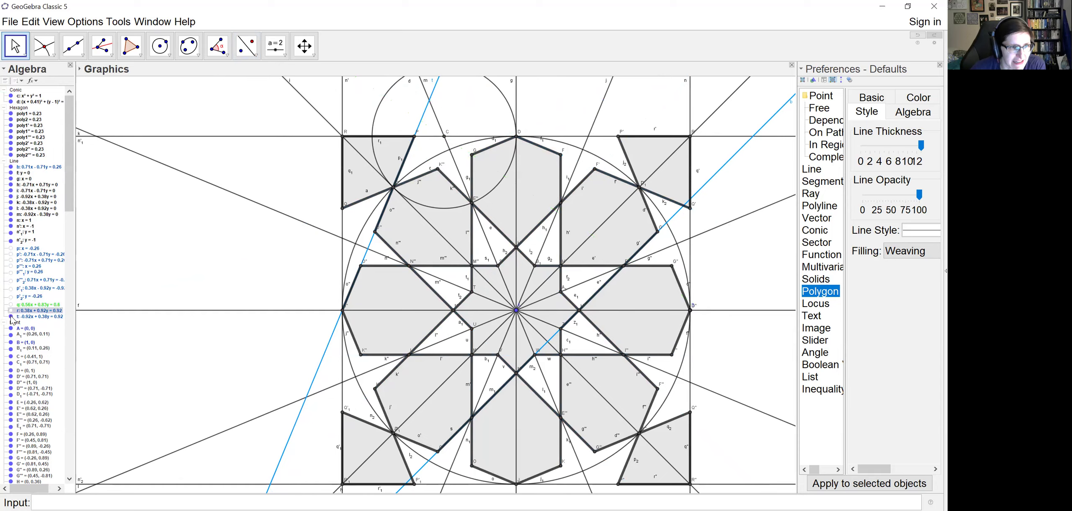
pyautogui.click(11, 166)
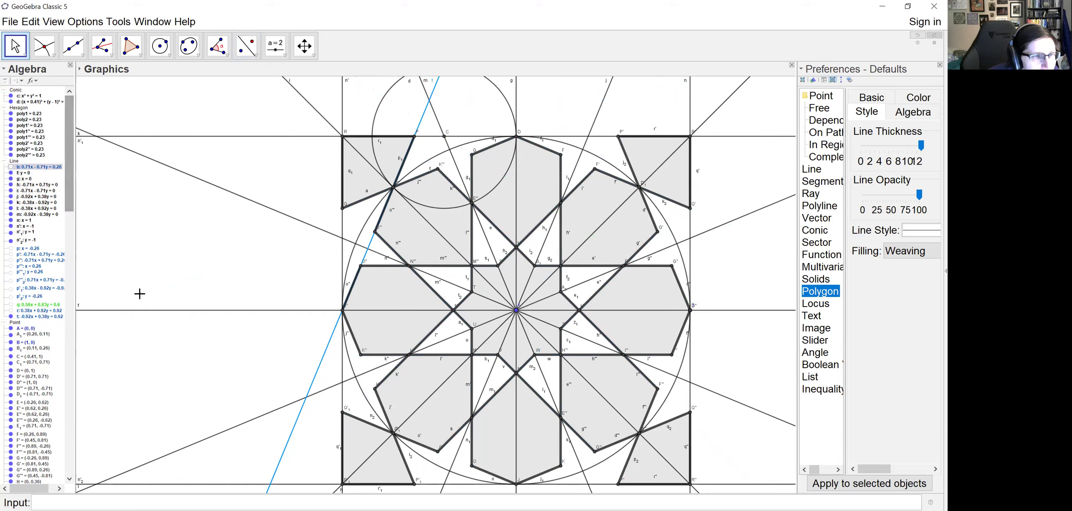
pyautogui.click(311, 387)
pyautogui.click(11, 317)
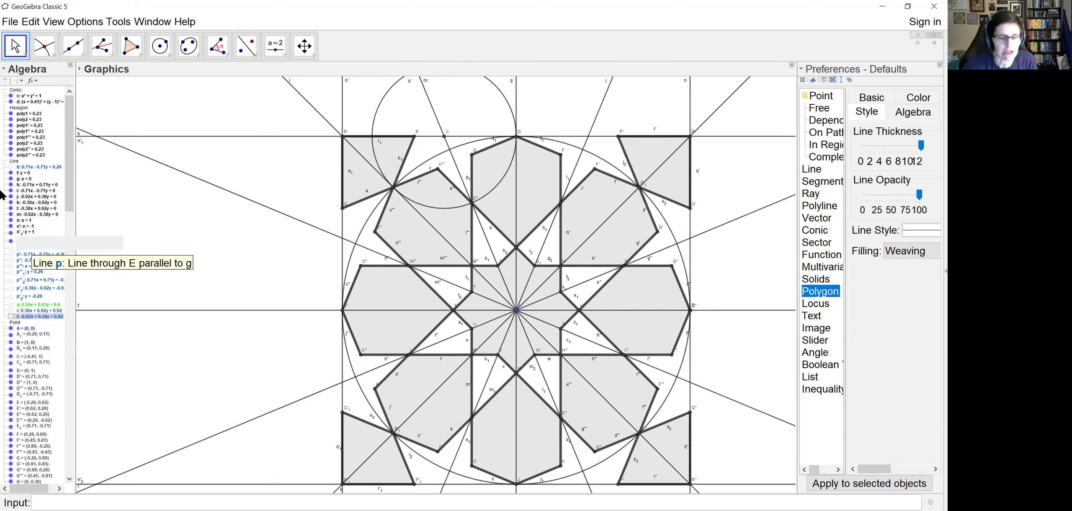
# - Hide both construction circles by selecting the whole conic group
pyautogui.rightClick(17, 92)
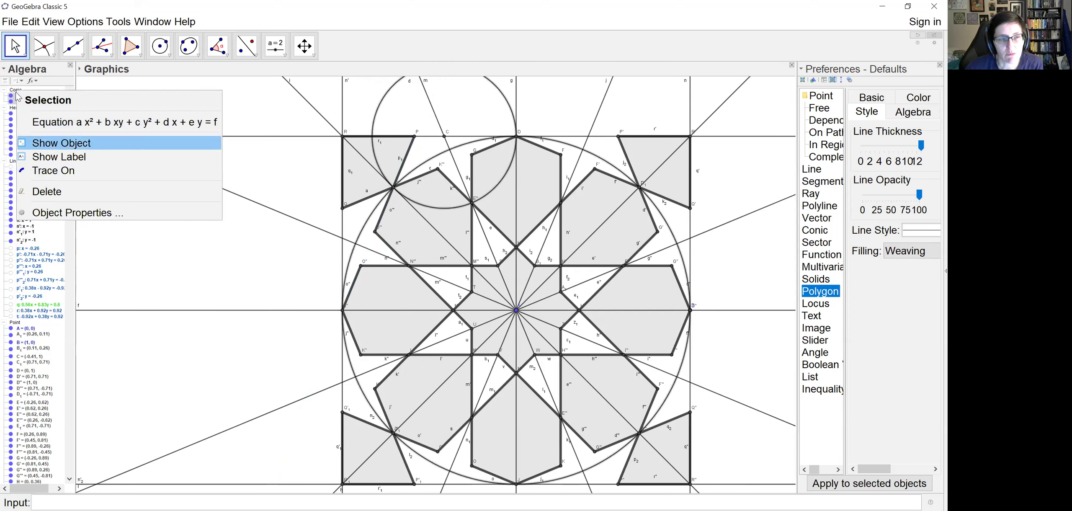
pyautogui.click(59, 144)
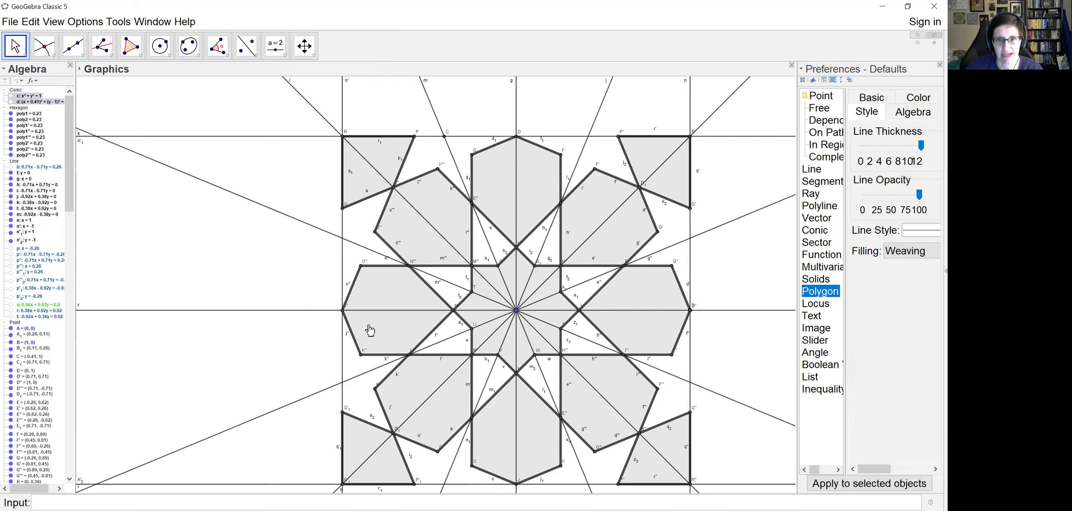
pyautogui.scroll(-5, 492, 306)
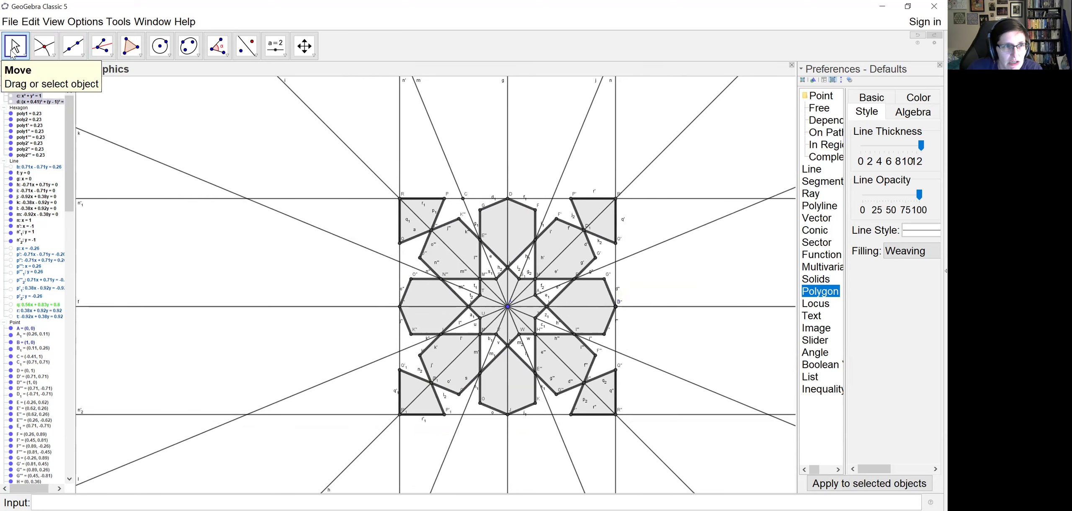
pyautogui.click(44, 46)
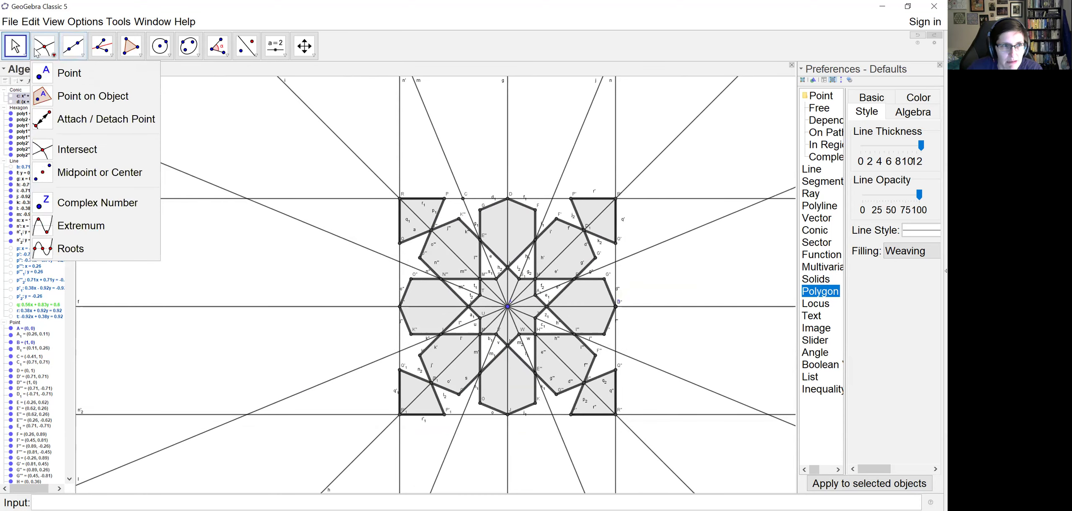
pyautogui.moveTo(11, 49)
pyautogui.moveTo(292, 151); pyautogui.dragTo(718, 457)
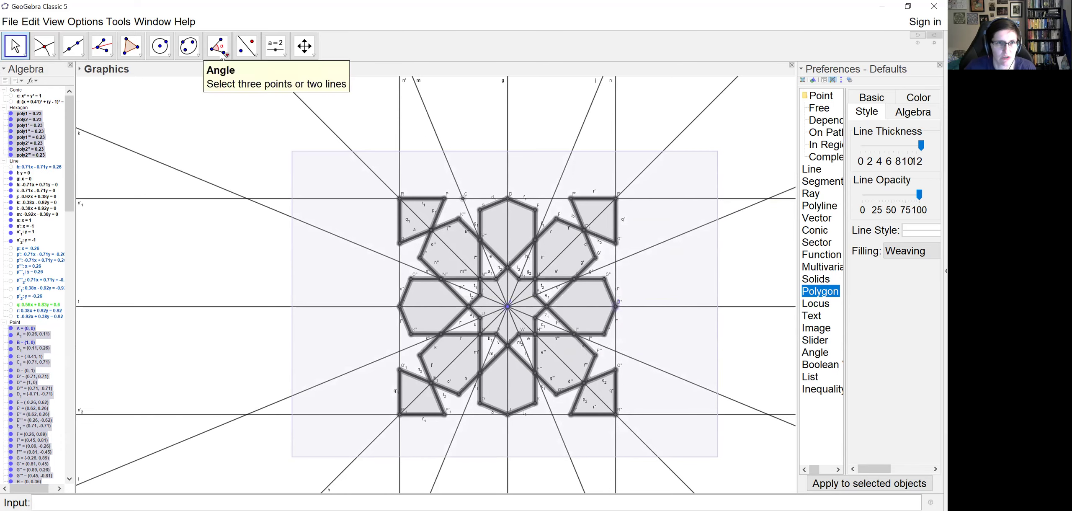
pyautogui.click(138, 120)
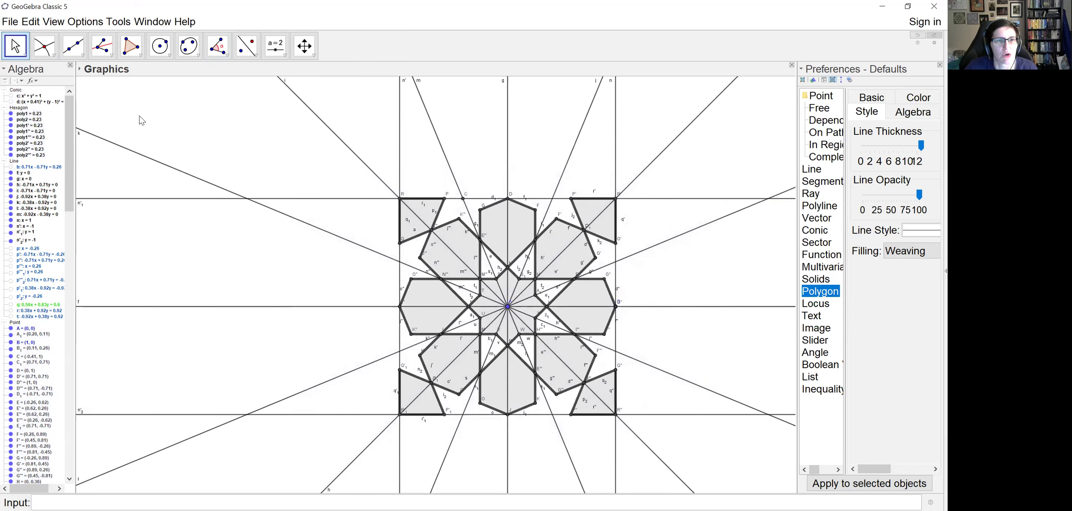
# - Reflect the whole tile, with all its hexagons, kites and central star, about the tile's upper horizontal tangent line
pyautogui.click(247, 47)
pyautogui.click(250, 48)
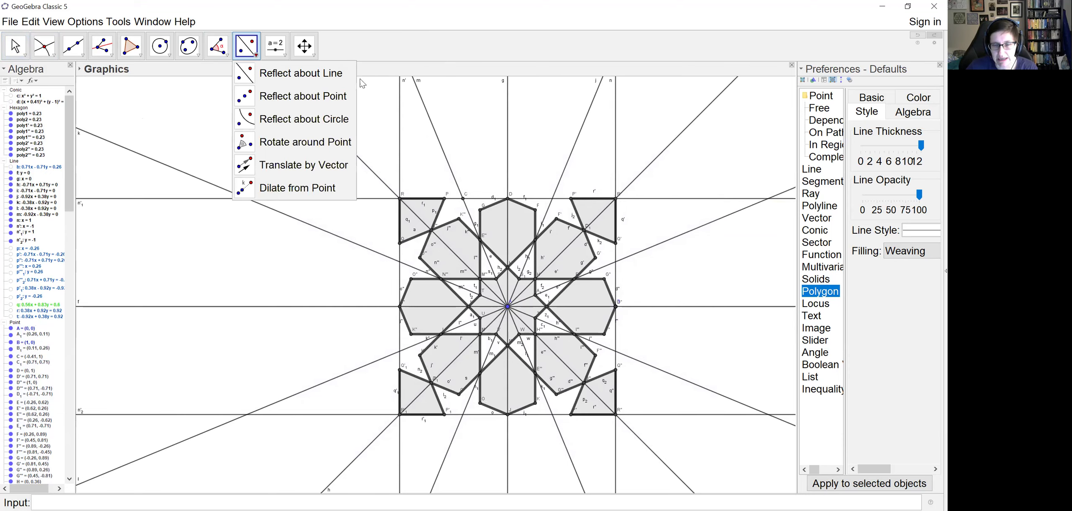
pyautogui.moveTo(304, 47)
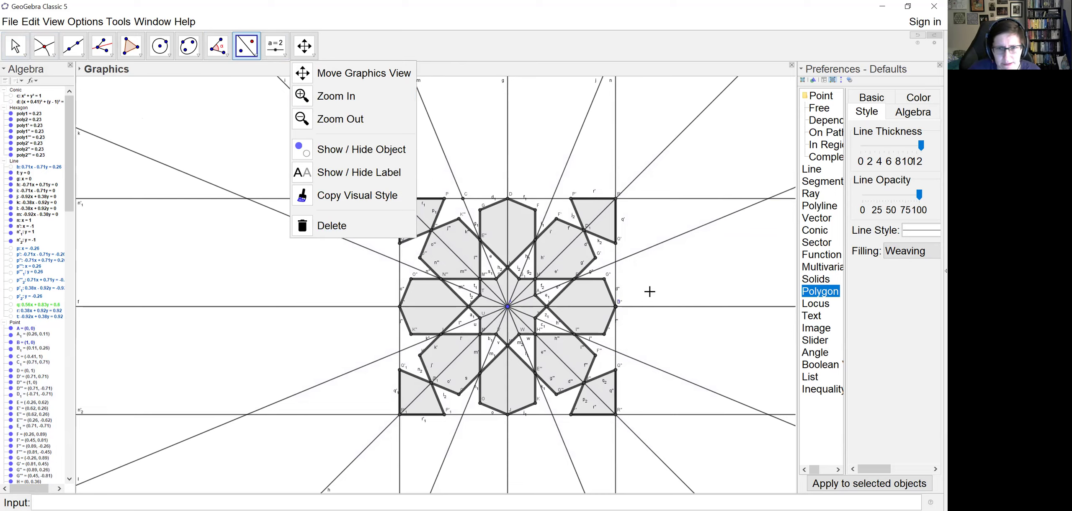
pyautogui.moveTo(9, 44)
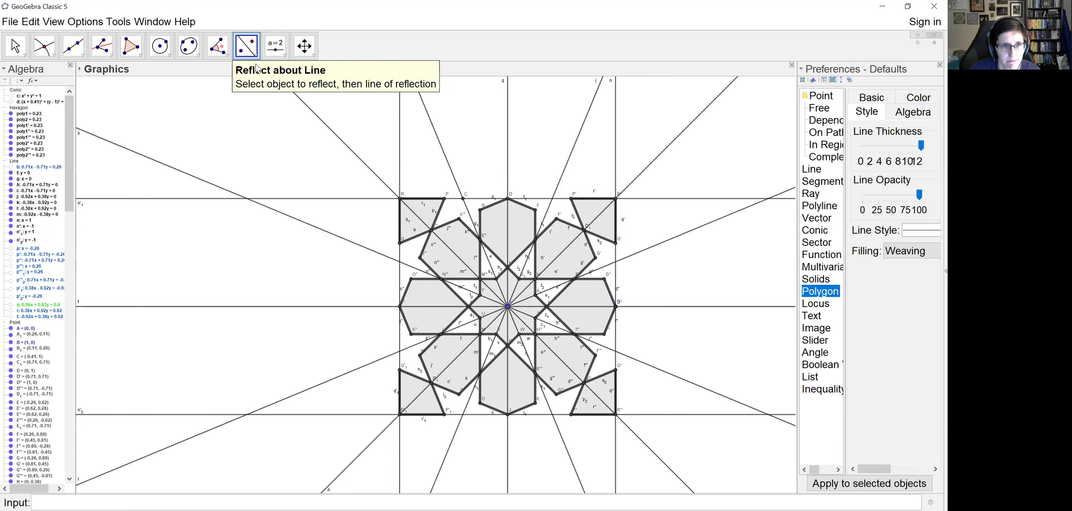
pyautogui.moveTo(354, 178); pyautogui.dragTo(651, 440)
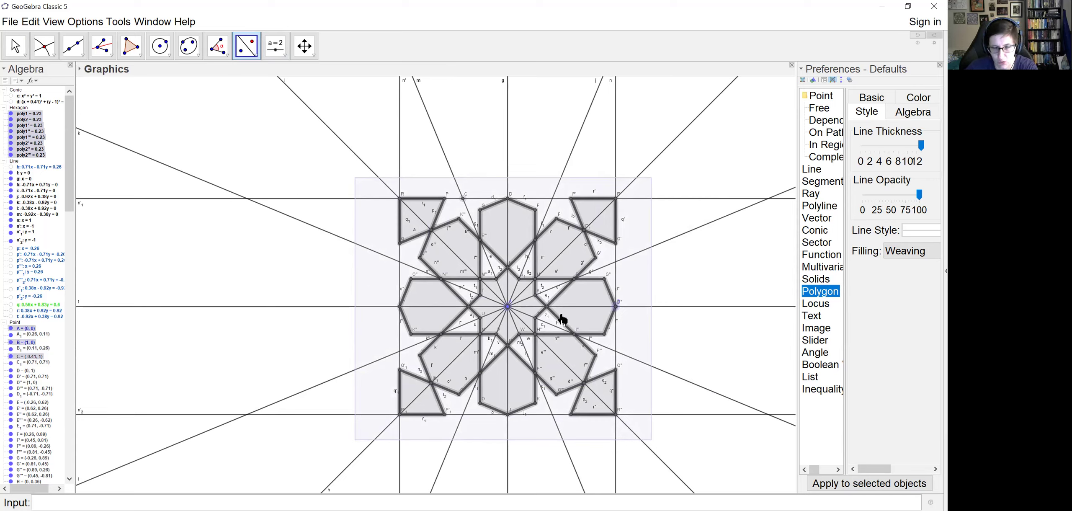
pyautogui.click(283, 198)
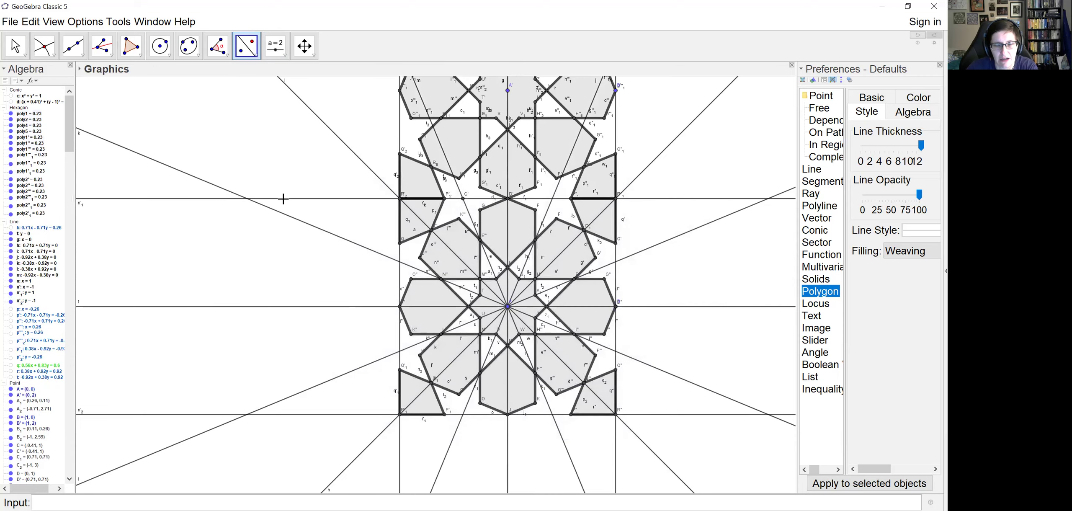
pyautogui.scroll(-2, 431, 217)
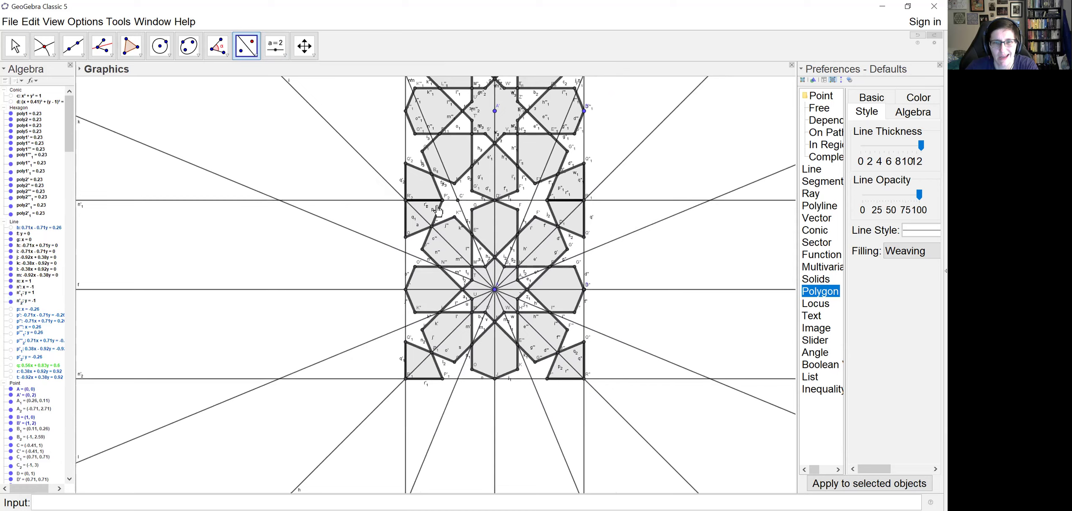
pyautogui.click(15, 45)
pyautogui.moveTo(535, 216); pyautogui.dragTo(570, 289)
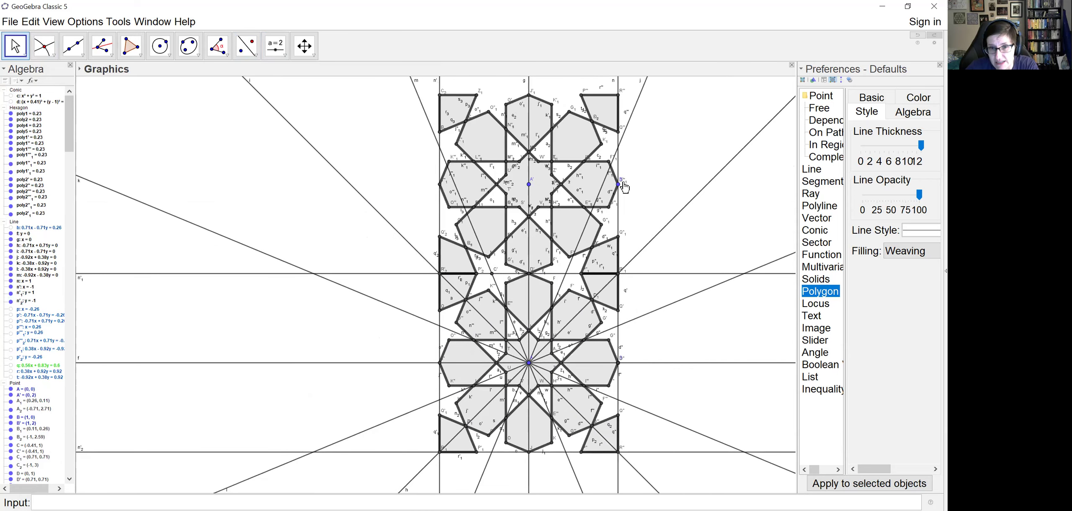
# - Undo the reflection of the whole tile so that only the original tile remains
pyautogui.click(31, 22)
pyautogui.click(31, 33)
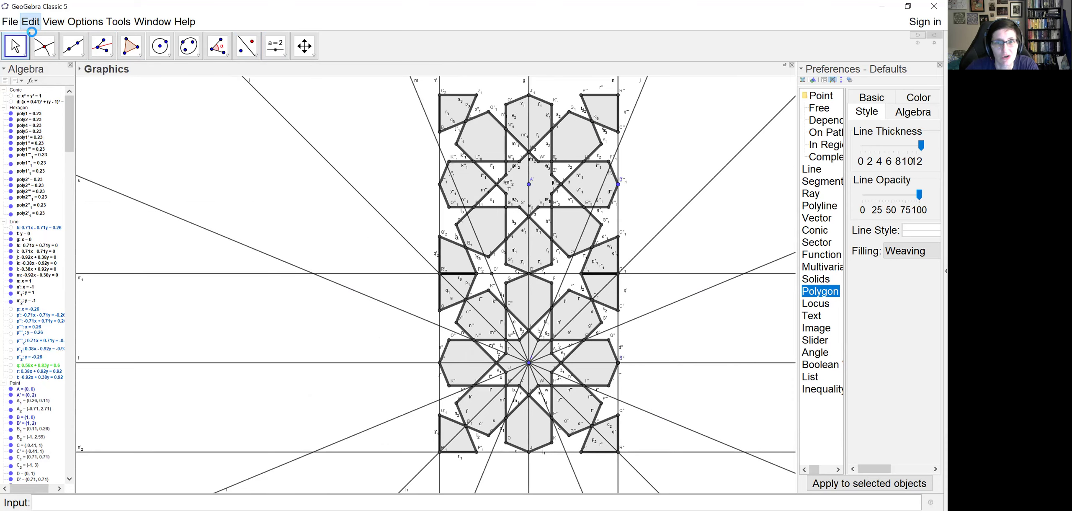
pyautogui.click(37, 22)
pyautogui.click(29, 34)
pyautogui.click(30, 22)
pyautogui.click(33, 36)
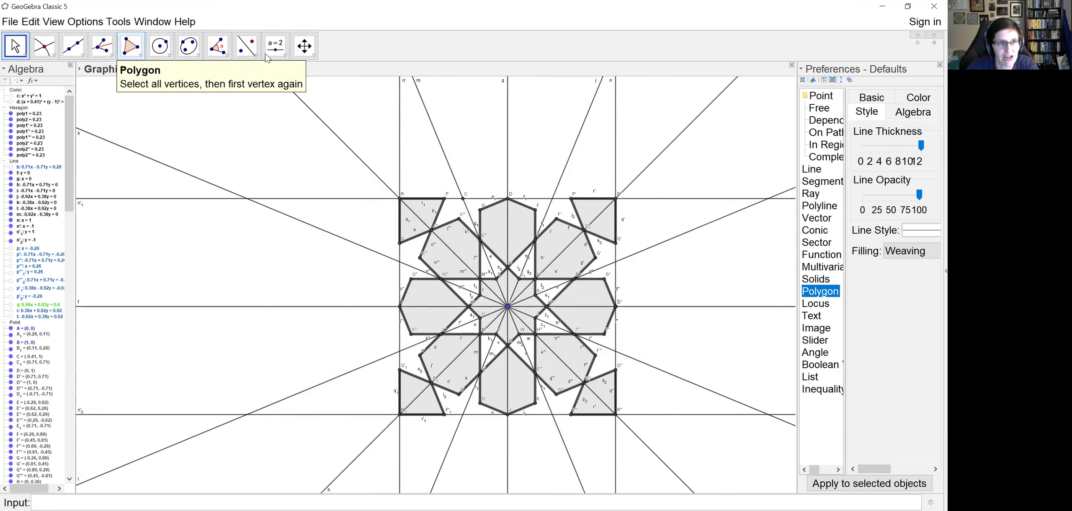
# - Reflect the tile's upper five hexagons, two upper corner kites and central star about the upper horizontal tangent line
pyautogui.click(247, 49)
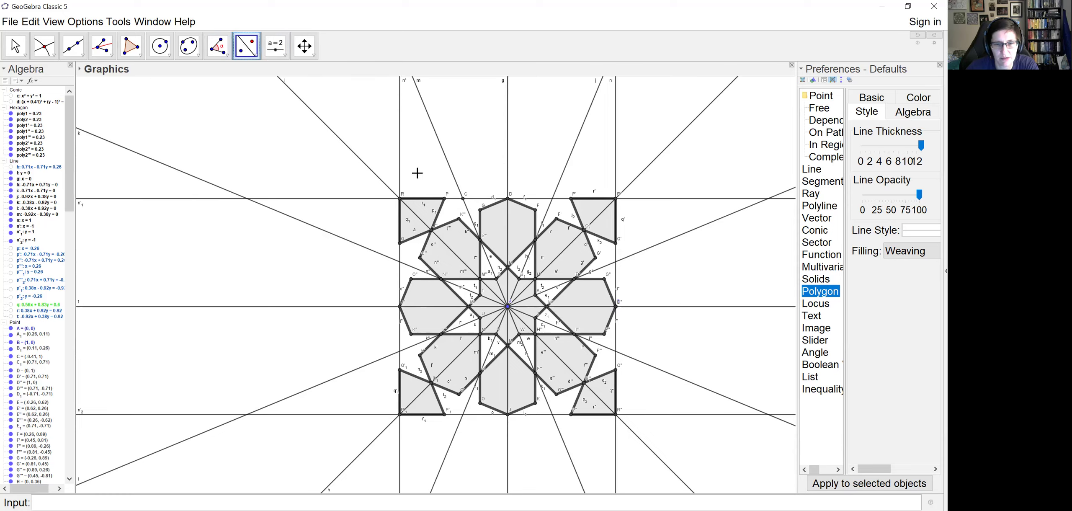
pyautogui.click(450, 295)
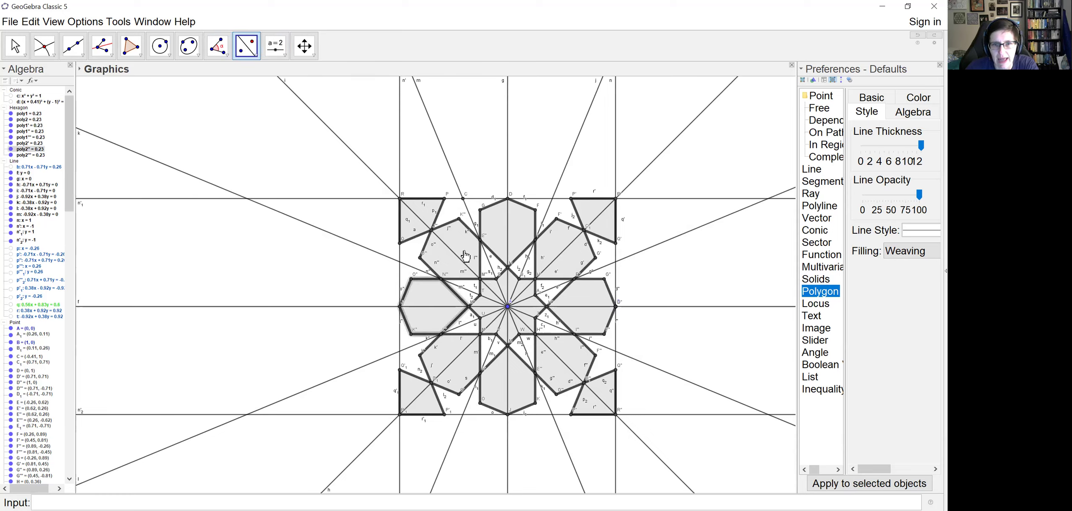
pyautogui.click(448, 264)
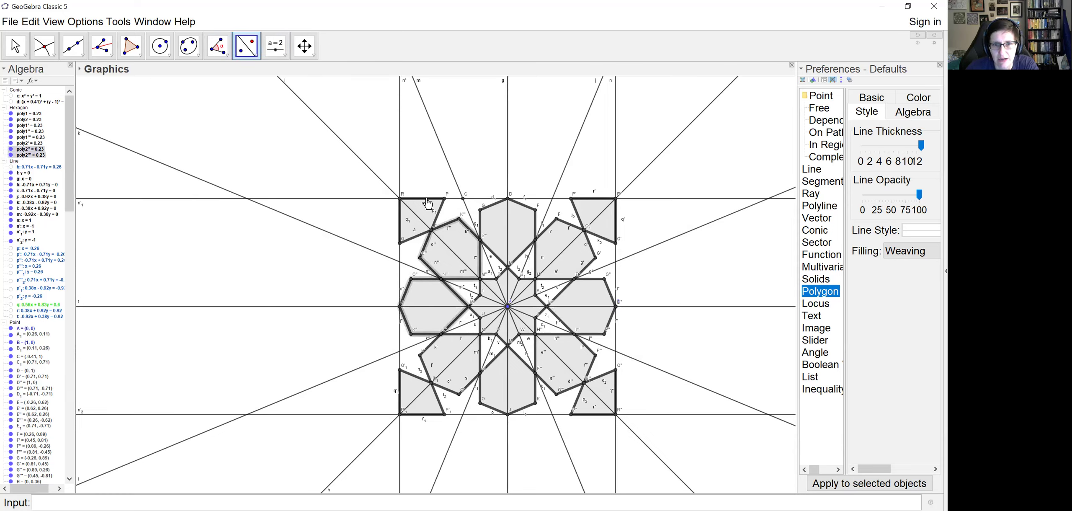
pyautogui.click(502, 221)
pyautogui.click(573, 239)
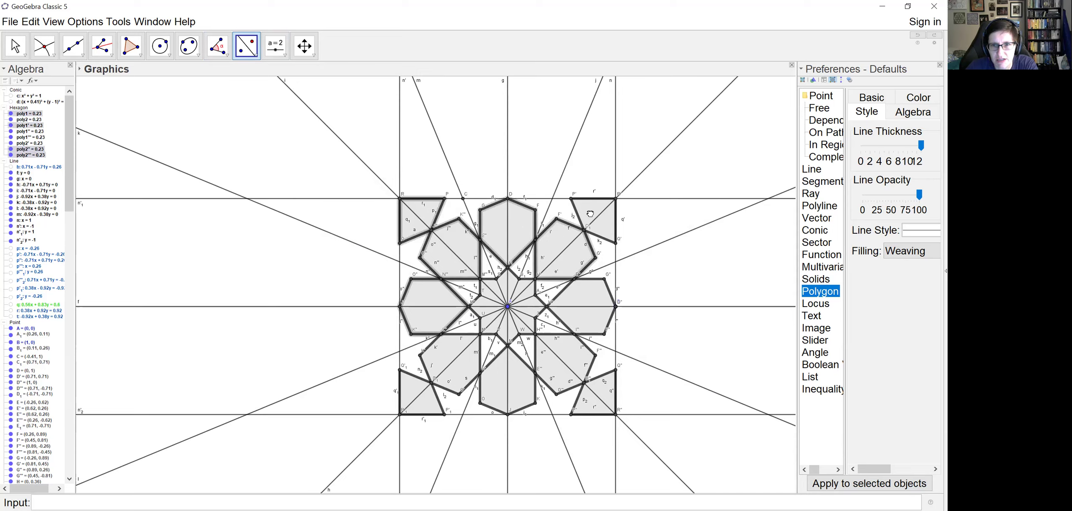
pyautogui.click(583, 298)
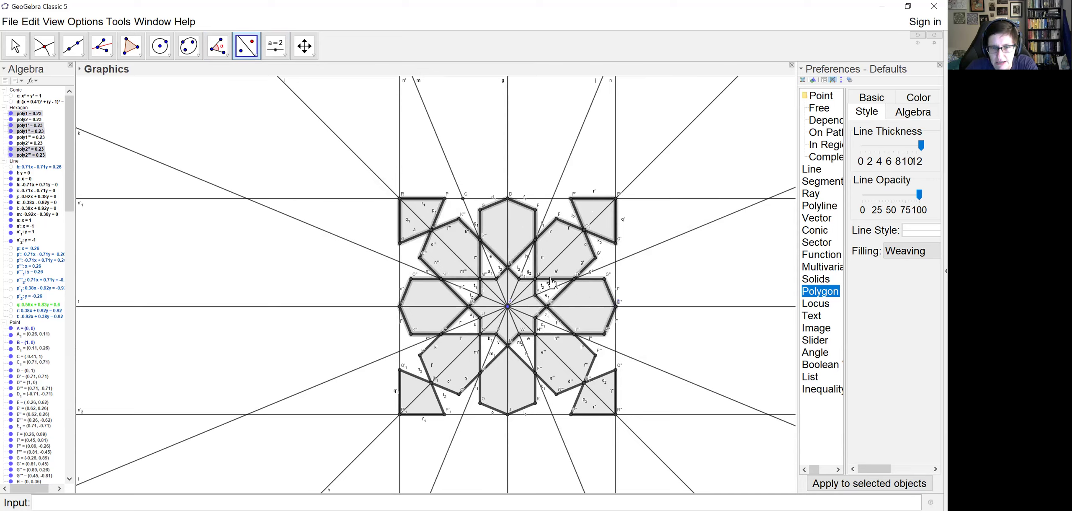
pyautogui.click(325, 199)
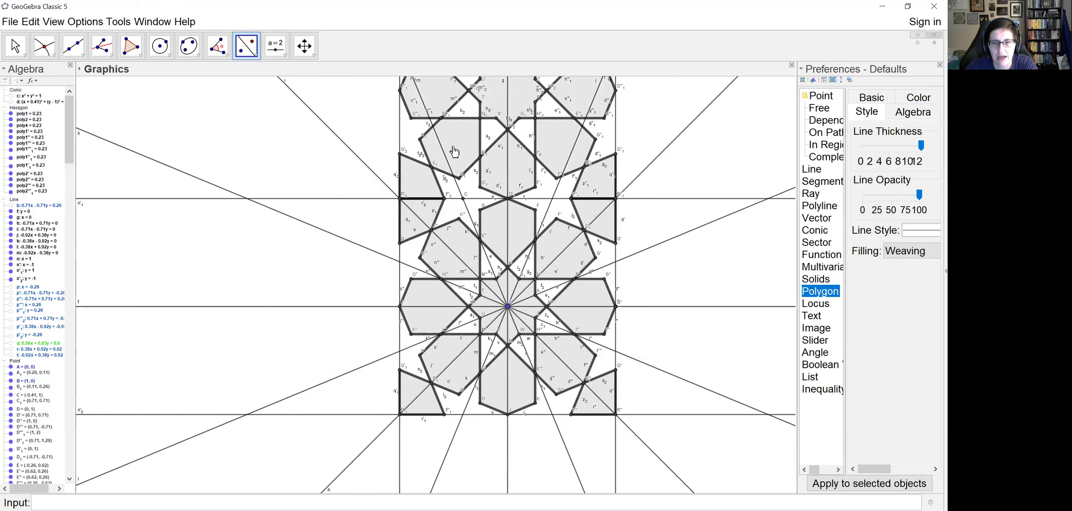
# - Draw a four-sided polygon over the lower half of the left side hexagon in the reflected tile
pyautogui.click(15, 46)
pyautogui.moveTo(306, 158); pyautogui.dragTo(309, 182)
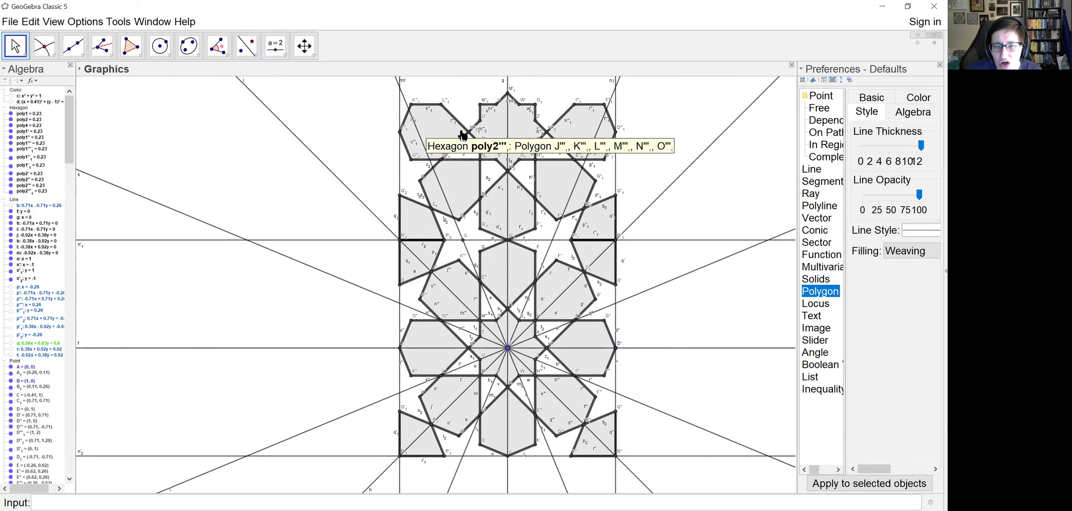
pyautogui.click(131, 46)
pyautogui.click(399, 131)
pyautogui.click(410, 159)
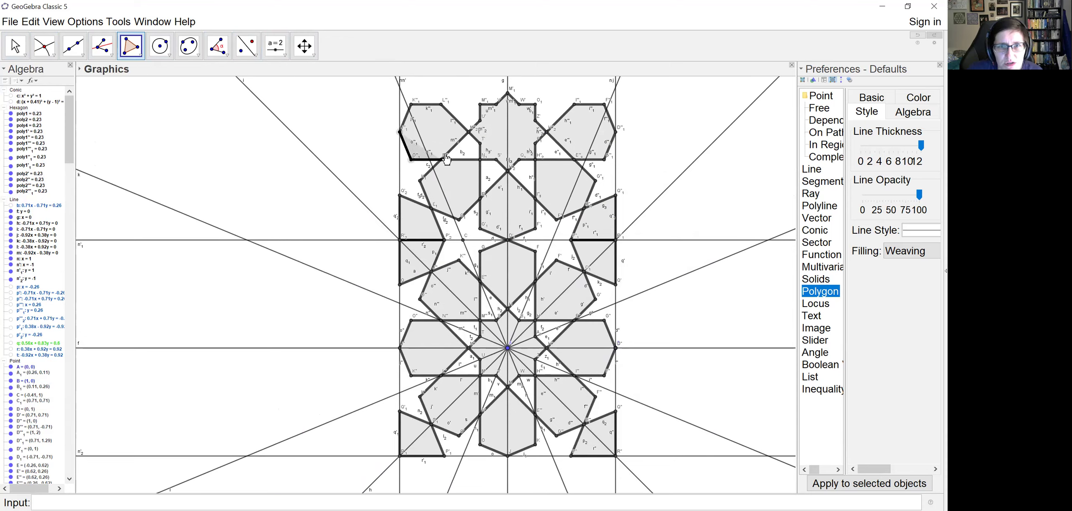
pyautogui.click(444, 159)
pyautogui.click(468, 132)
pyautogui.click(399, 132)
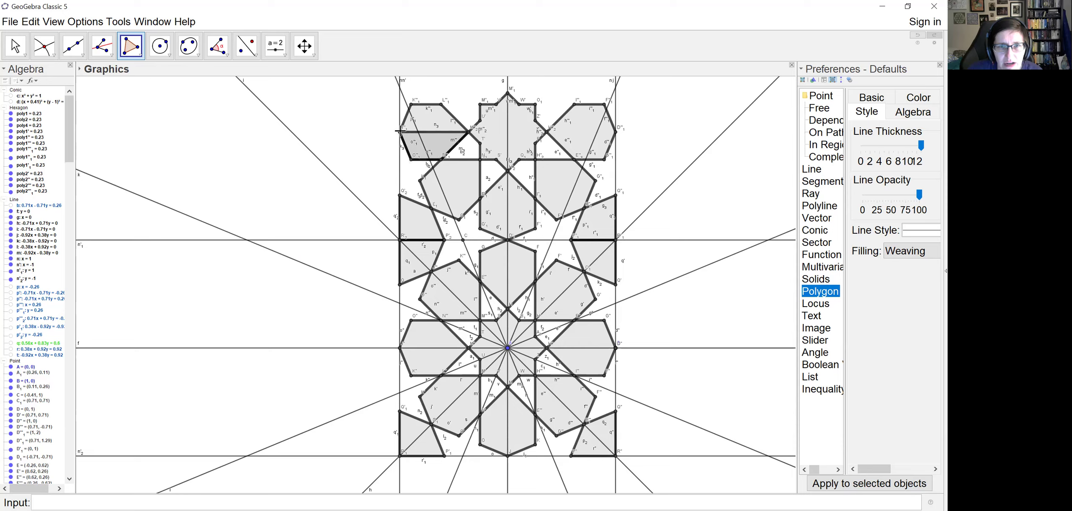
# - Hide the full left side hexagon of the reflected tile, keeping the half-hexagon polygon visible
pyautogui.click(10, 51)
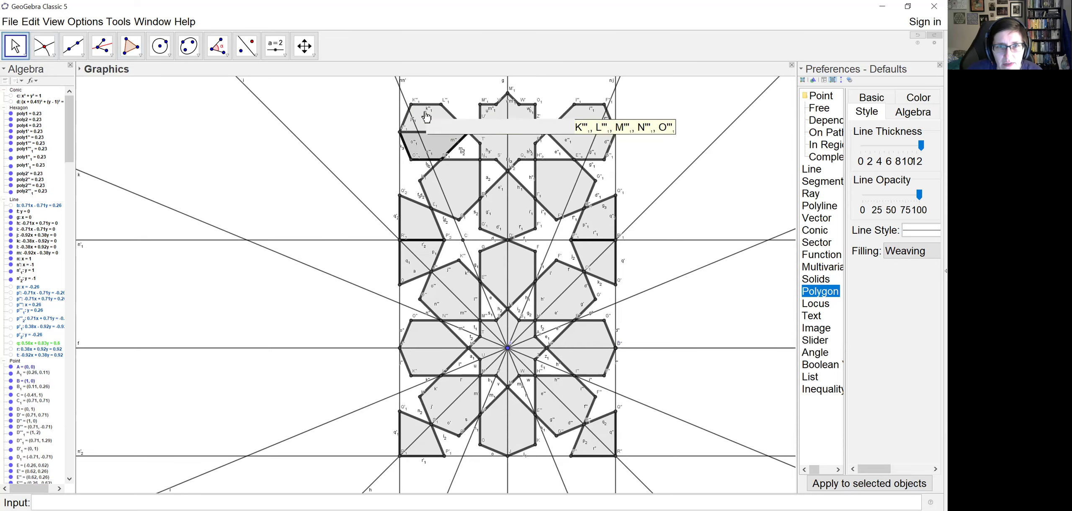
pyautogui.rightClick(426, 122)
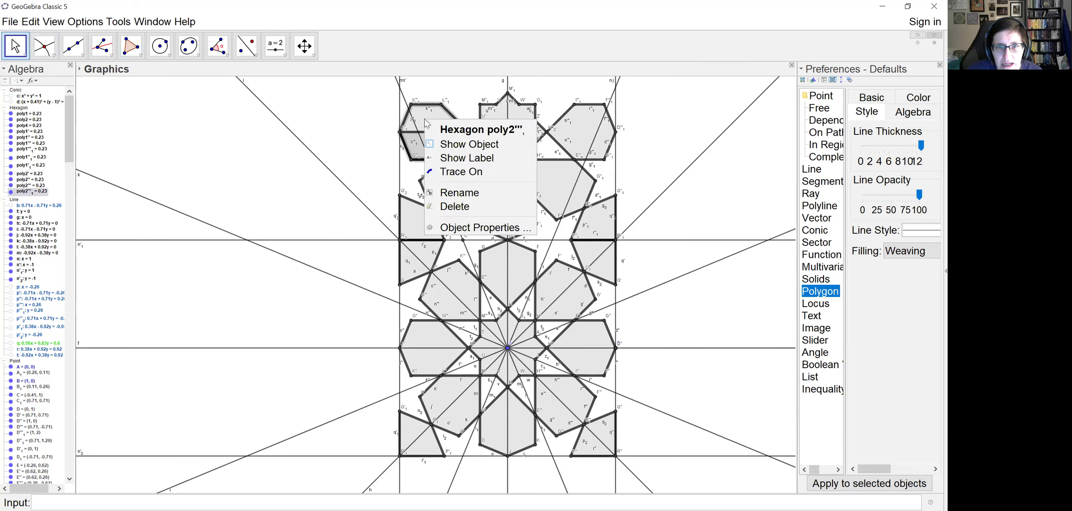
pyautogui.click(459, 149)
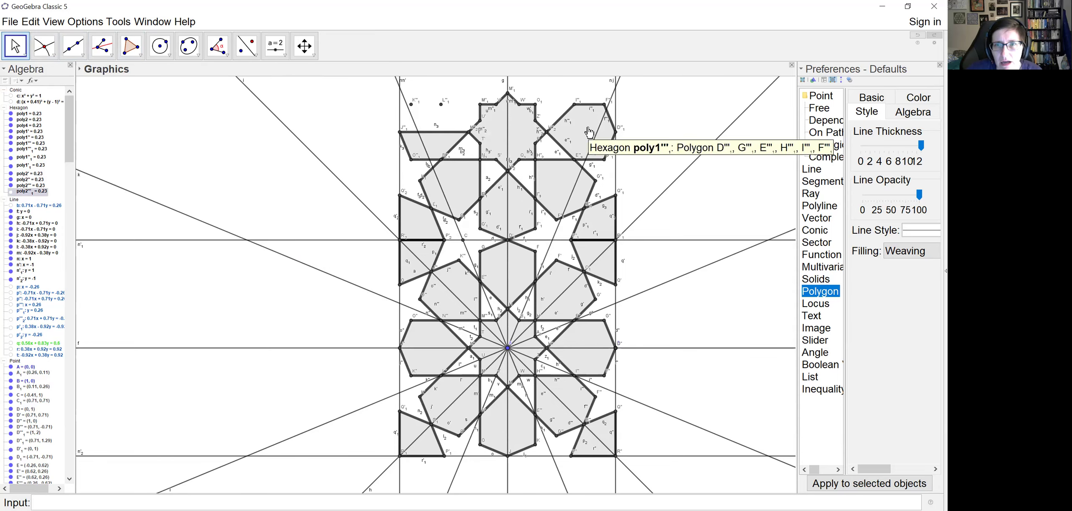
# - Hide the full right side hexagon of the reflected tile and show it again
pyautogui.rightClick(587, 129)
pyautogui.click(618, 154)
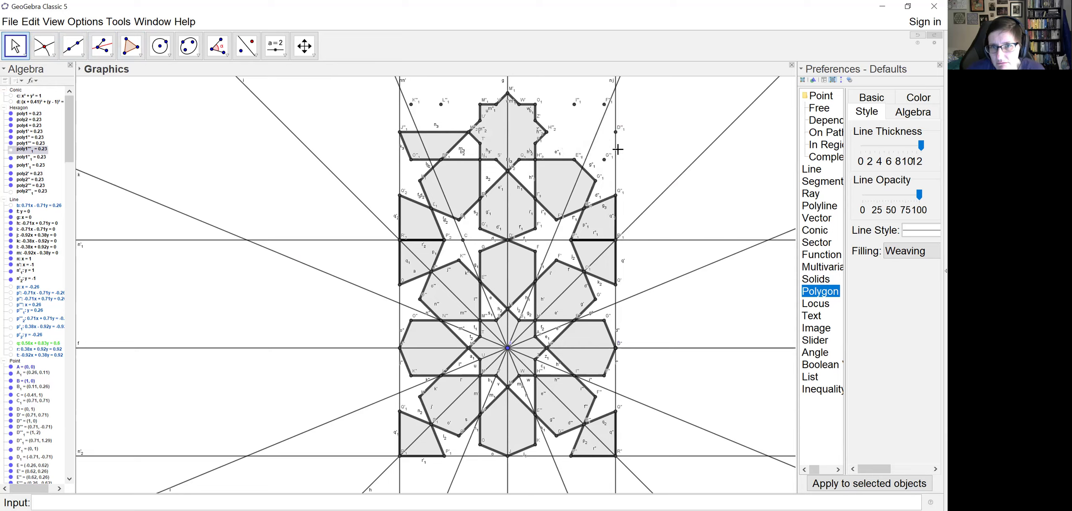
pyautogui.rightClick(574, 131)
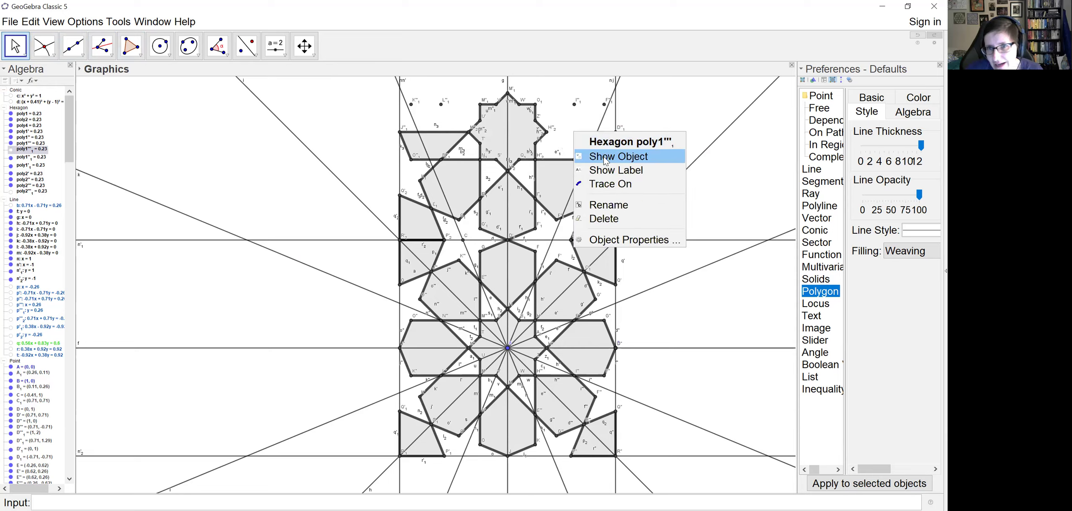
pyautogui.click(606, 159)
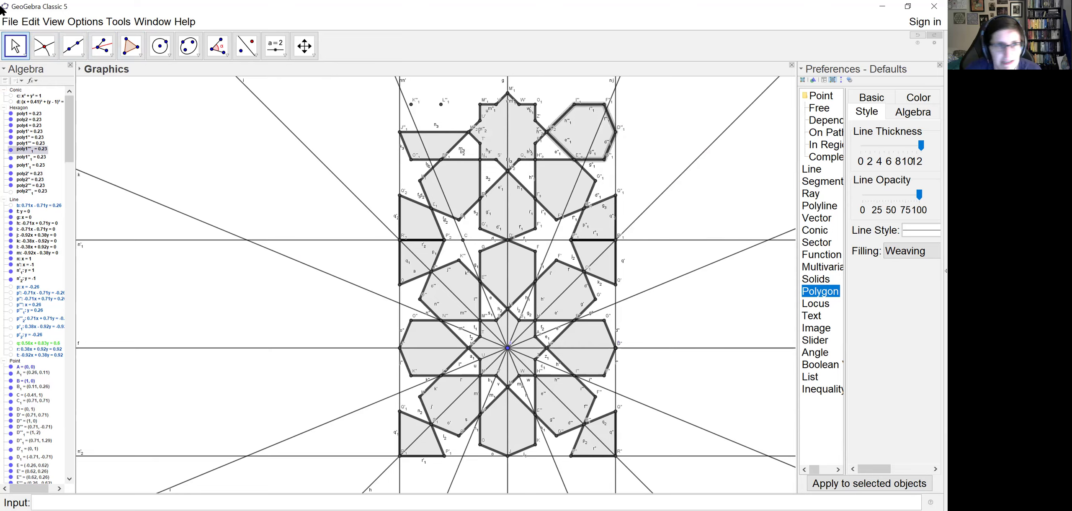
# - Draw a four-sided polygon over the lower half of the reflected tile's right side hexagon and hide the full hexagon
pyautogui.click(131, 45)
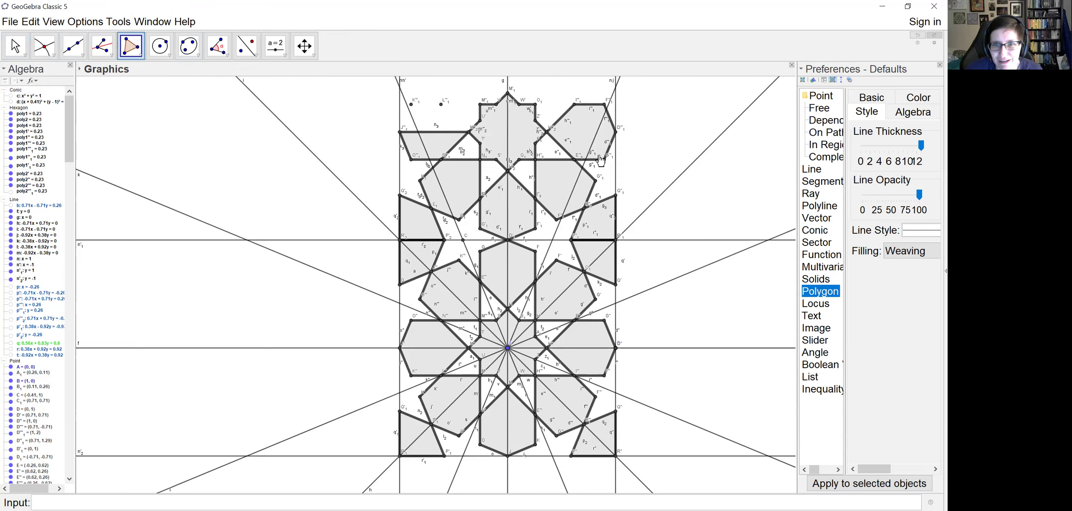
pyautogui.click(547, 133)
pyautogui.click(574, 160)
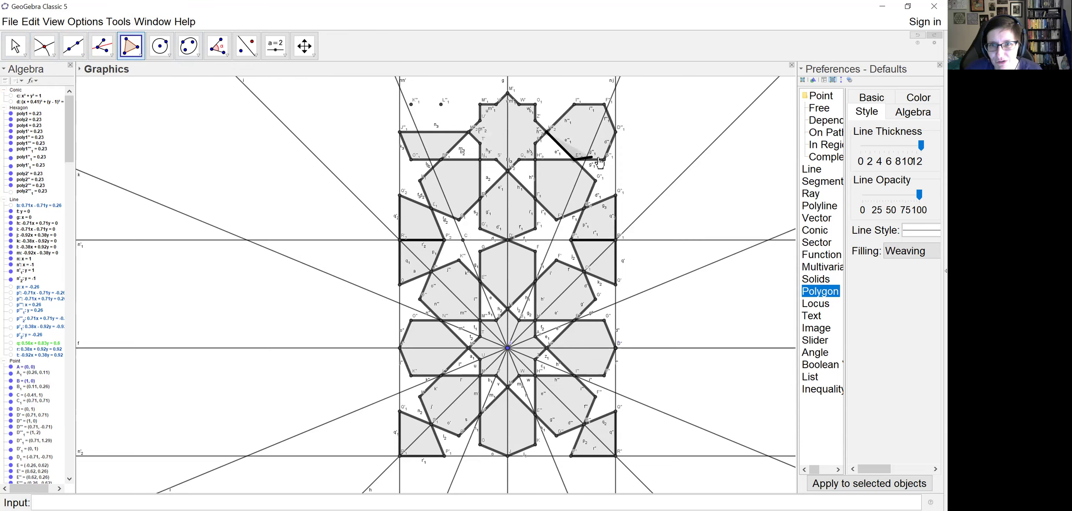
pyautogui.click(605, 159)
pyautogui.click(615, 132)
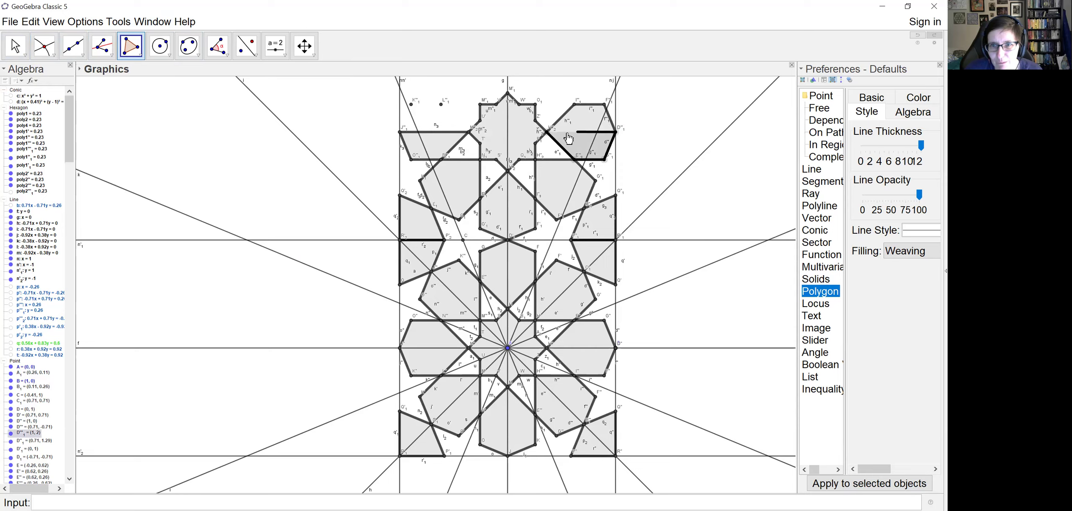
pyautogui.click(547, 133)
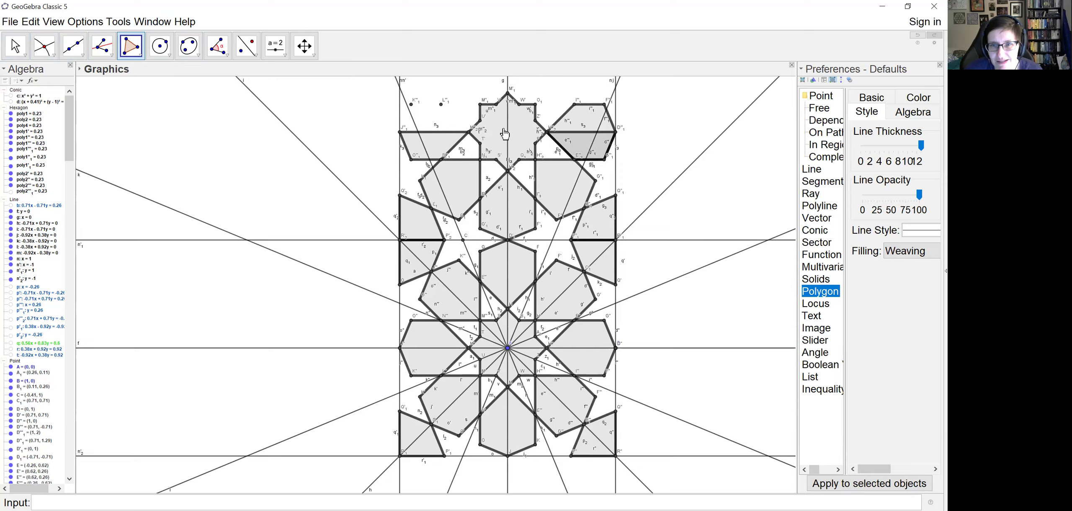
pyautogui.rightClick(588, 115)
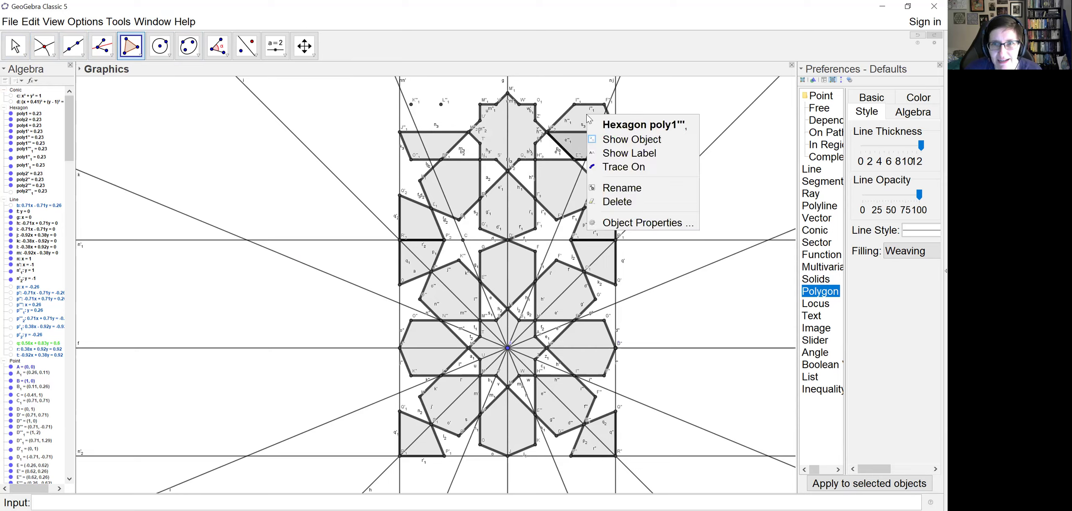
pyautogui.click(614, 144)
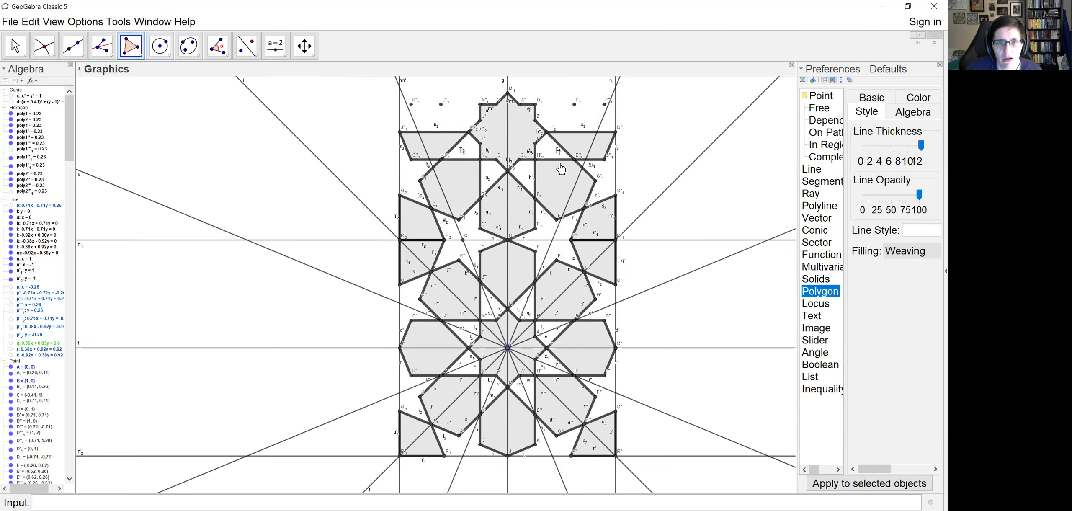
# - Draw a polygon over the lower half of the star at the top of the upper reflected tile
pyautogui.click(479, 143)
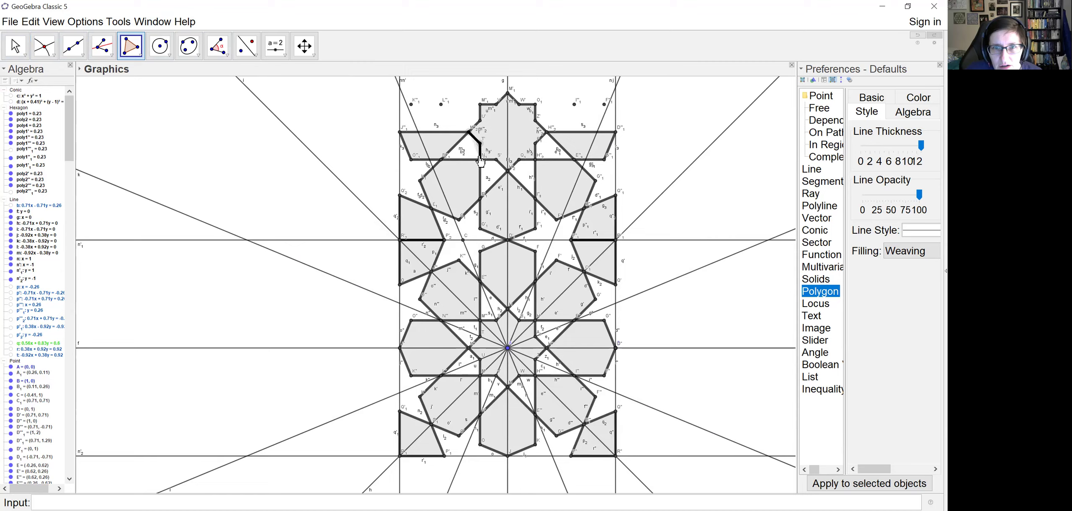
pyautogui.click(482, 159)
pyautogui.click(508, 170)
pyautogui.click(535, 159)
pyautogui.click(536, 144)
pyautogui.click(546, 132)
pyautogui.click(470, 133)
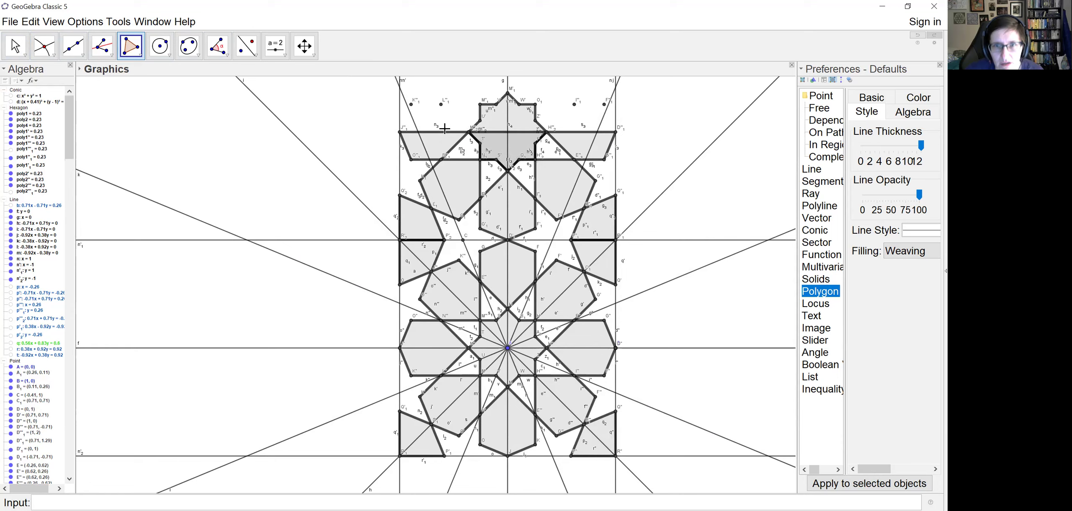
# - Hide the full eight-pointed star poly3' at the top of the upper tile, leaving its half-star polygon
pyautogui.click(13, 47)
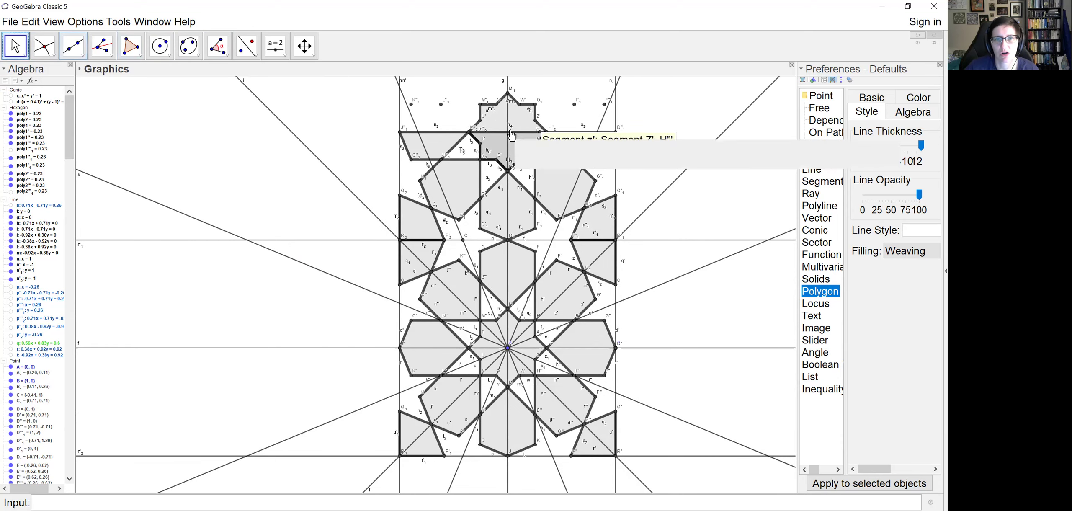
pyautogui.rightClick(501, 123)
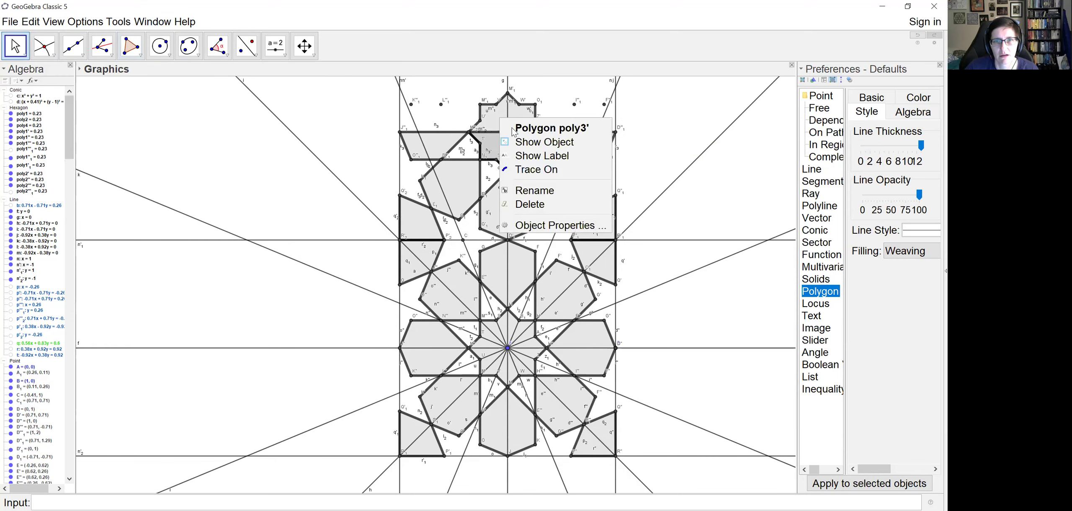
pyautogui.click(538, 142)
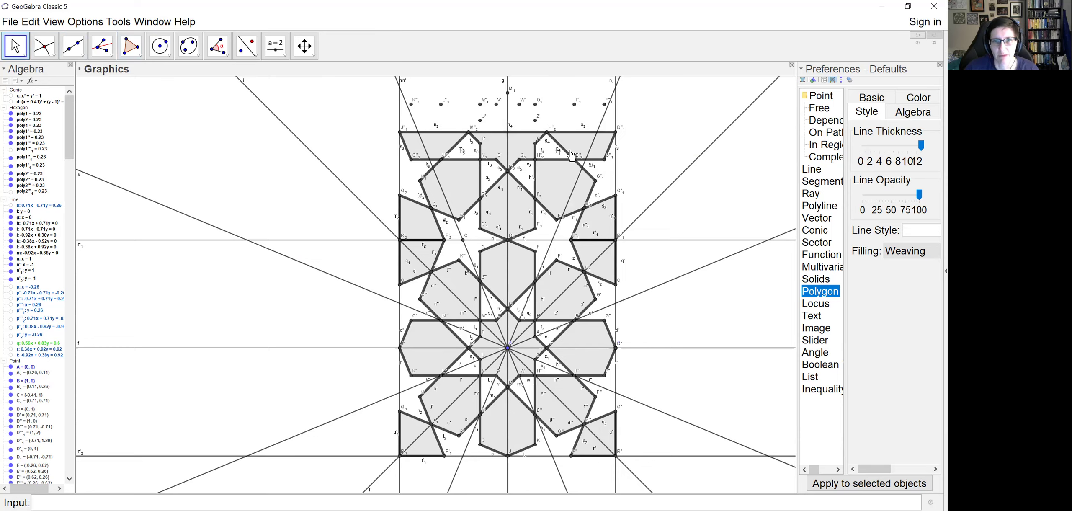
pyautogui.press('Escape')
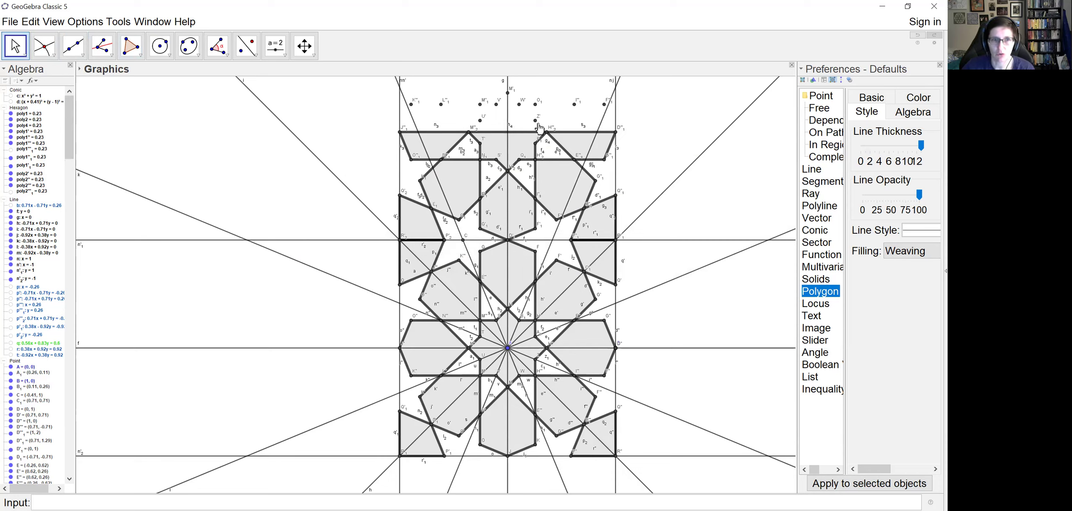
# - Reflect the upper tile's hexagons, half hexagons, half star and corner pieces across the falling diagonal line y = -x to form the left tile
pyautogui.click(15, 46)
pyautogui.click(160, 46)
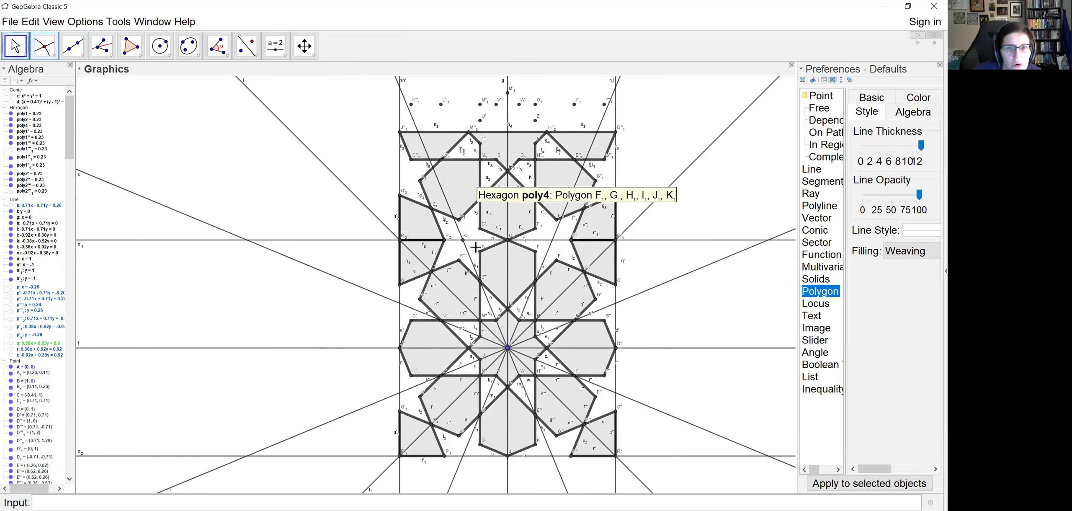
pyautogui.click(249, 48)
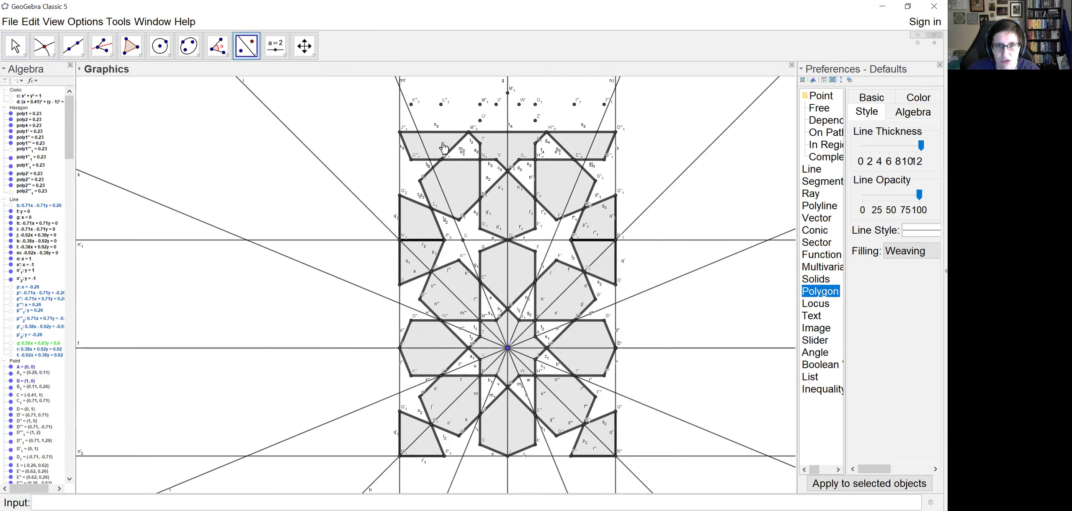
pyautogui.click(459, 187)
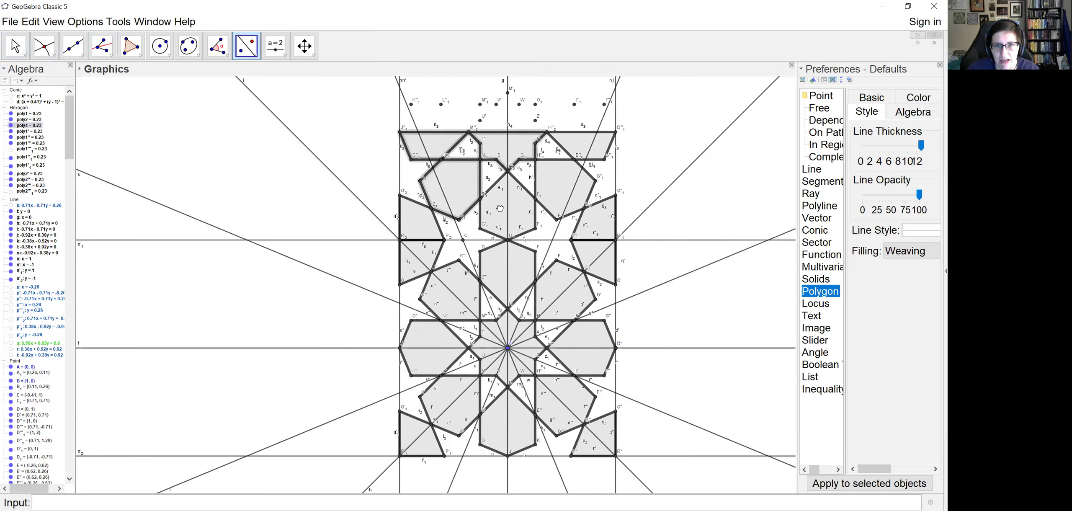
pyautogui.click(520, 197)
pyautogui.click(555, 175)
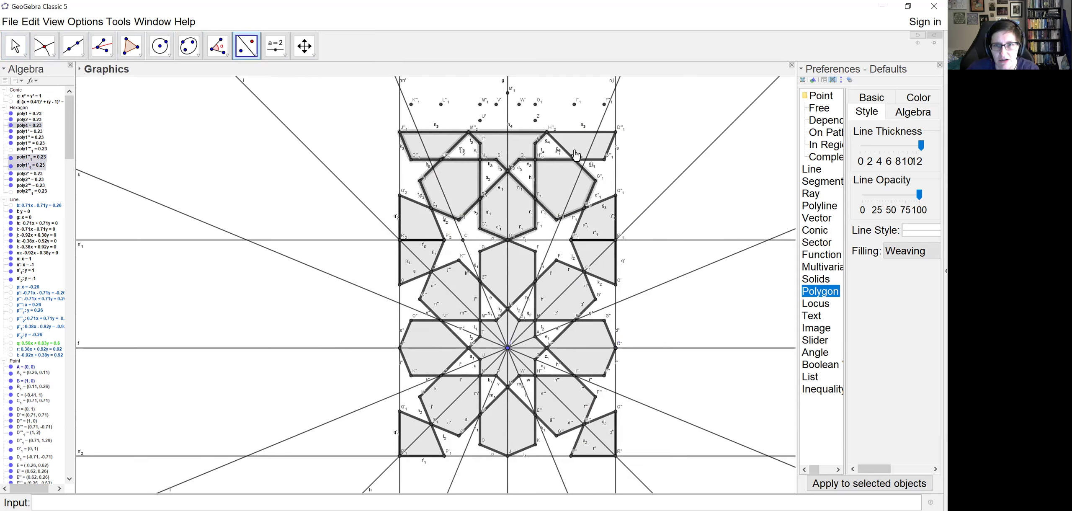
pyautogui.click(420, 225)
pyautogui.click(601, 229)
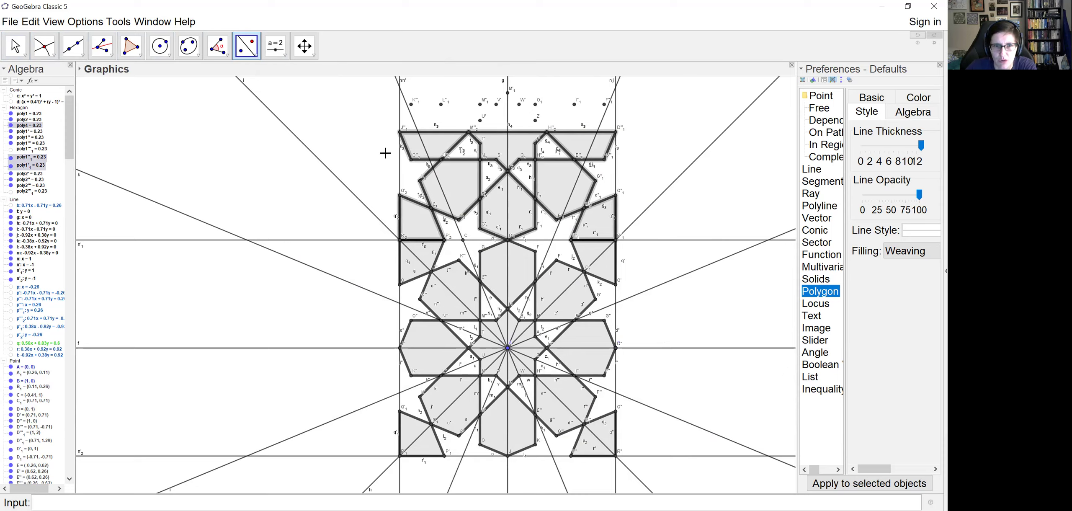
pyautogui.click(344, 185)
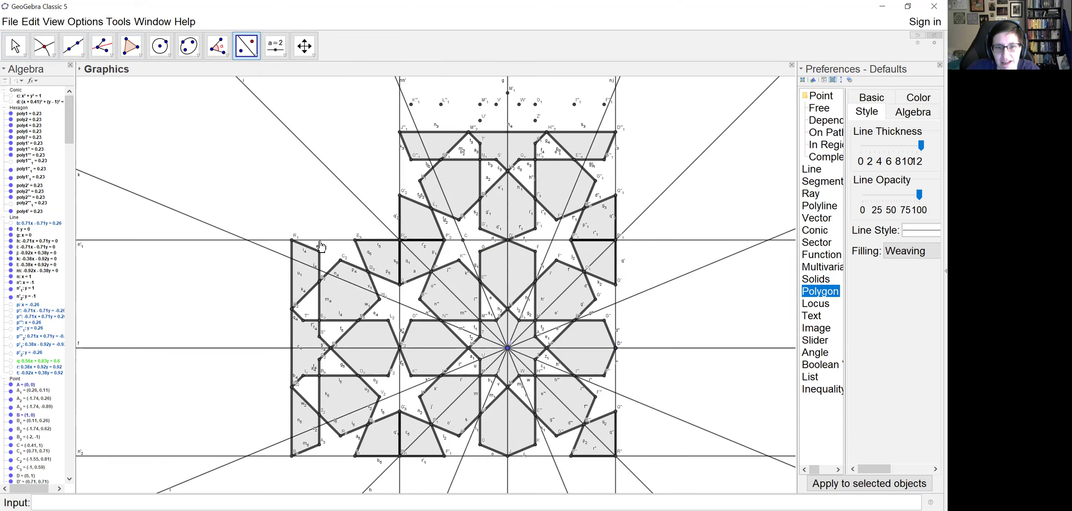
# - Reflect the pieces of the upper and left tiles across the rising diagonal line y = x to form the right and lower tiles
pyautogui.scroll(-2, 446, 310)
pyautogui.click(434, 186)
pyautogui.click(447, 211)
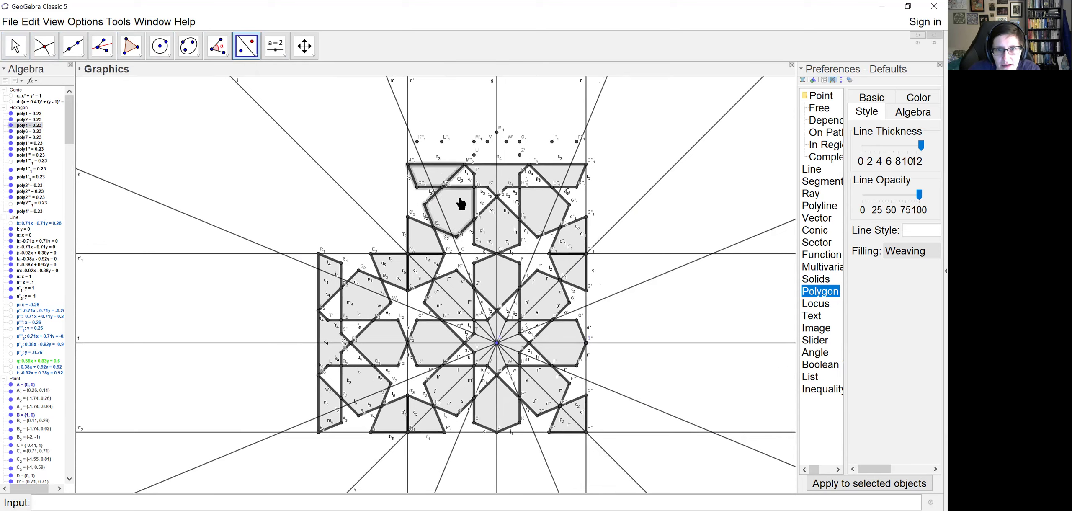
pyautogui.click(542, 212)
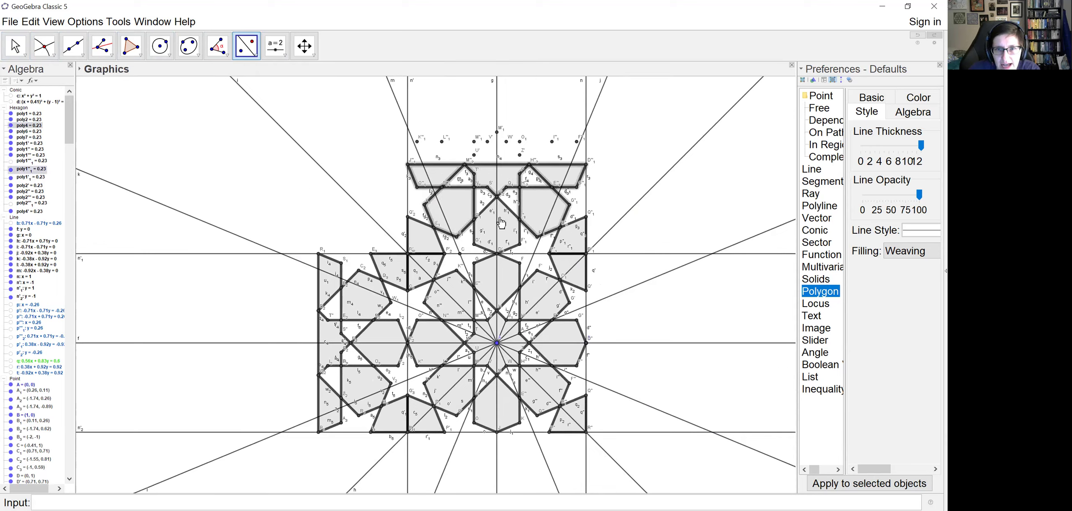
pyautogui.click(509, 230)
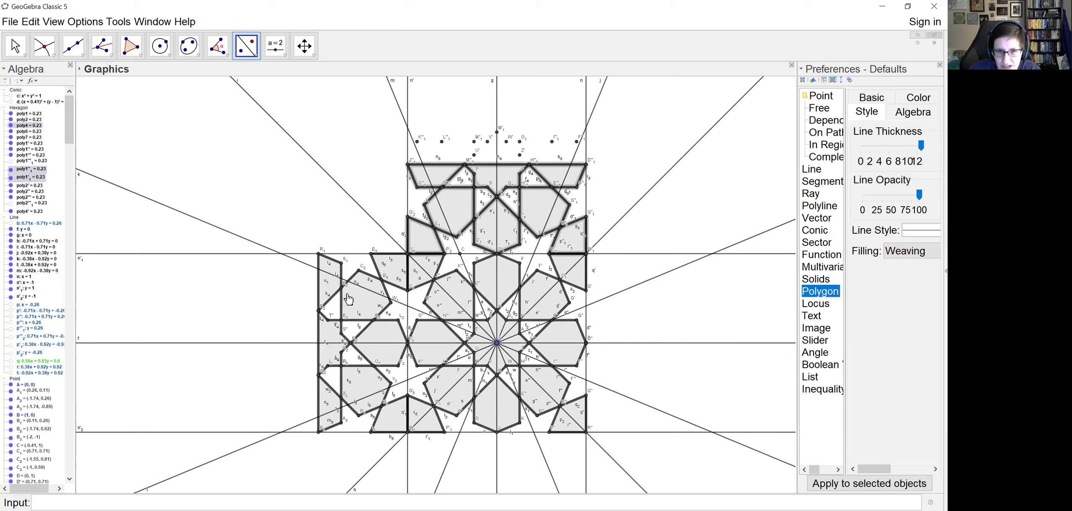
pyautogui.click(395, 272)
pyautogui.click(361, 304)
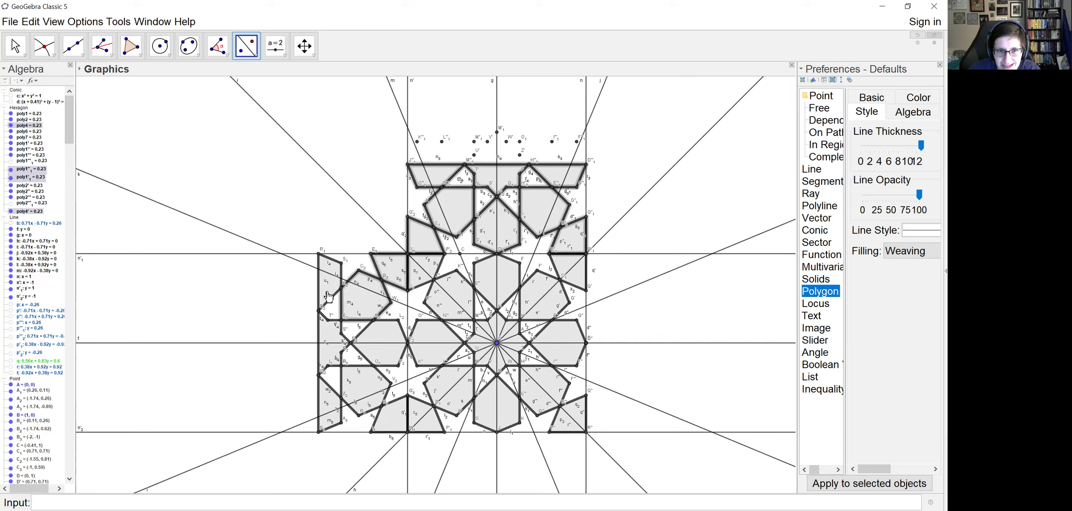
pyautogui.click(334, 289)
pyautogui.keyDown('ctrl'); pyautogui.click(369, 339); pyautogui.keyUp('ctrl')
pyautogui.keyDown('ctrl'); pyautogui.click(345, 398); pyautogui.keyUp('ctrl')
pyautogui.keyDown('ctrl'); pyautogui.click(331, 396); pyautogui.keyUp('ctrl')
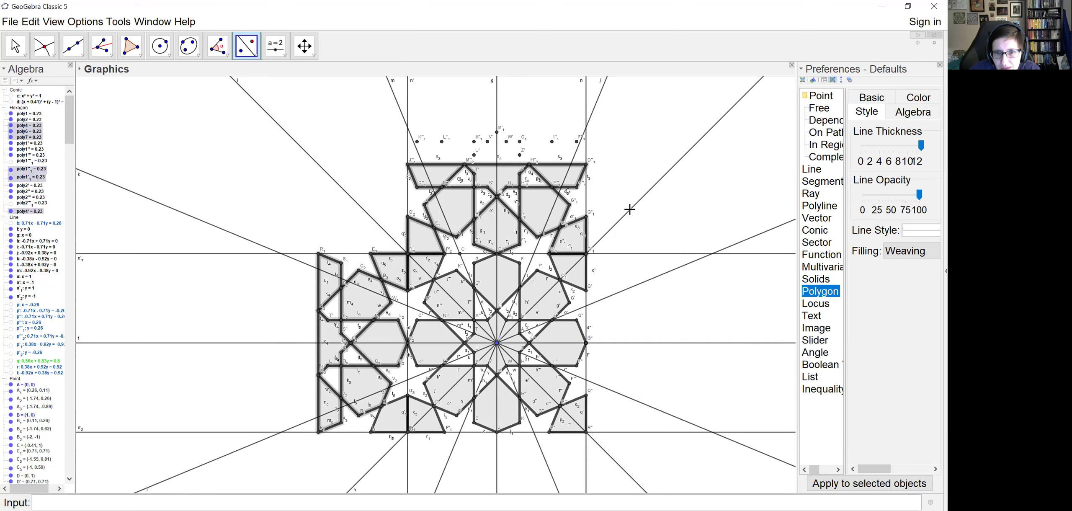
pyautogui.click(630, 208)
pyautogui.press('Escape')
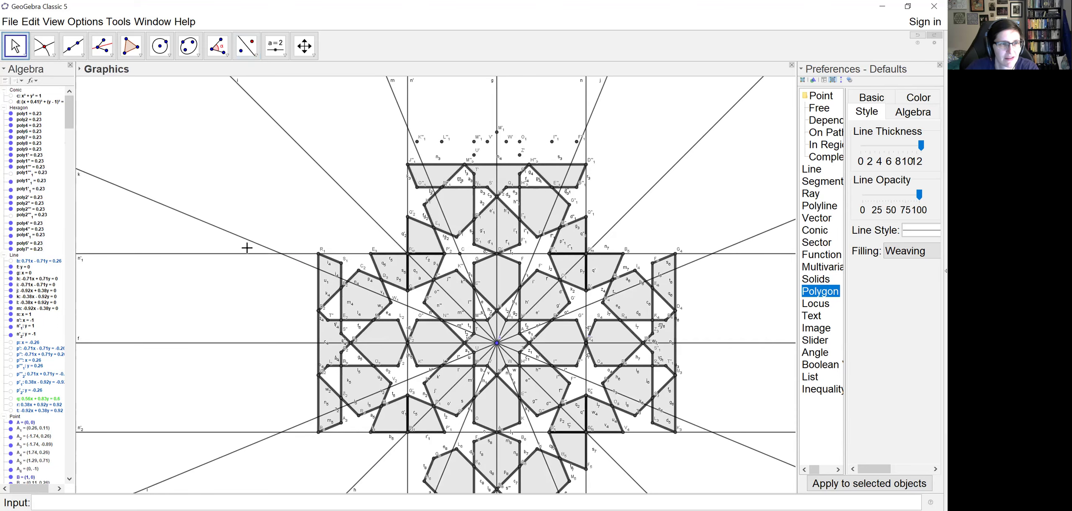
# - Reflect the upper tile's left-hand hexagons, corner piece, middle hexagon and half star across the vertical line x = -1
pyautogui.moveTo(278, 213); pyautogui.dragTo(259, 149)
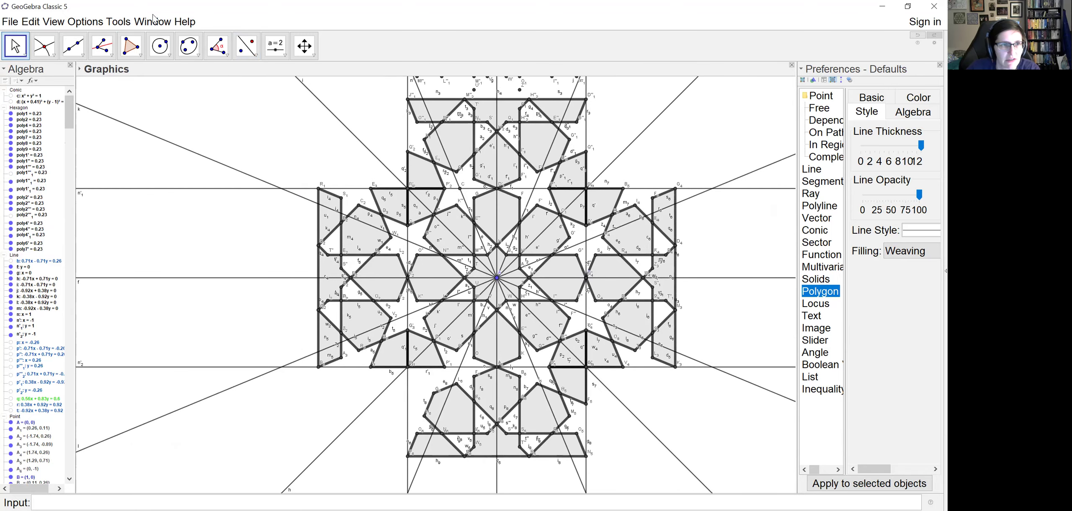
pyautogui.click(246, 46)
pyautogui.click(436, 113)
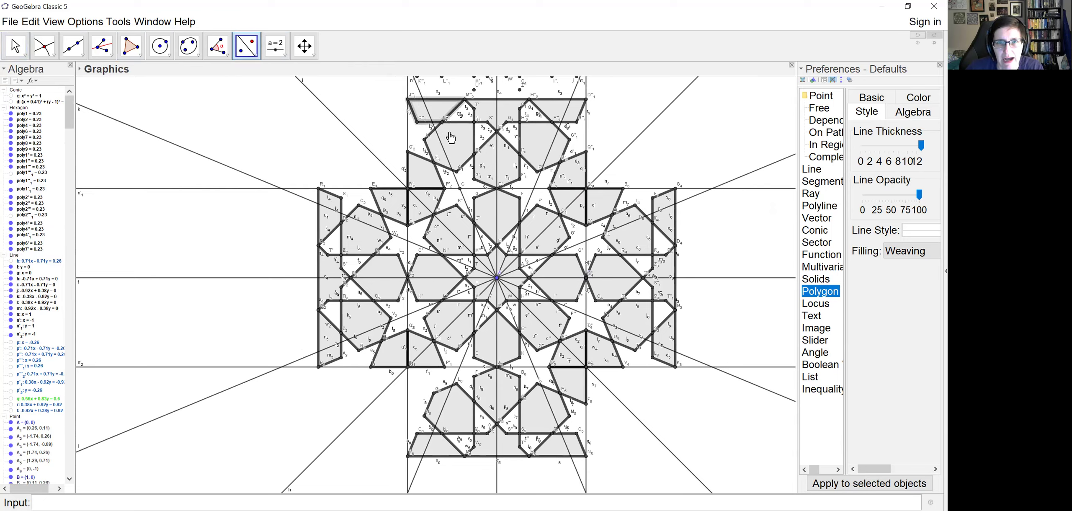
pyautogui.click(455, 147)
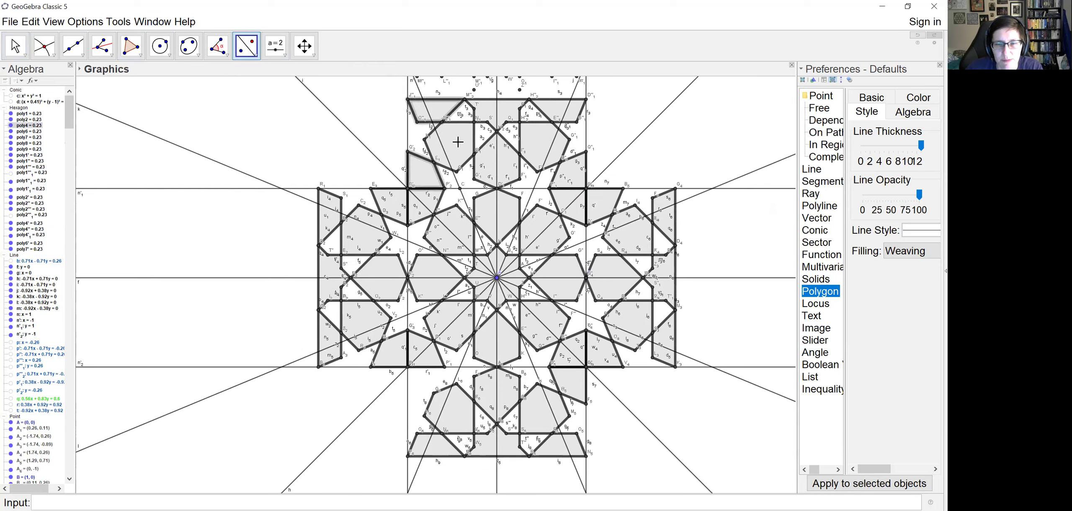
pyautogui.click(491, 163)
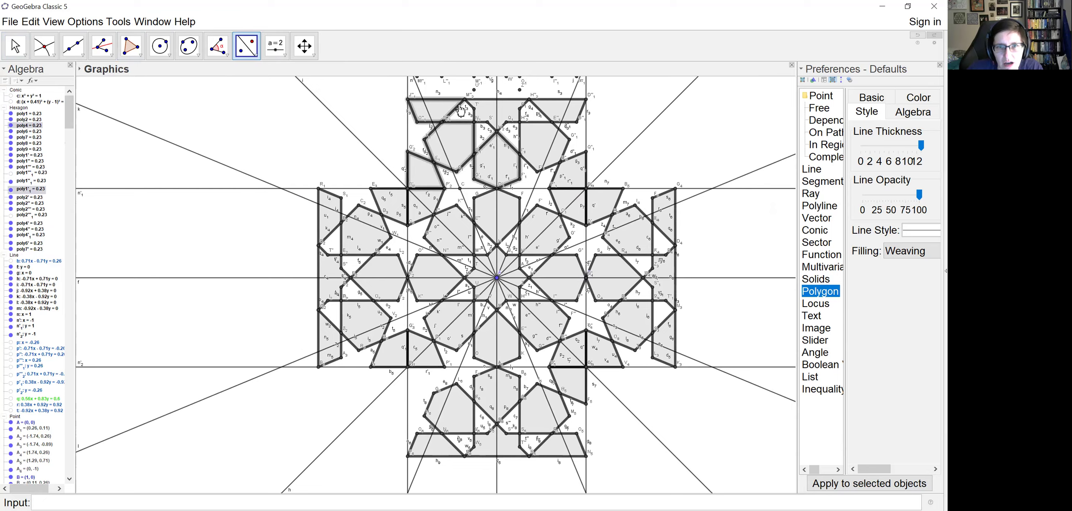
pyautogui.click(487, 107)
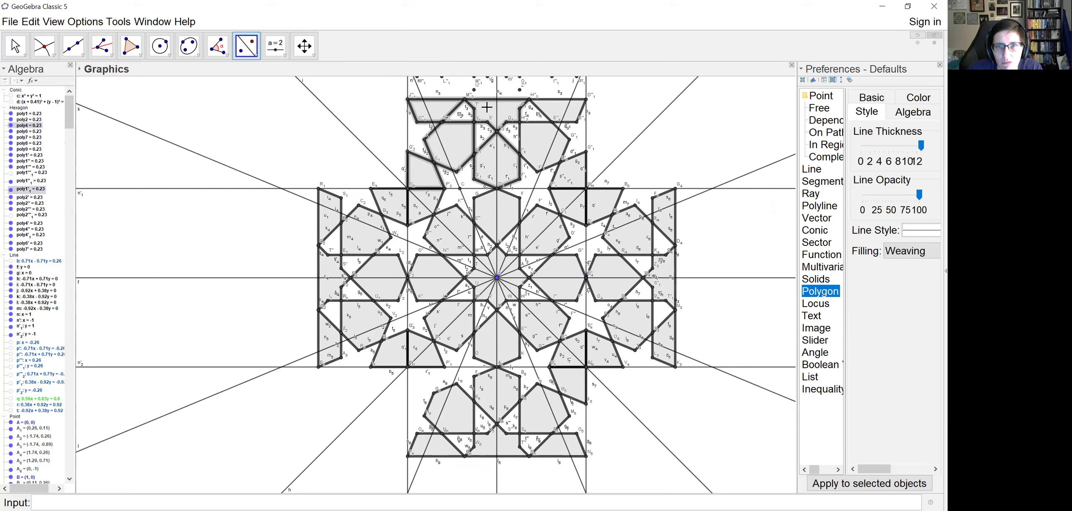
pyautogui.click(407, 90)
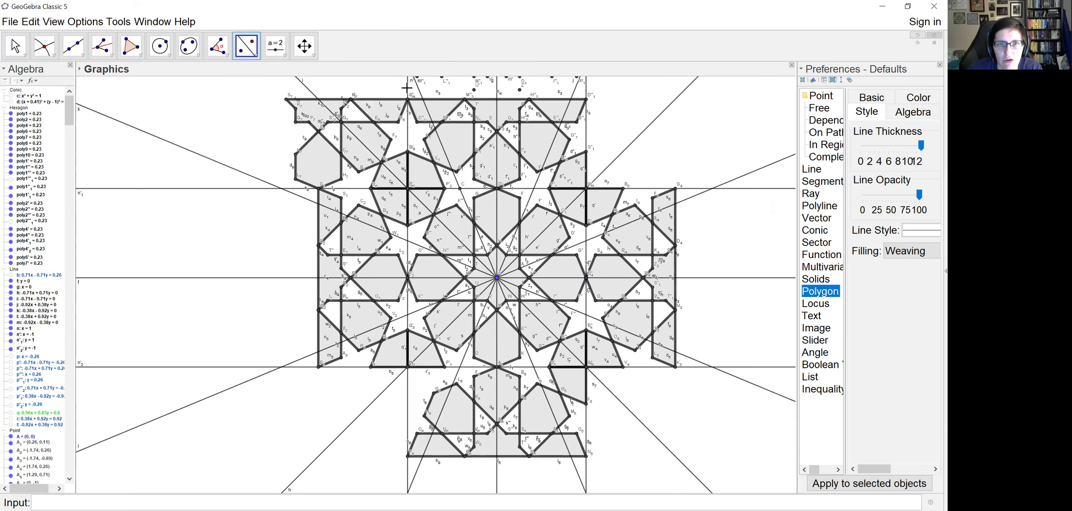
# - Delete the overhanging hexagon of the upper-left tile and replace it by reflecting the half hexagon below across the line y = 1
pyautogui.click(317, 159)
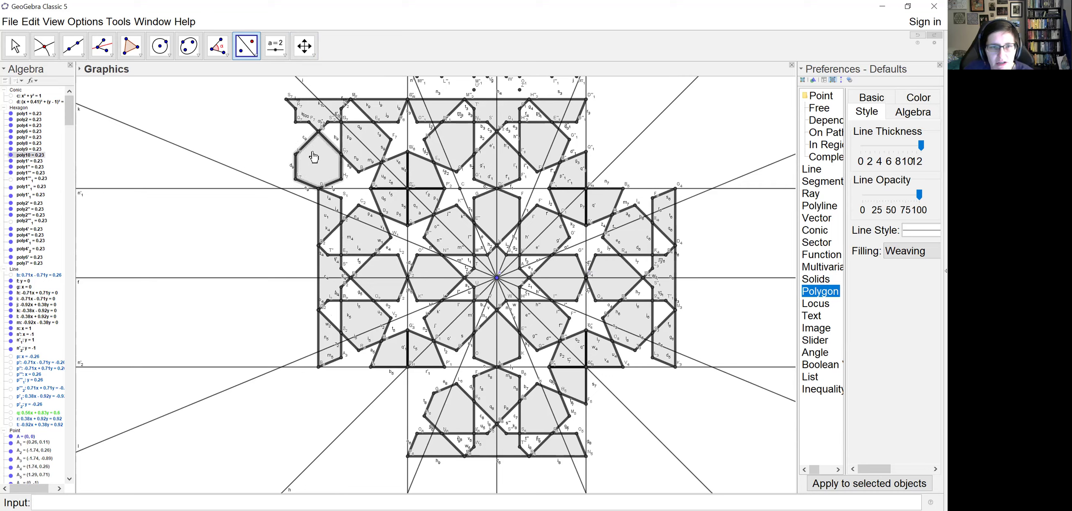
pyautogui.press('Delete')
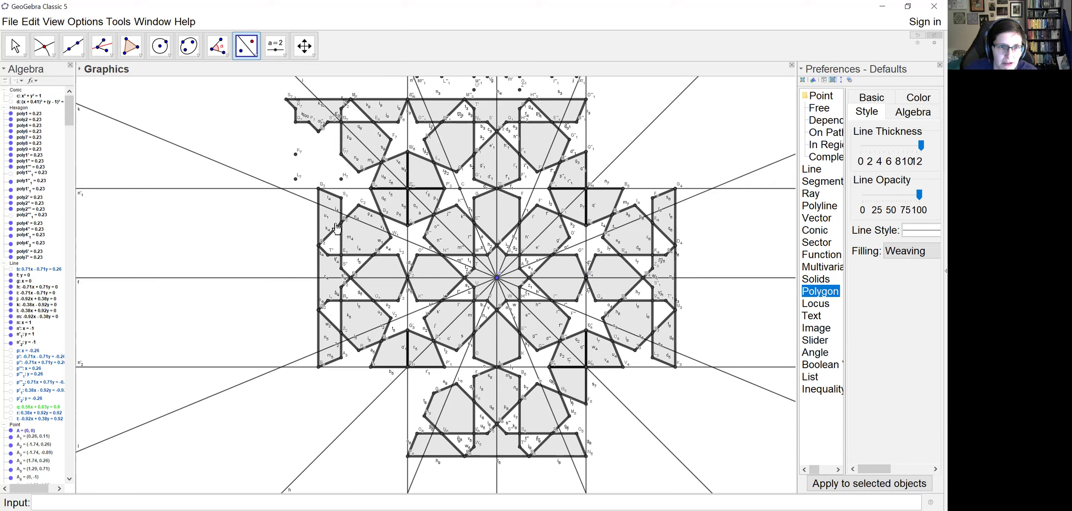
pyautogui.click(331, 222)
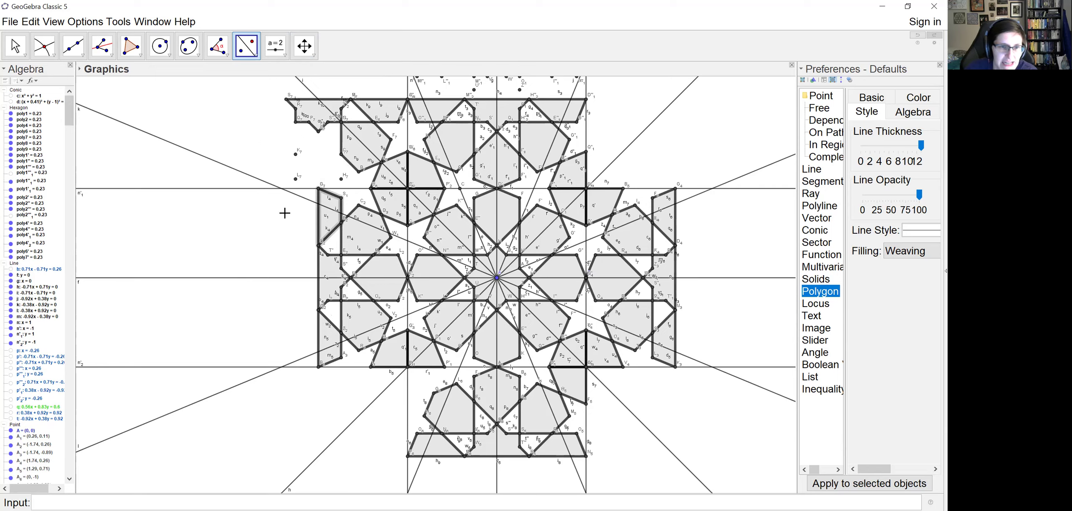
pyautogui.click(257, 193)
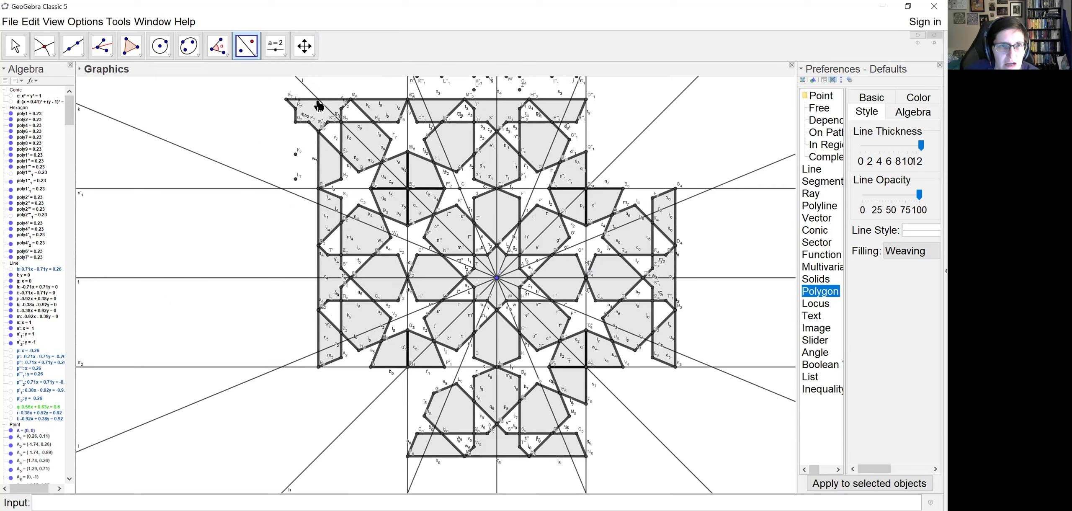
# - Mark the intersection of the falling diagonal line with the upper edge of the overhanging half star in the upper-left tile
pyautogui.scroll(5, 303, 91)
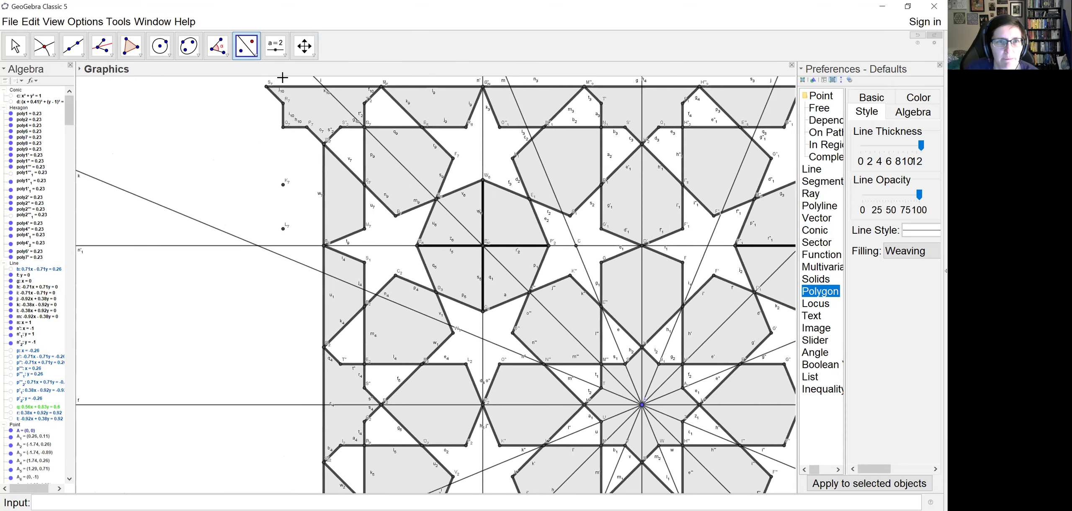
pyautogui.click(15, 46)
pyautogui.moveTo(258, 116); pyautogui.dragTo(268, 178)
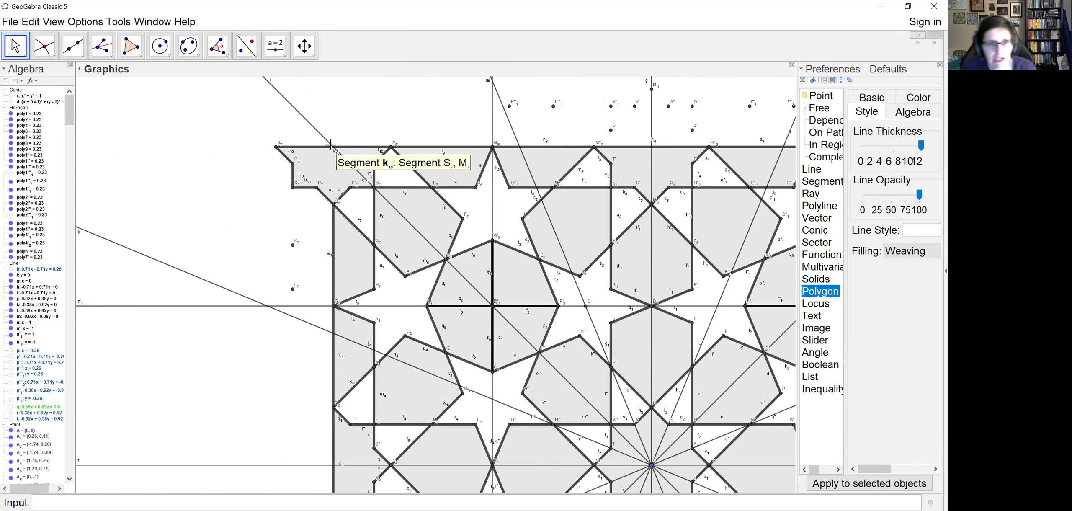
pyautogui.click(49, 47)
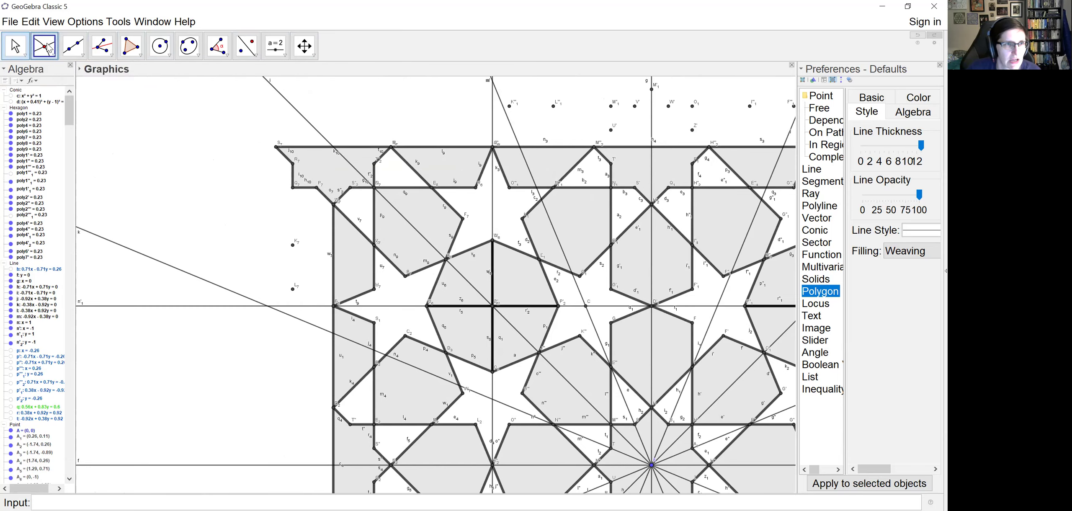
pyautogui.click(335, 147)
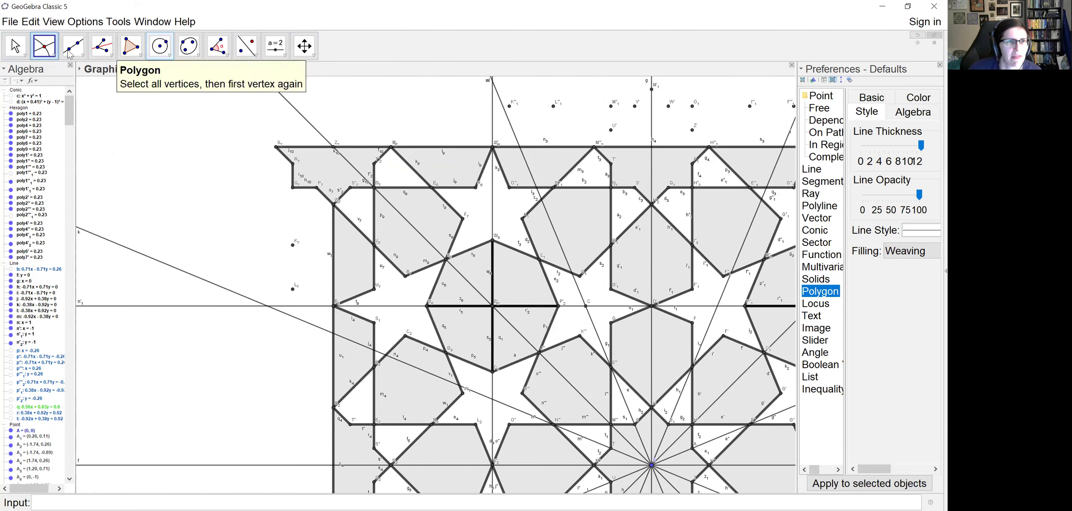
# - Draw a six-sided polygon over the inner half of the corner half star, starting from the new intersection point
pyautogui.click(131, 46)
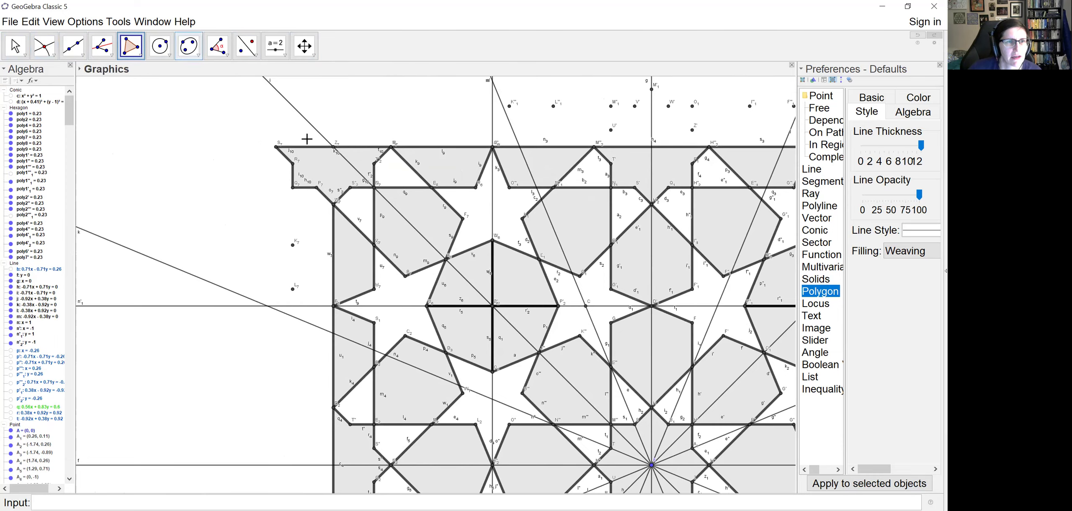
pyautogui.click(334, 147)
pyautogui.click(333, 204)
pyautogui.click(350, 187)
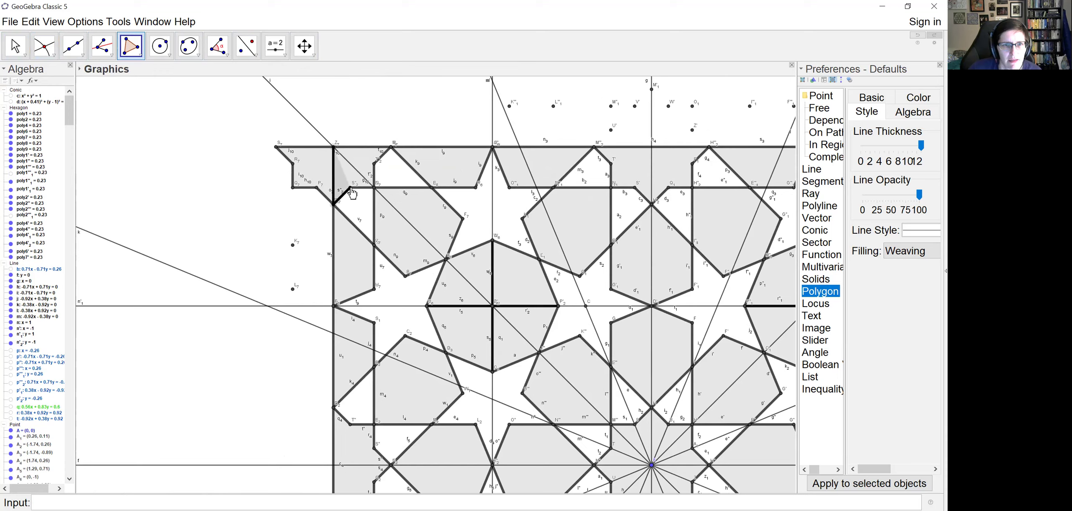
pyautogui.click(374, 187)
pyautogui.click(376, 160)
pyautogui.click(390, 147)
pyautogui.click(334, 147)
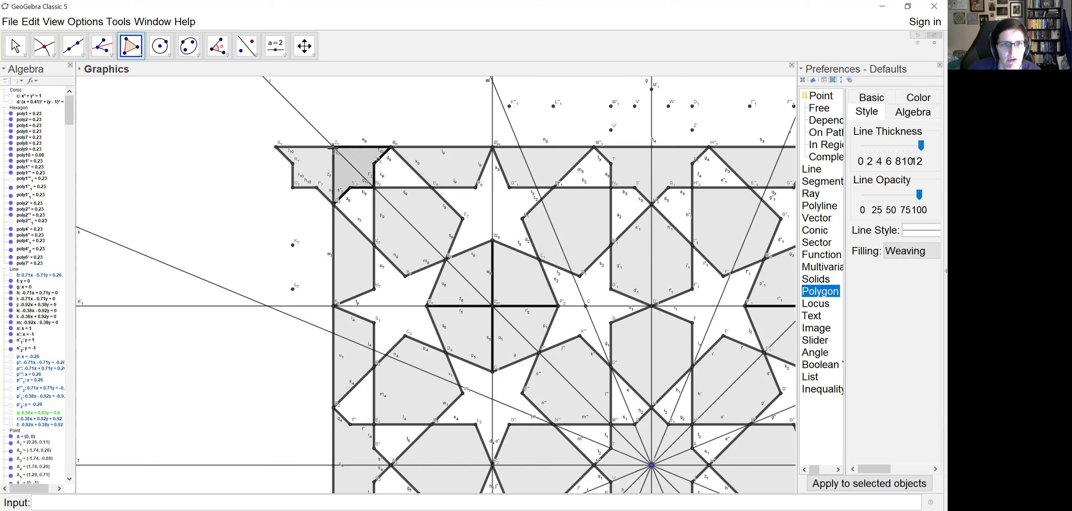
# - Hide the overhanging half star at the upper-left tile's outer corner
pyautogui.click(15, 46)
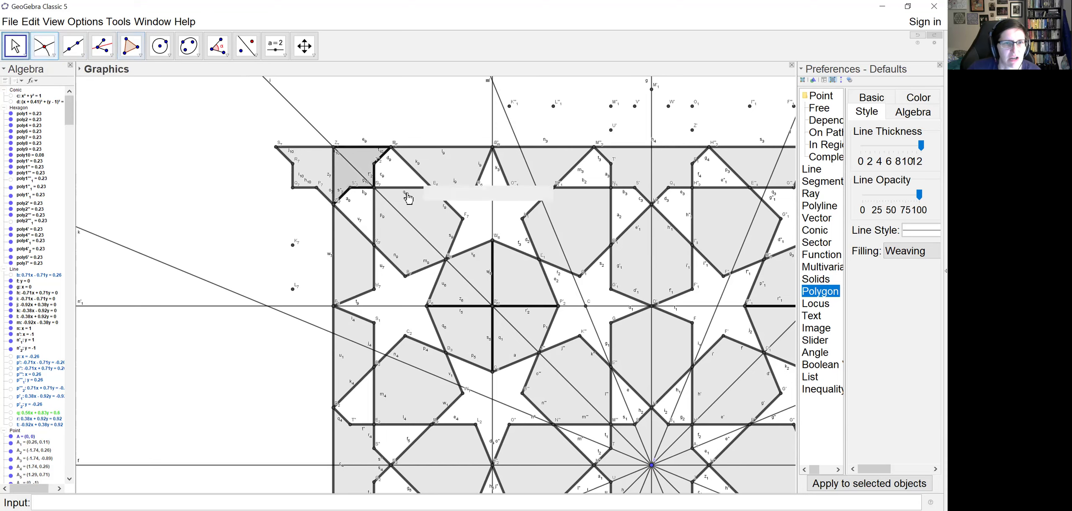
pyautogui.rightClick(310, 157)
pyautogui.click(333, 176)
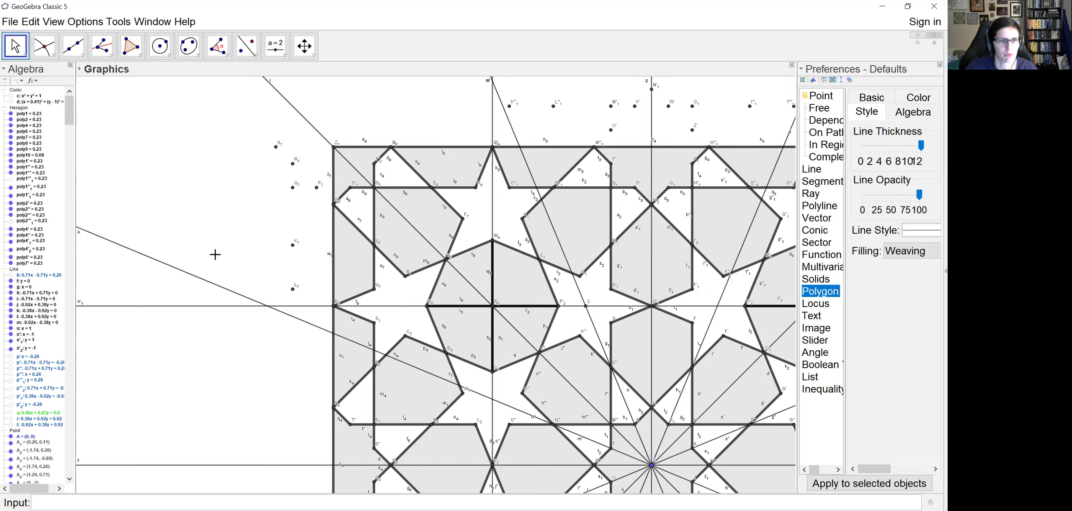
# - Reflect all the shapes of the upper-left corner tile across the vertical line x = 0
pyautogui.scroll(-3, 215, 254)
pyautogui.scroll(-3, 460, 330)
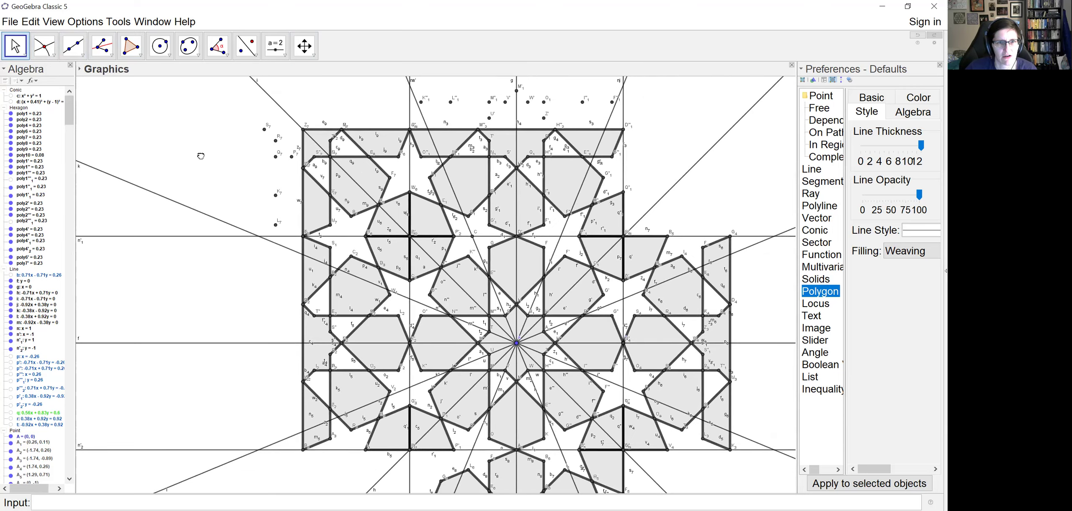
pyautogui.scroll(-4, 201, 156)
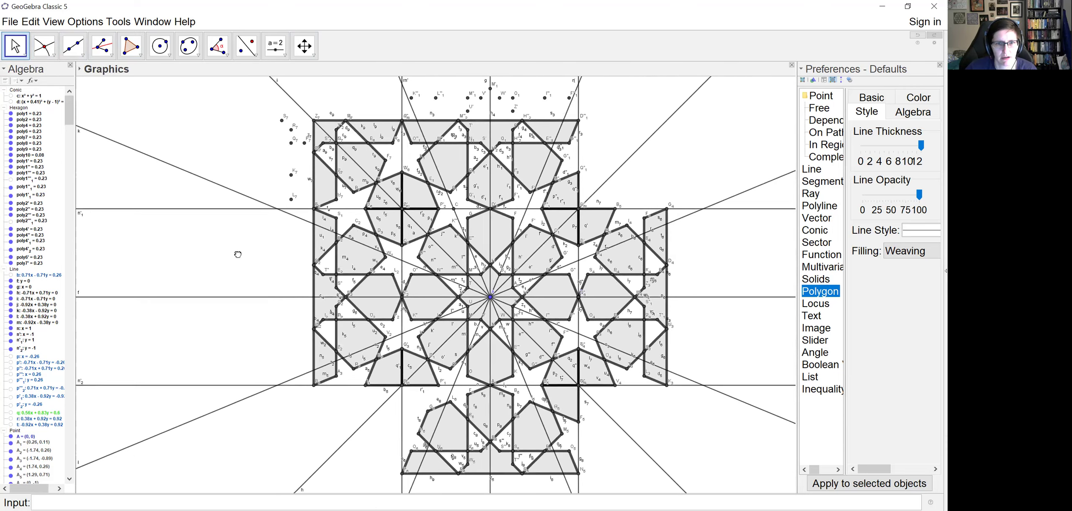
pyautogui.moveTo(238, 254); pyautogui.dragTo(235, 239)
pyautogui.click(246, 46)
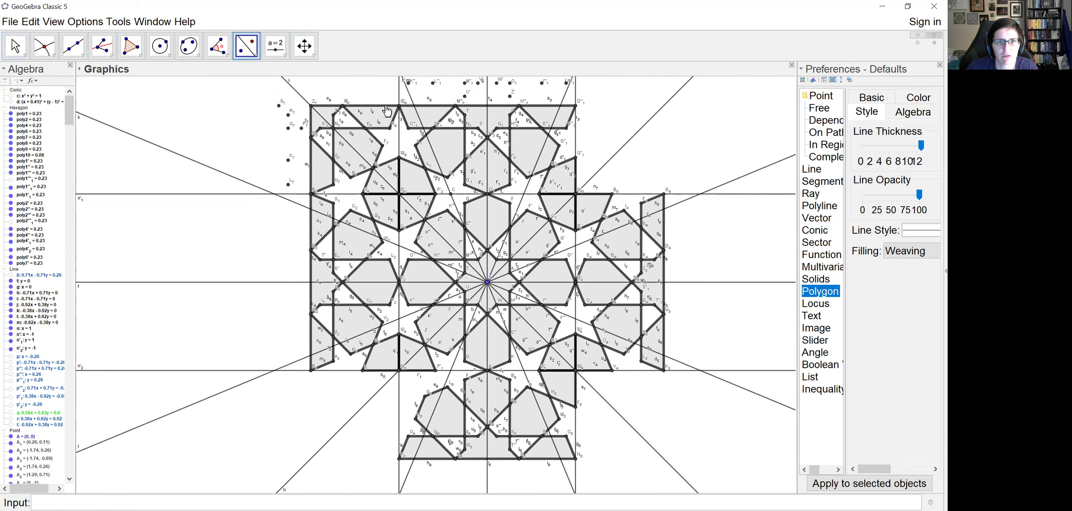
pyautogui.click(379, 118)
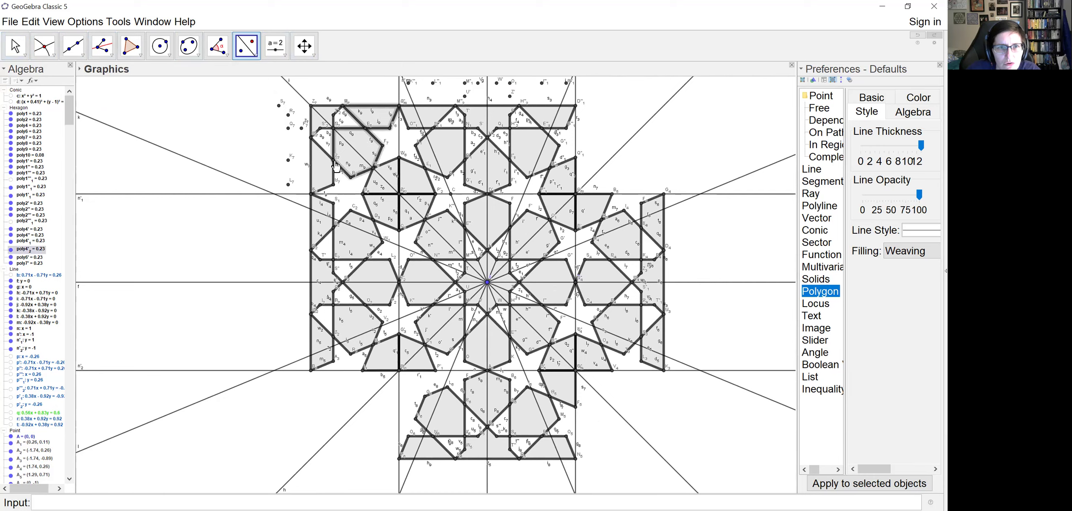
pyautogui.click(321, 110)
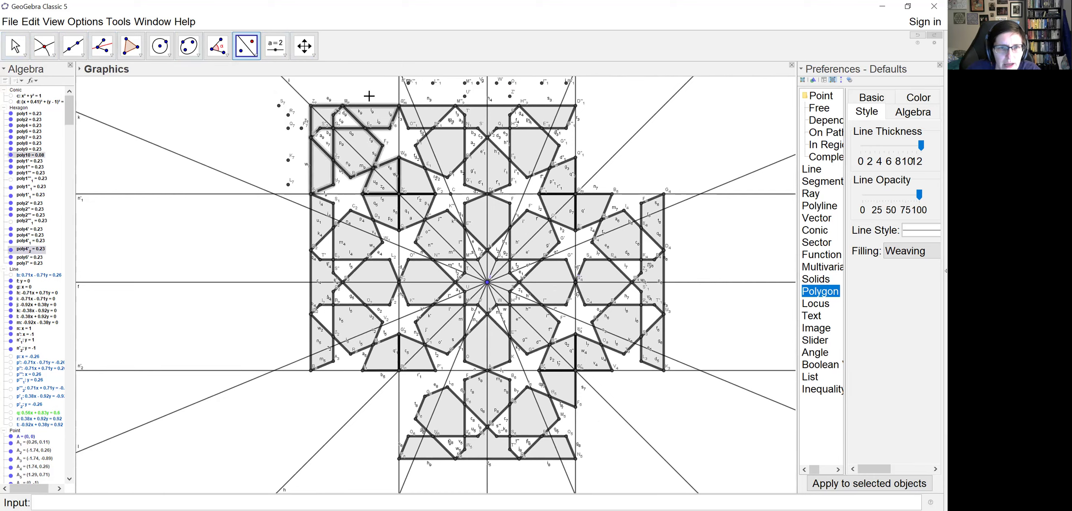
pyautogui.click(487, 87)
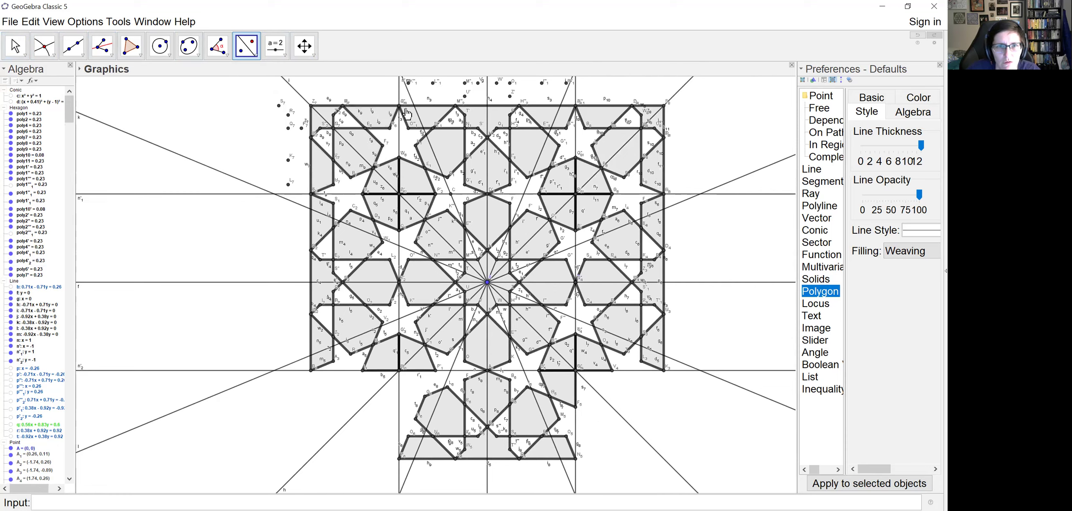
# - Reflect the shapes of the upper-left and upper-right corner tiles across the horizontal line y = 0
pyautogui.click(329, 114)
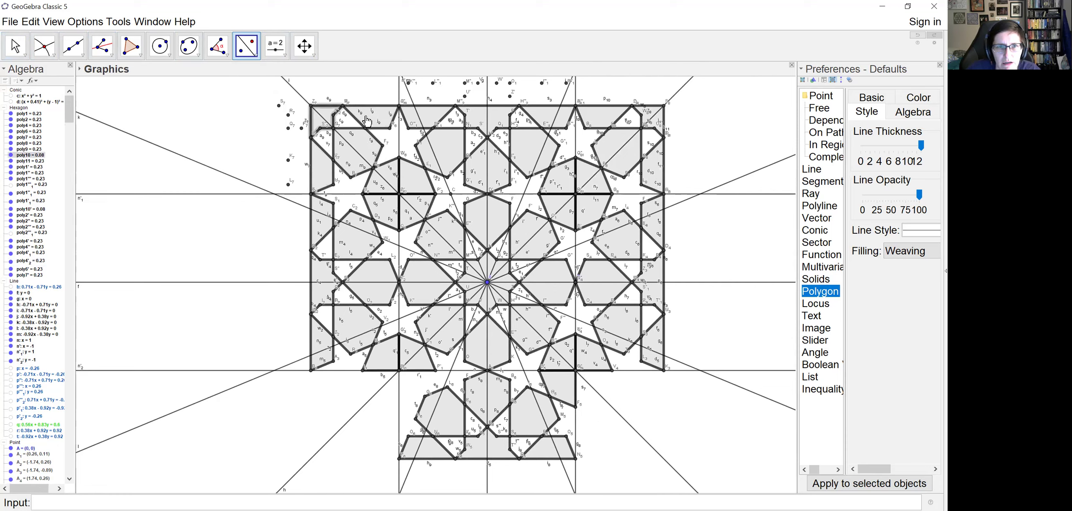
pyautogui.click(361, 144)
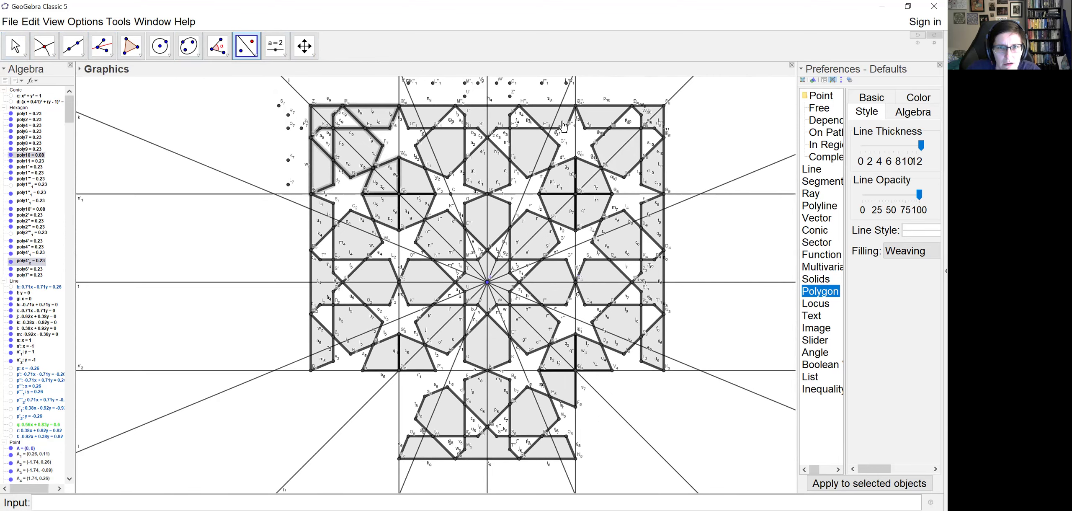
pyautogui.keyDown('ctrl'); pyautogui.click(606, 117); pyautogui.keyUp('ctrl')
pyautogui.keyDown('ctrl'); pyautogui.click(659, 116); pyautogui.keyUp('ctrl')
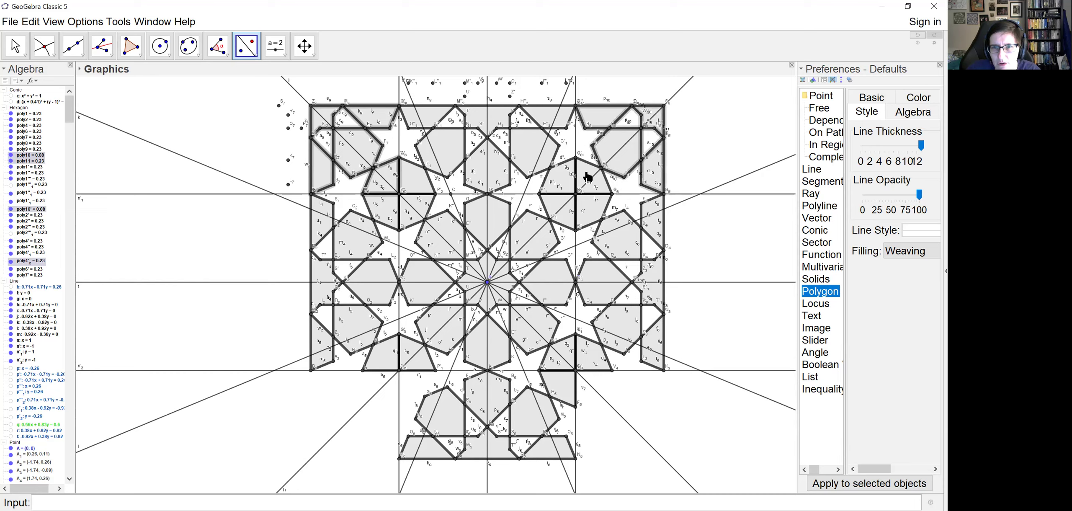
pyautogui.click(688, 283)
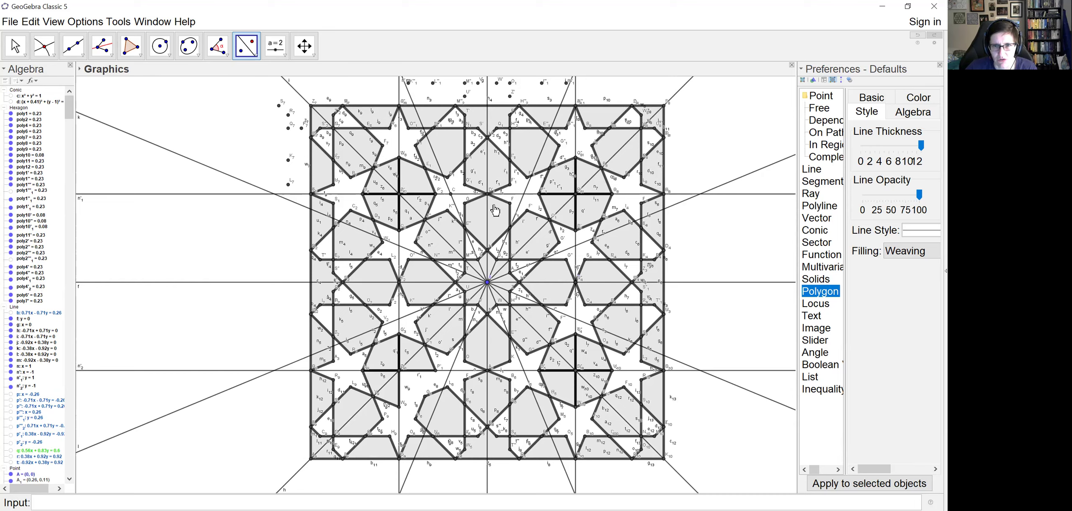
# - Remove the partial polygons that make up the four octagons around the central tile's corners
pyautogui.click(382, 356)
pyautogui.click(415, 370)
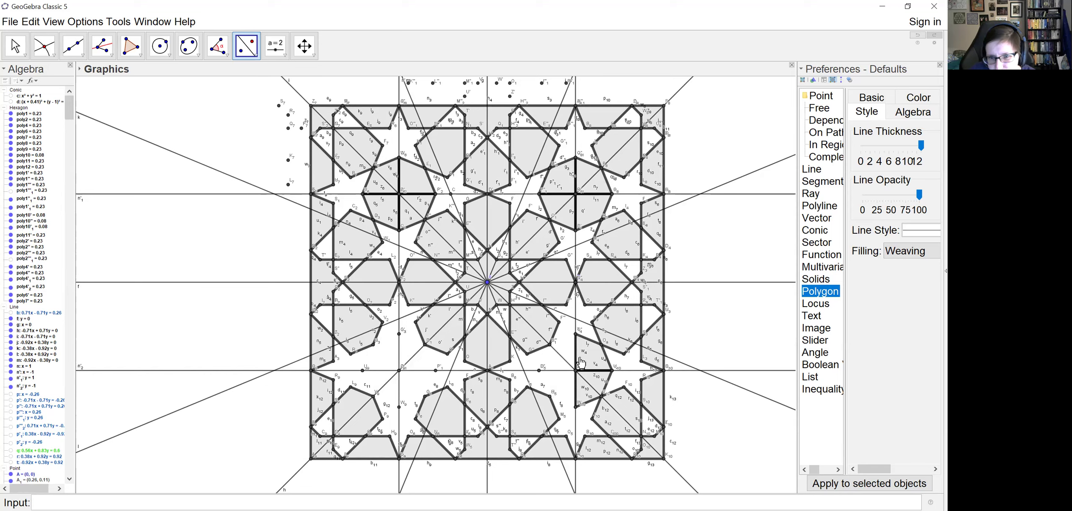
pyautogui.click(596, 392)
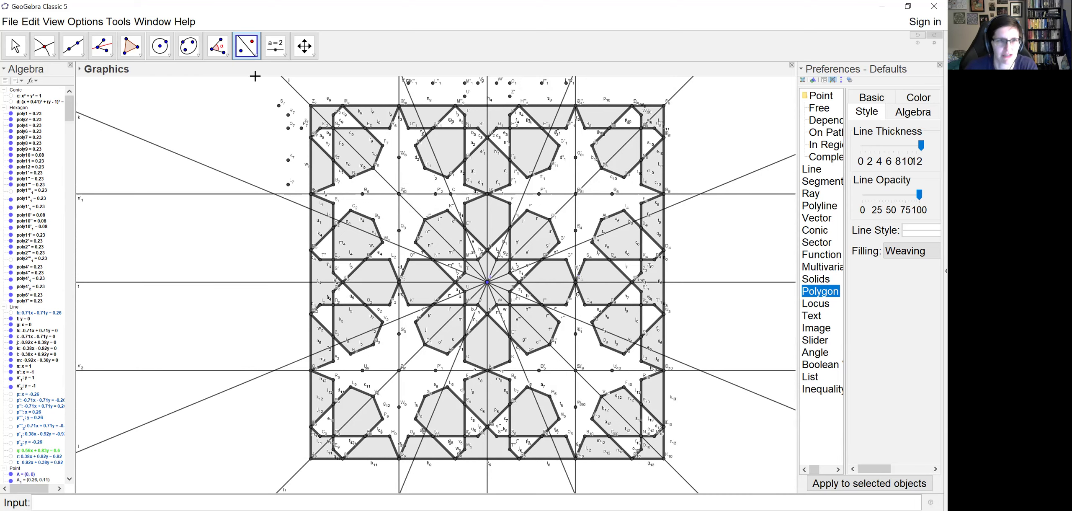
# - Draw a single eight-sided polygon through the existing vertices around the central tile's upper-left corner
pyautogui.click(135, 50)
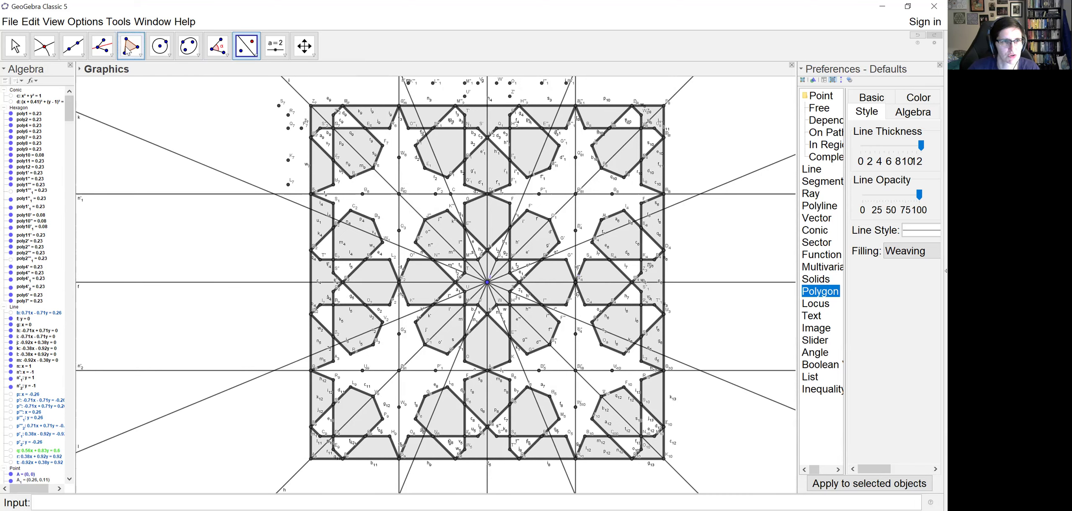
pyautogui.click(399, 158)
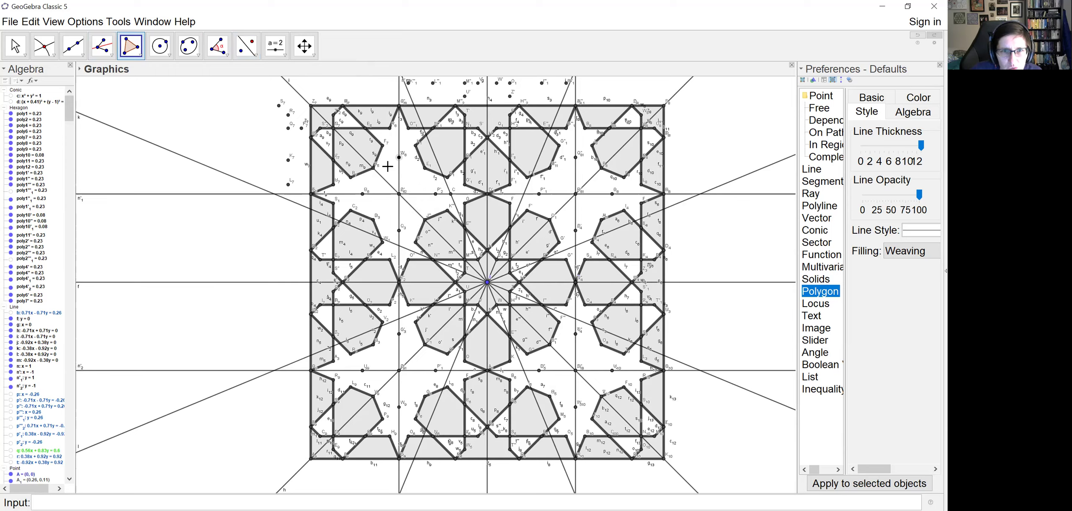
pyautogui.click(373, 168)
pyautogui.click(362, 194)
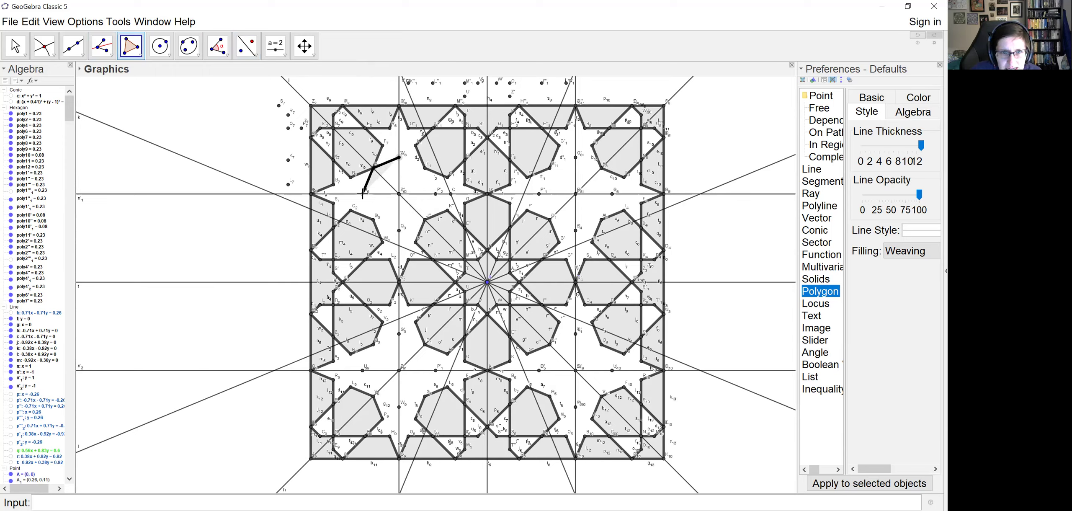
pyautogui.click(373, 219)
pyautogui.click(399, 230)
pyautogui.click(426, 219)
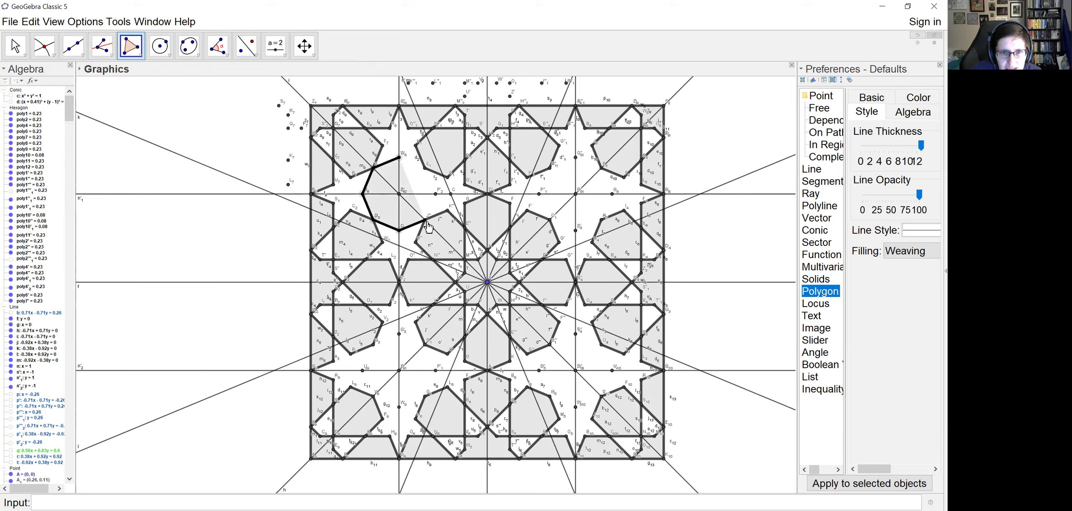
pyautogui.click(435, 190)
pyautogui.click(425, 168)
pyautogui.click(398, 157)
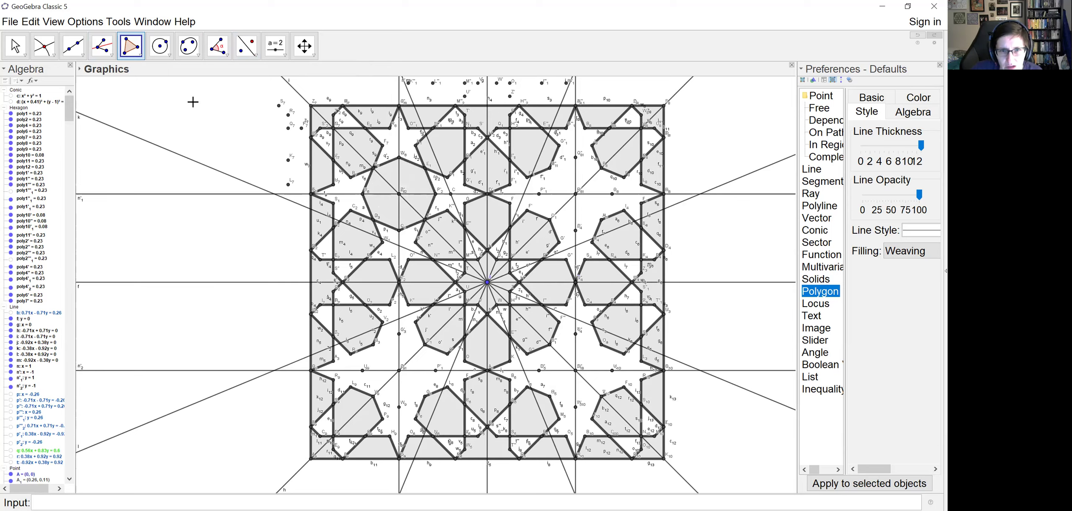
# - Reflect the new octagon across the vertical line x = 0
pyautogui.click(246, 45)
pyautogui.click(415, 178)
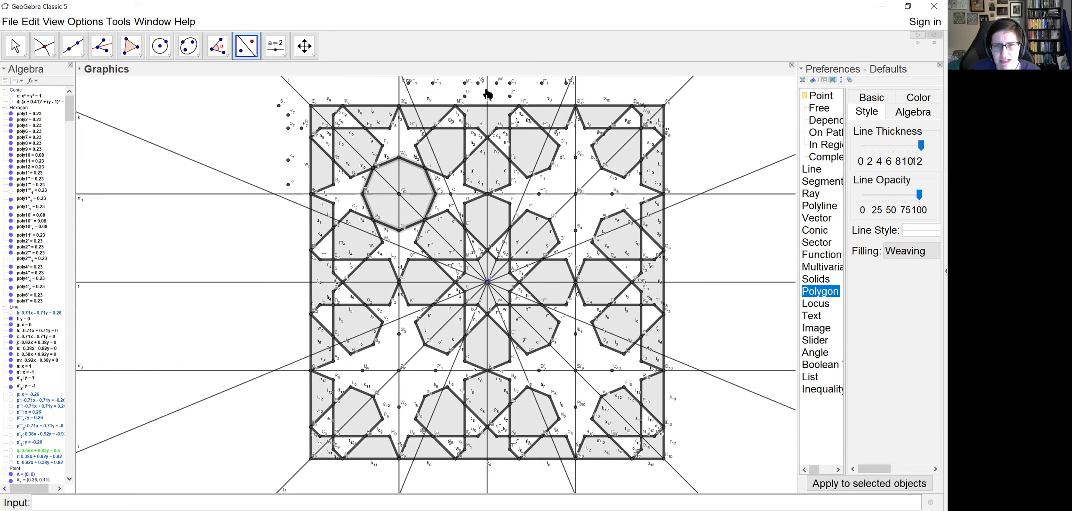
pyautogui.scroll(-1, 477, 171)
pyautogui.scroll(-1, 477, 171)
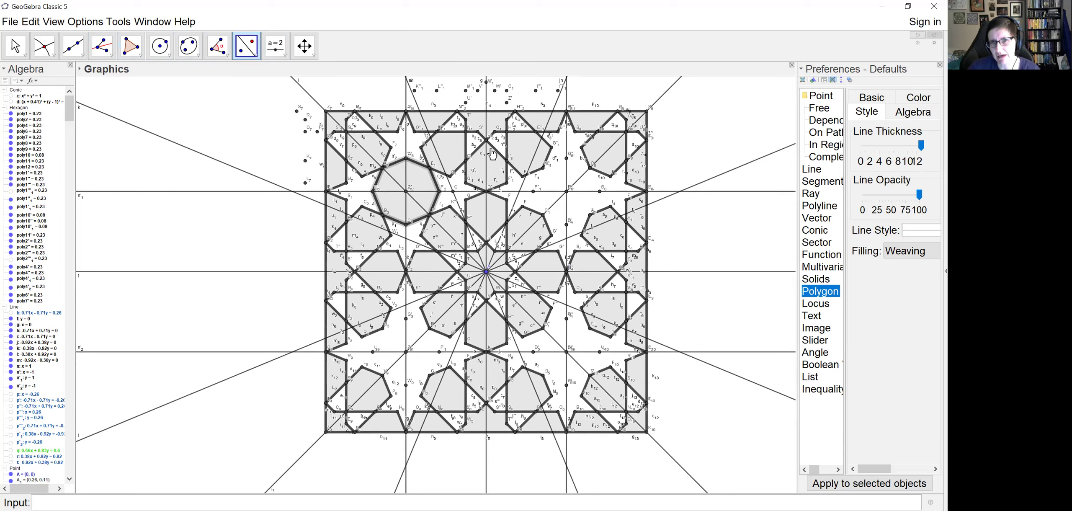
pyautogui.click(487, 464)
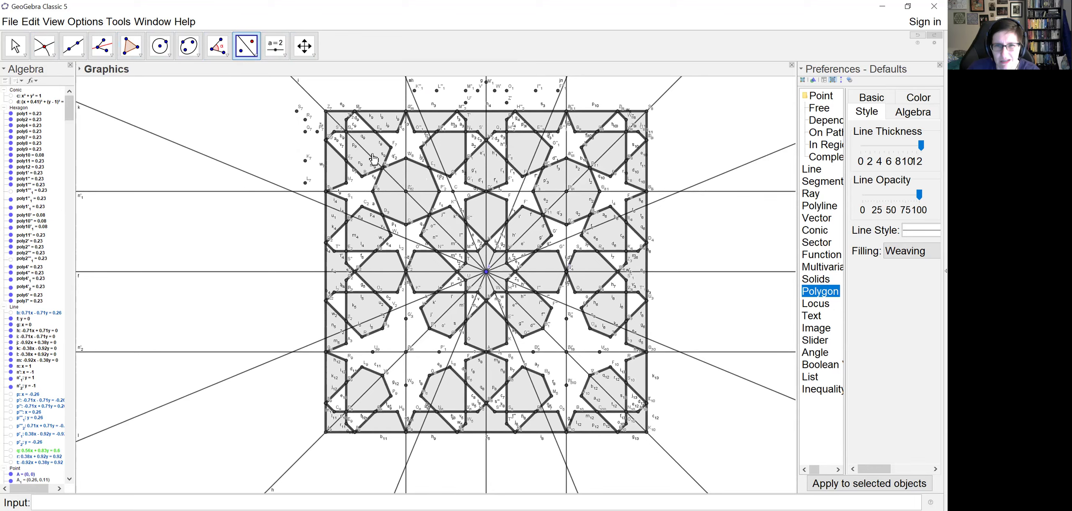
# - Reflect both upper octagons across the horizontal line y = 0
pyautogui.click(418, 182)
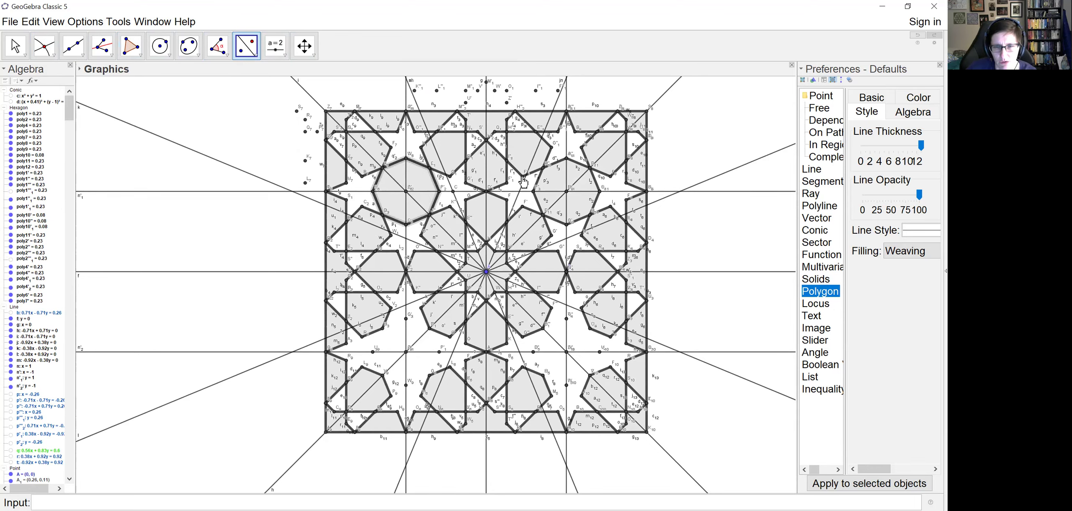
pyautogui.click(557, 180)
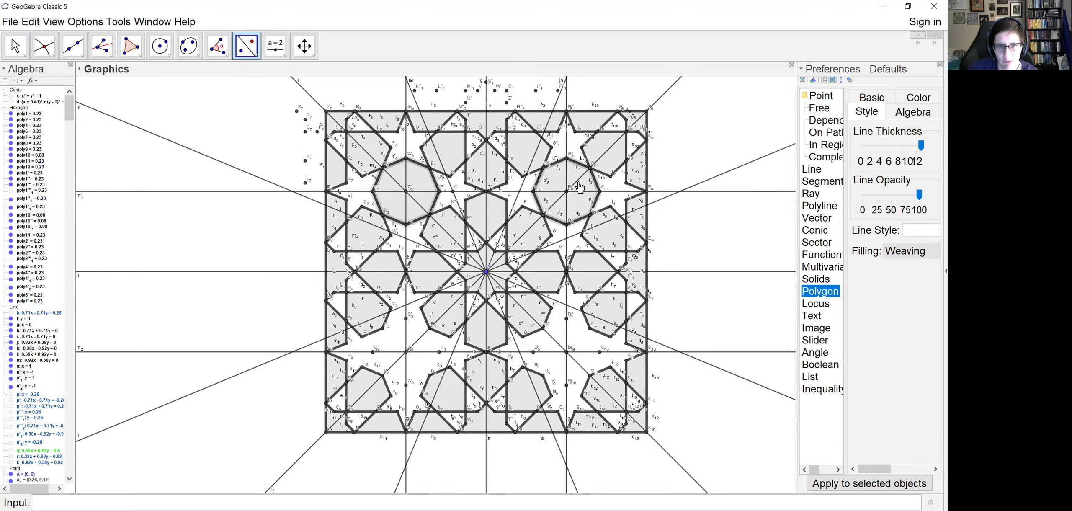
pyautogui.click(693, 273)
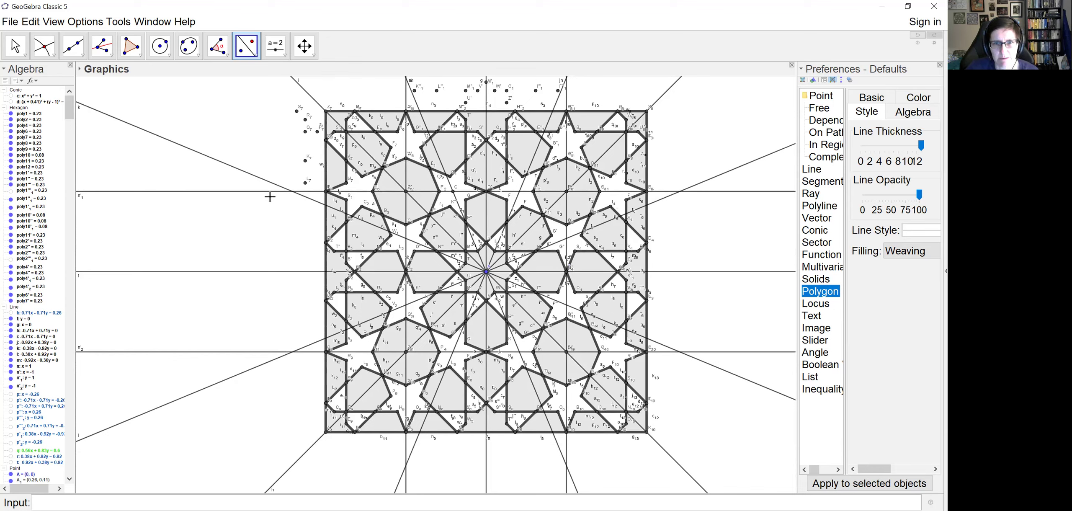
# - Collapse the list of hexagons and reflect the line y = 0 across the line y = -1
pyautogui.click(3, 108)
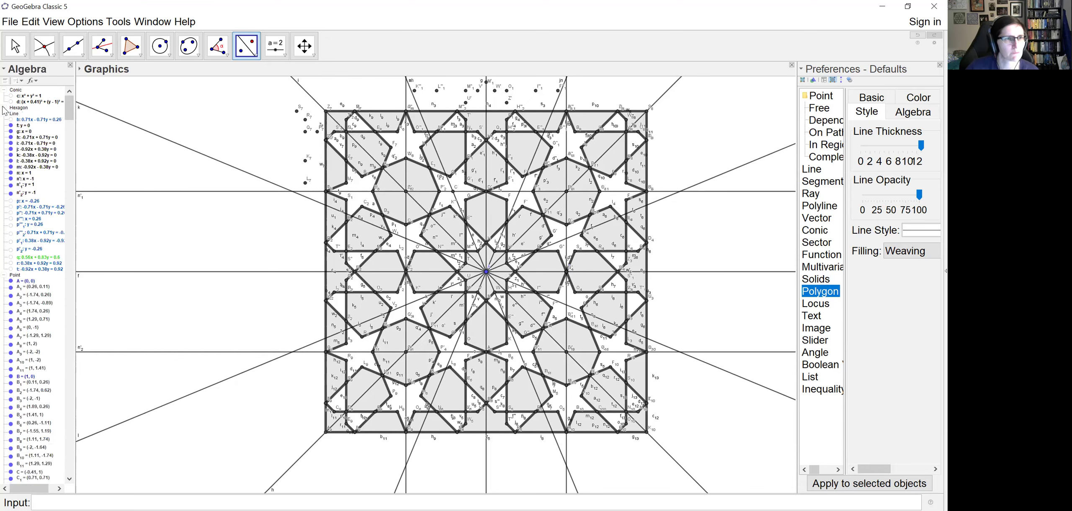
pyautogui.click(18, 126)
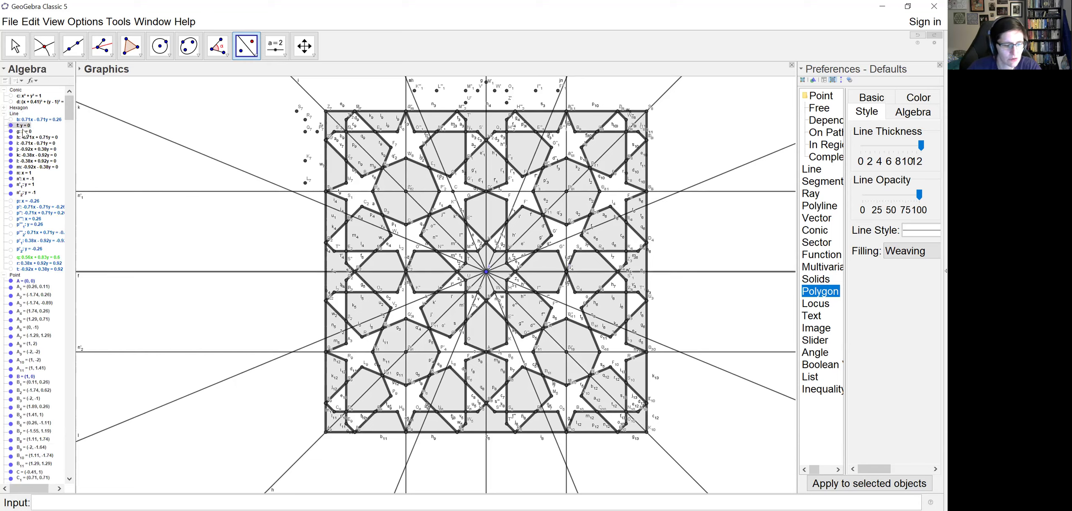
pyautogui.click(22, 195)
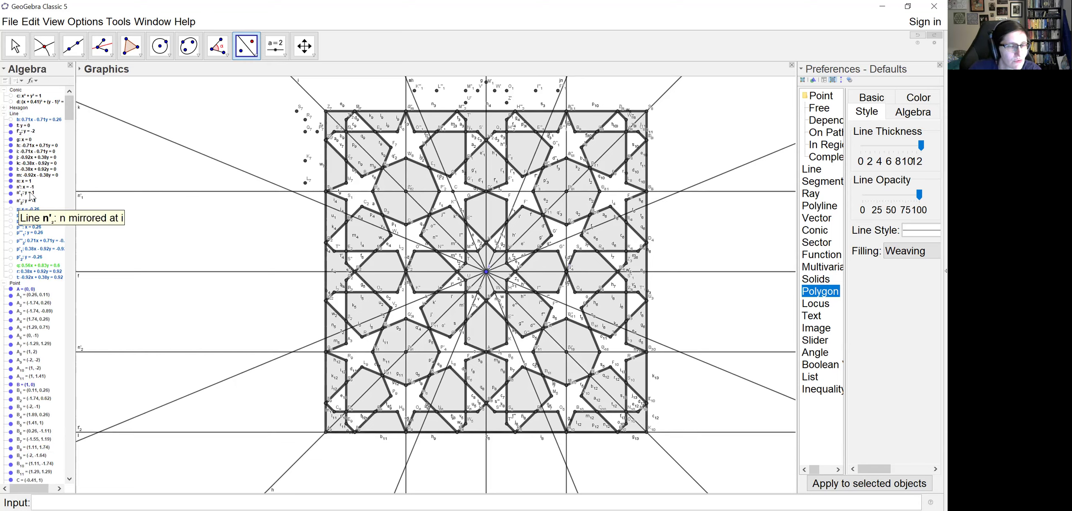
pyautogui.click(31, 21)
pyautogui.click(46, 40)
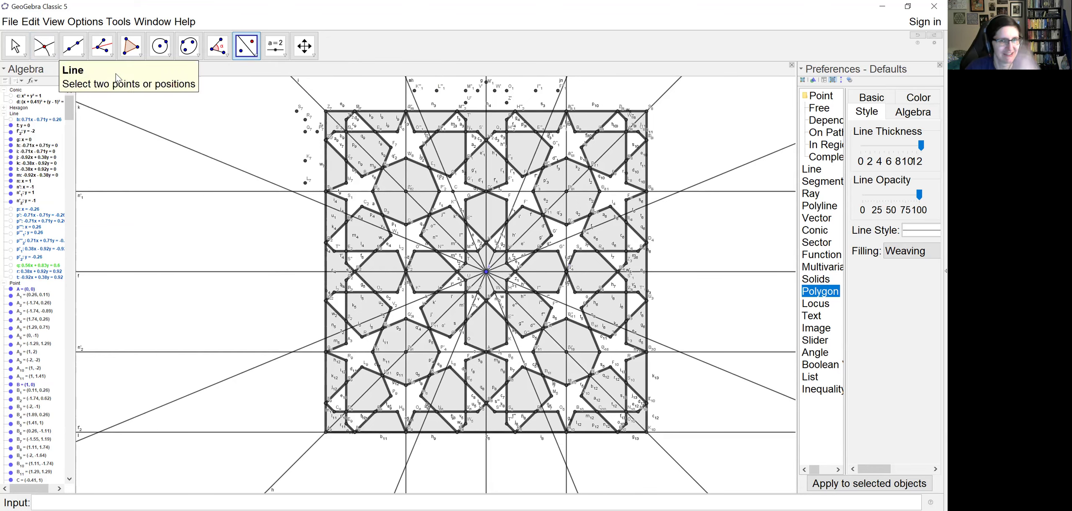
# - Hide all the visible construction lines together and collapse the list of lines
pyautogui.press('Escape')
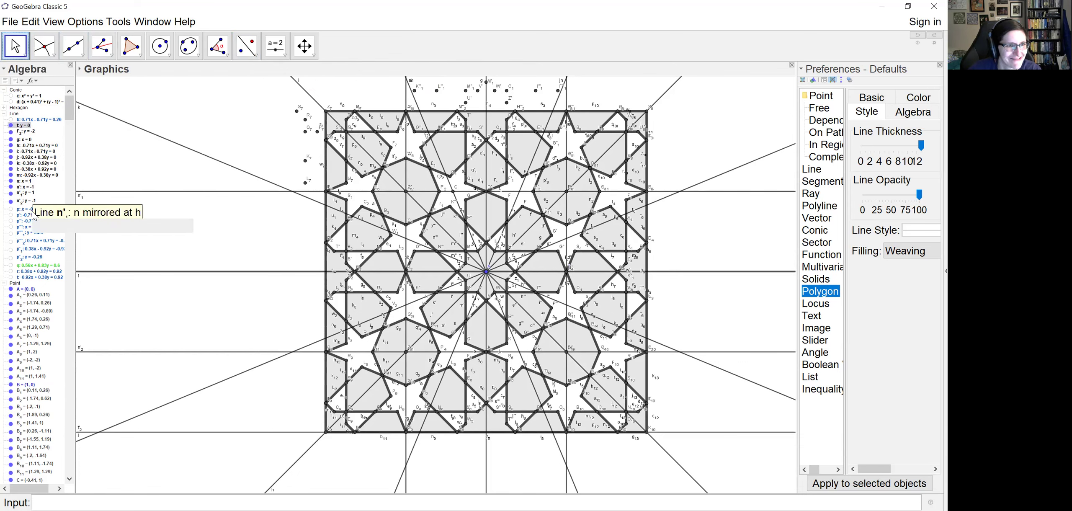
pyautogui.keyDown('shift'); pyautogui.click(21, 200); pyautogui.keyUp('shift')
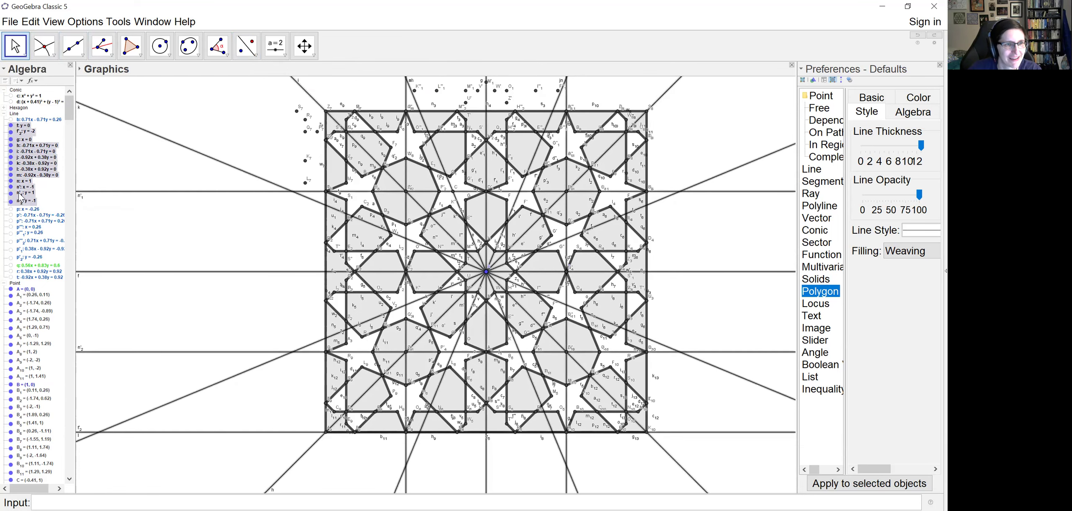
pyautogui.rightClick(19, 171)
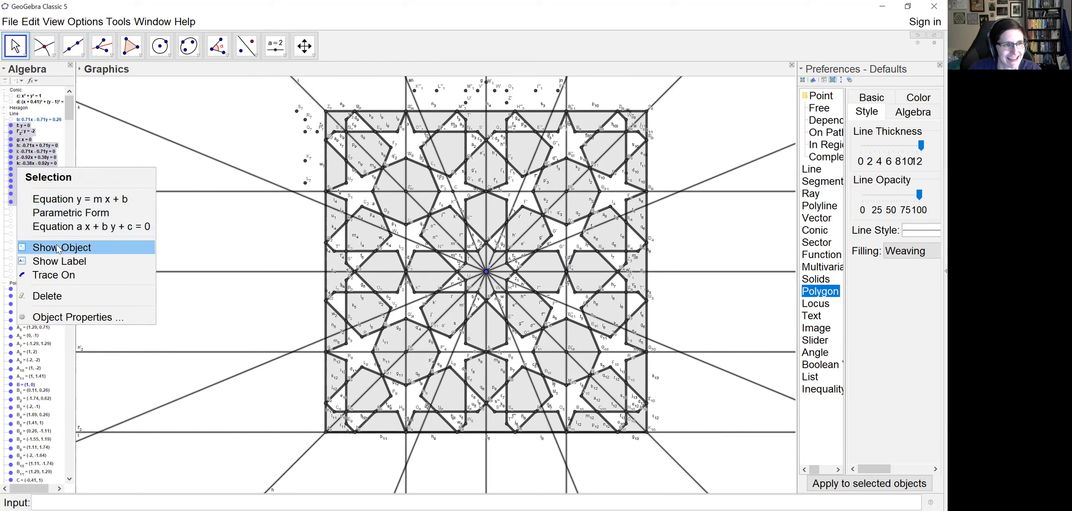
pyautogui.click(2, 243)
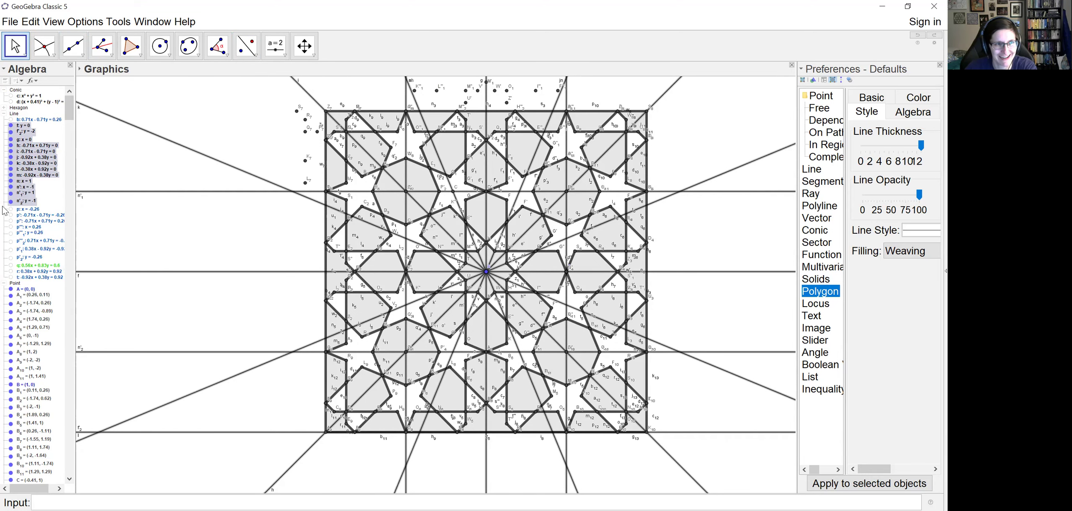
pyautogui.click(9, 127)
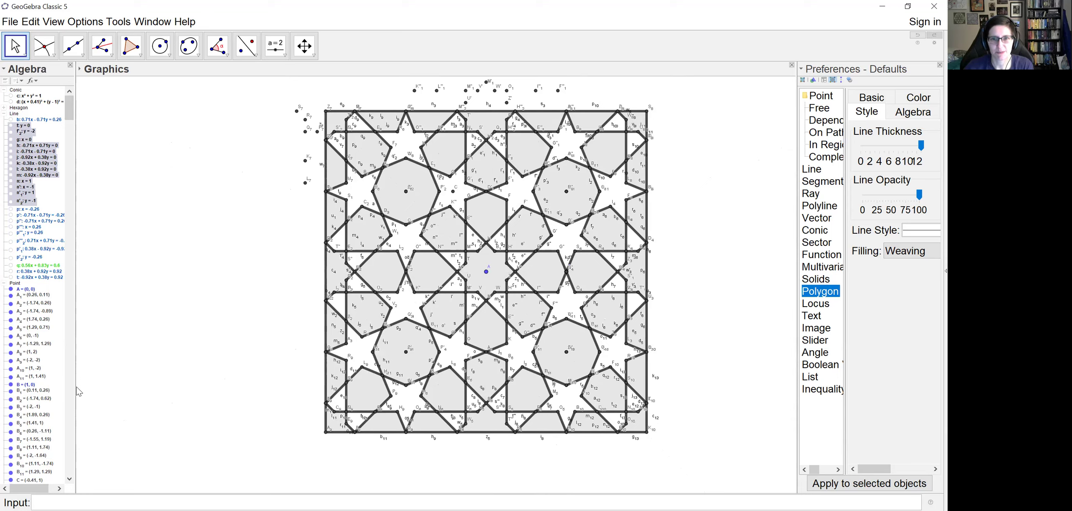
pyautogui.click(4, 113)
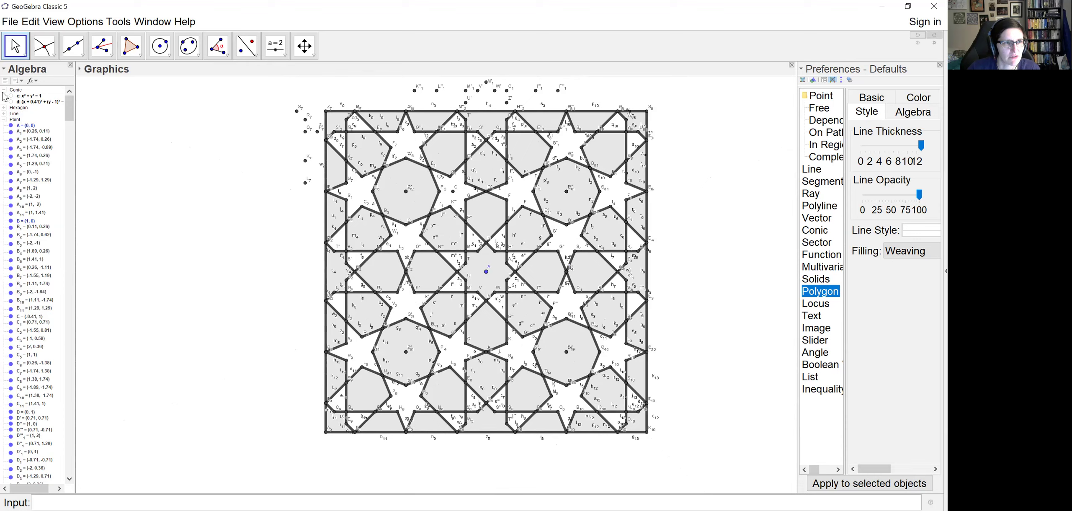
# - Collapse the list of conics and hide all the points together
pyautogui.click(3, 90)
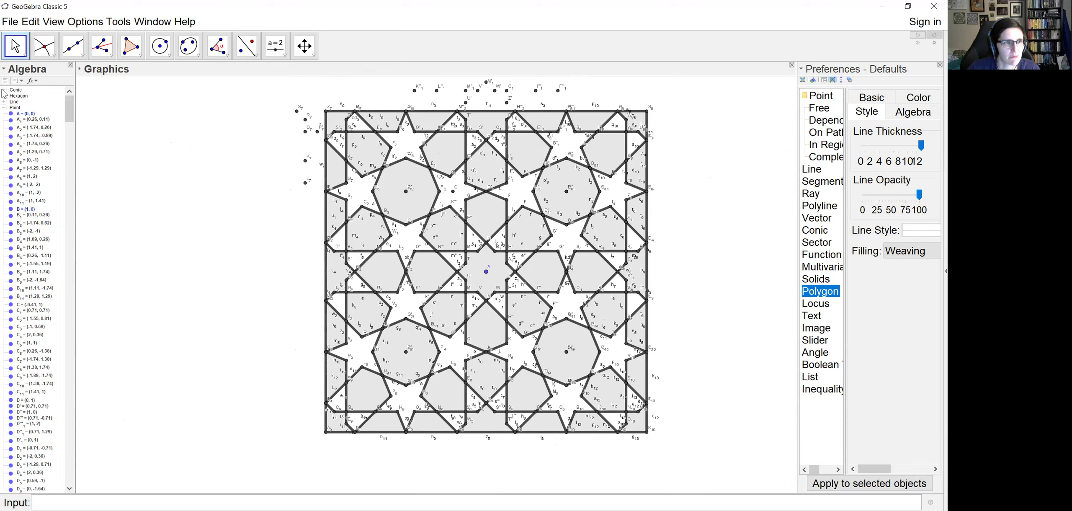
pyautogui.rightClick(15, 109)
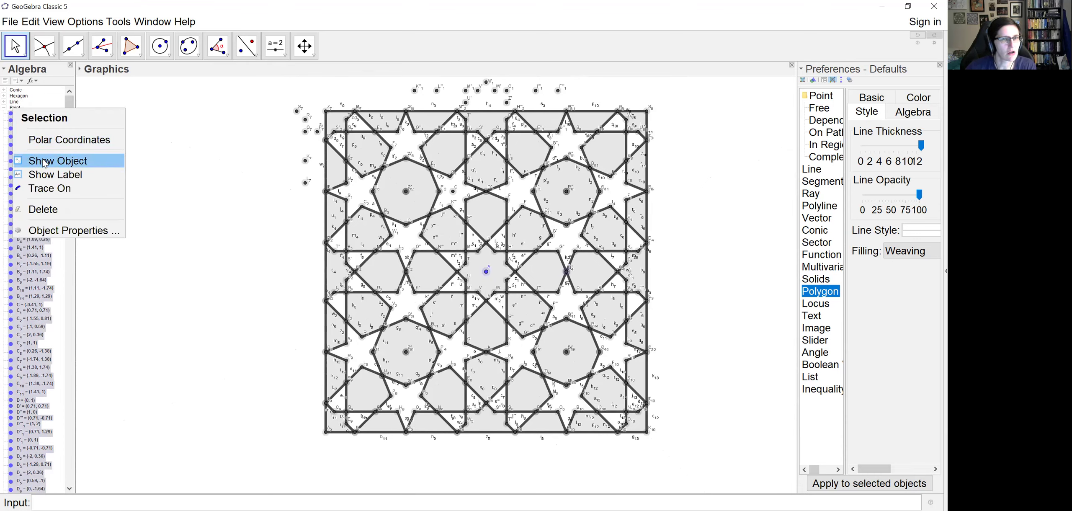
pyautogui.click(13, 163)
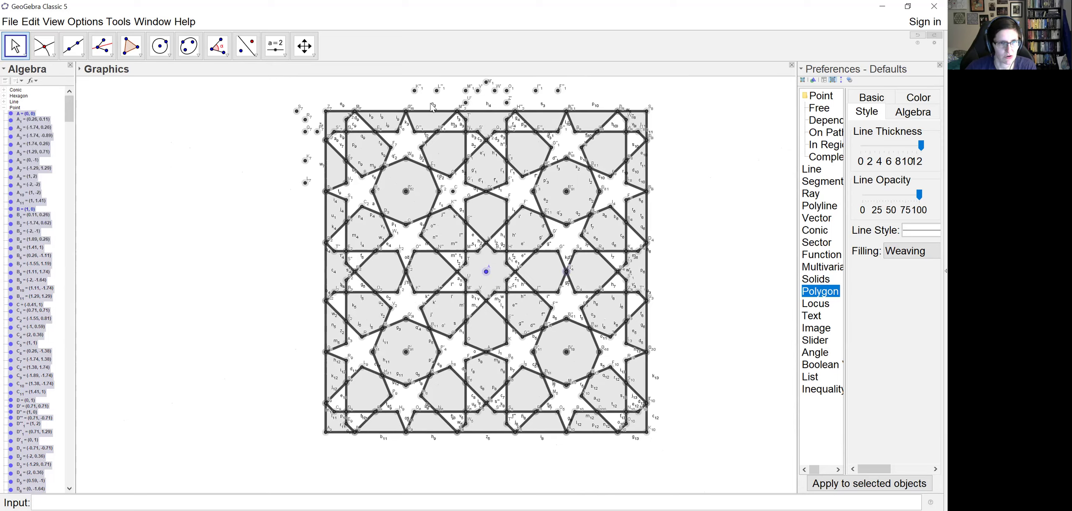
pyautogui.click(11, 114)
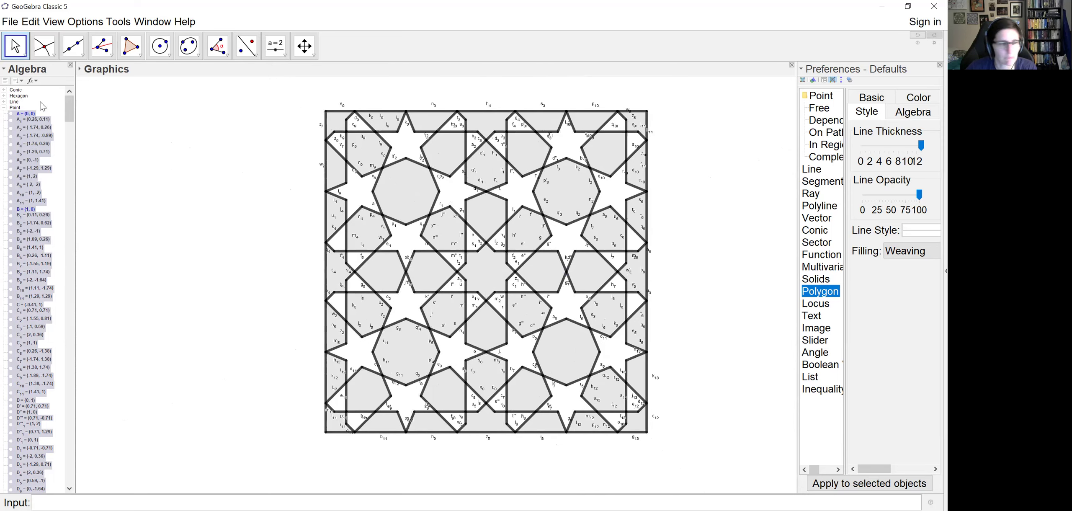
# - Collapse the lists of points, polygons and quadrilaterals
pyautogui.click(4, 108)
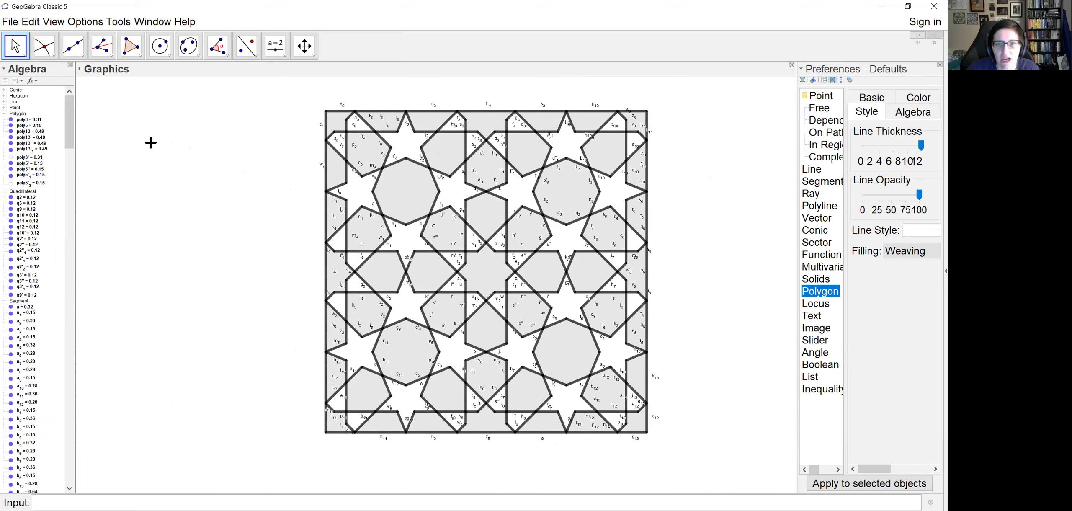
pyautogui.click(3, 114)
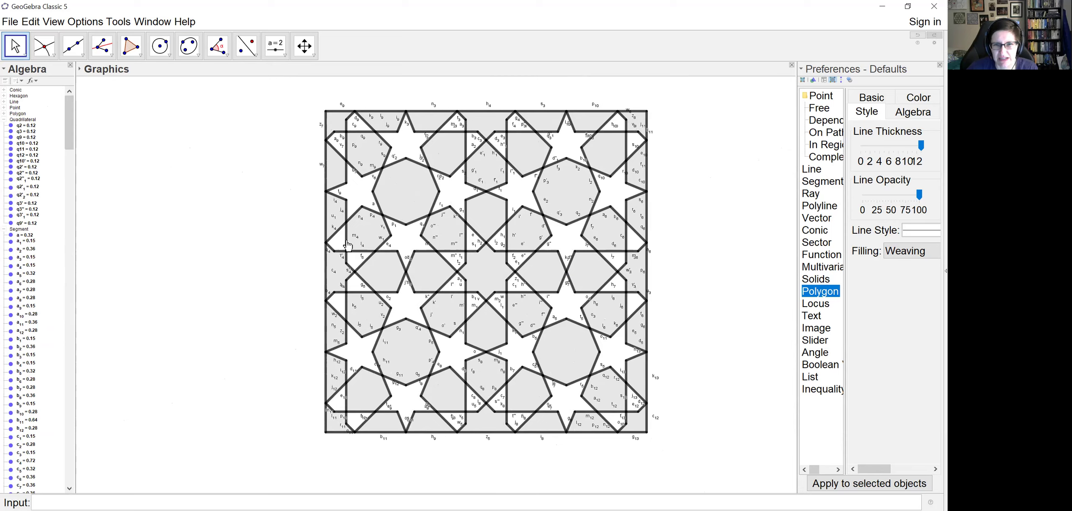
pyautogui.click(3, 120)
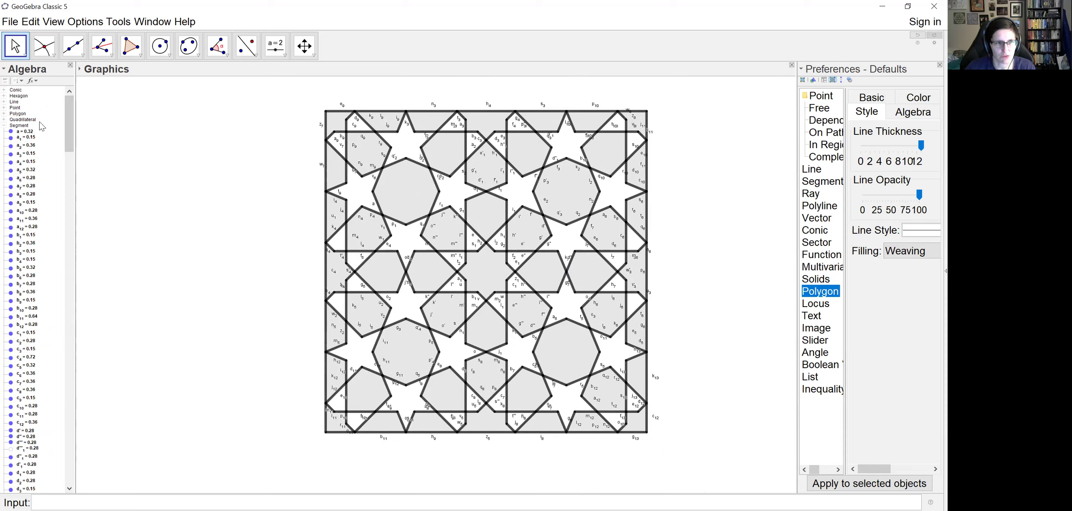
# - Select all the segments together, turn off their labels and clear the selection
pyautogui.click(19, 126)
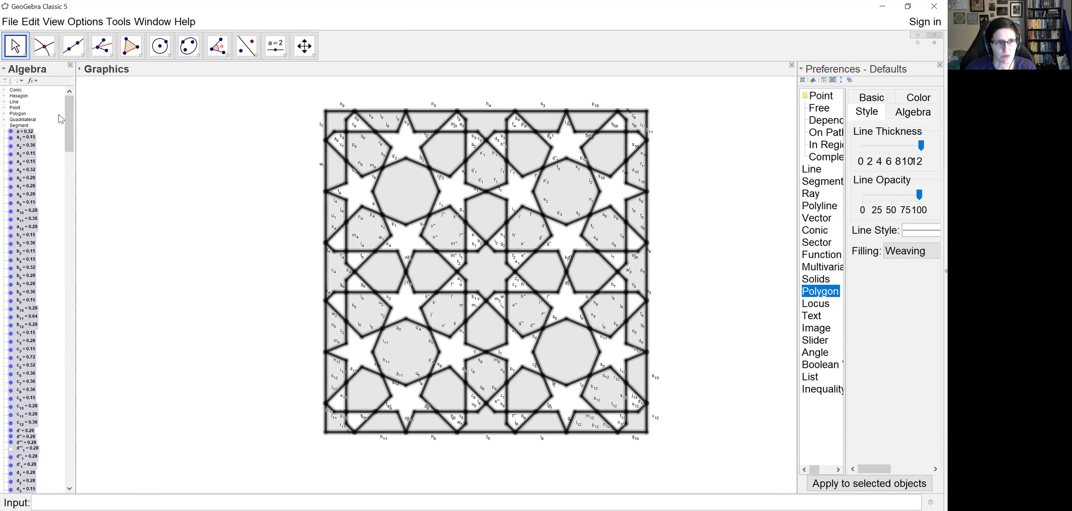
pyautogui.moveTo(71, 122)
pyautogui.mouseDown()
pyautogui.moveTo(74, 475)
pyautogui.moveTo(77, 108)
pyautogui.mouseUp()
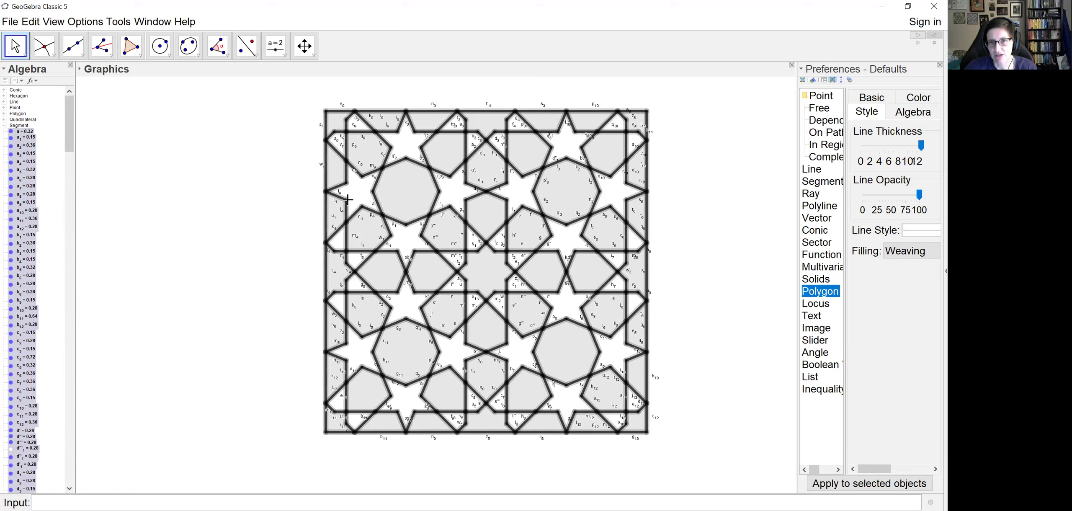
pyautogui.rightClick(15, 126)
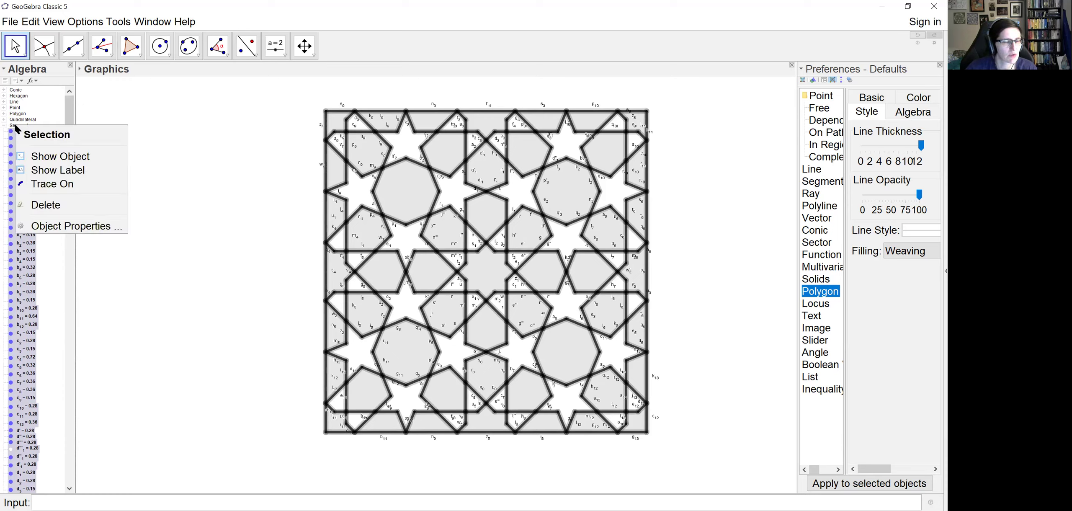
pyautogui.press('Escape')
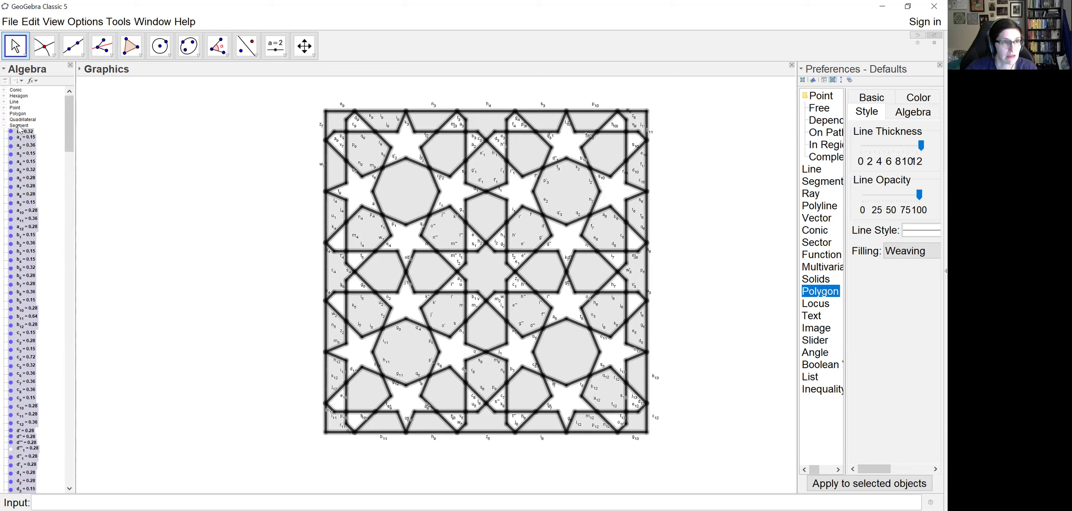
pyautogui.rightClick(17, 127)
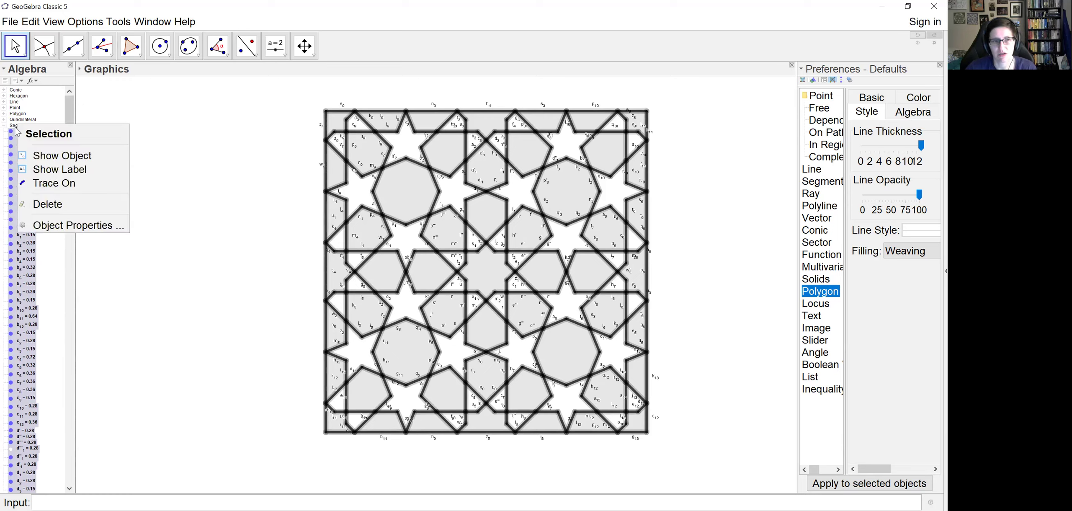
pyautogui.click(46, 174)
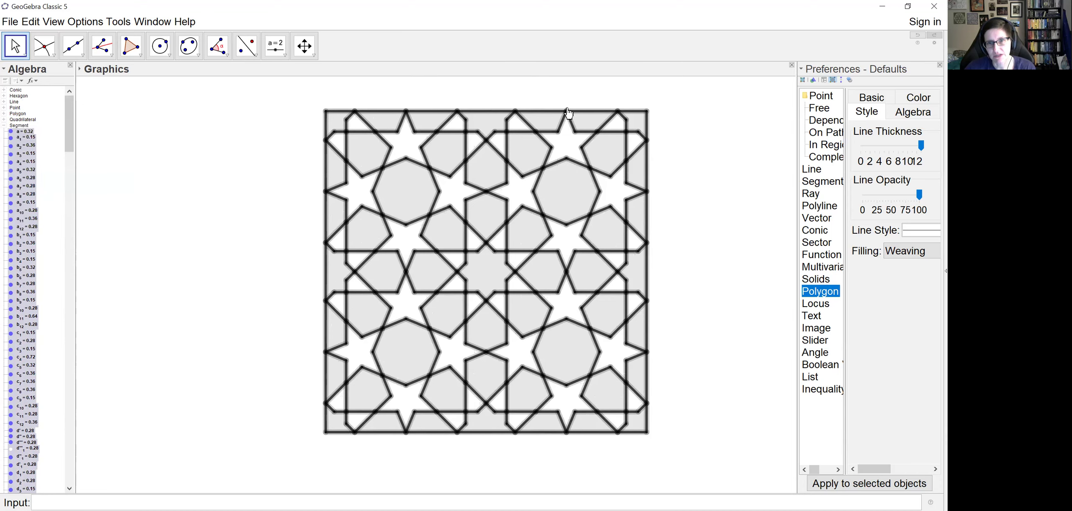
pyautogui.click(178, 109)
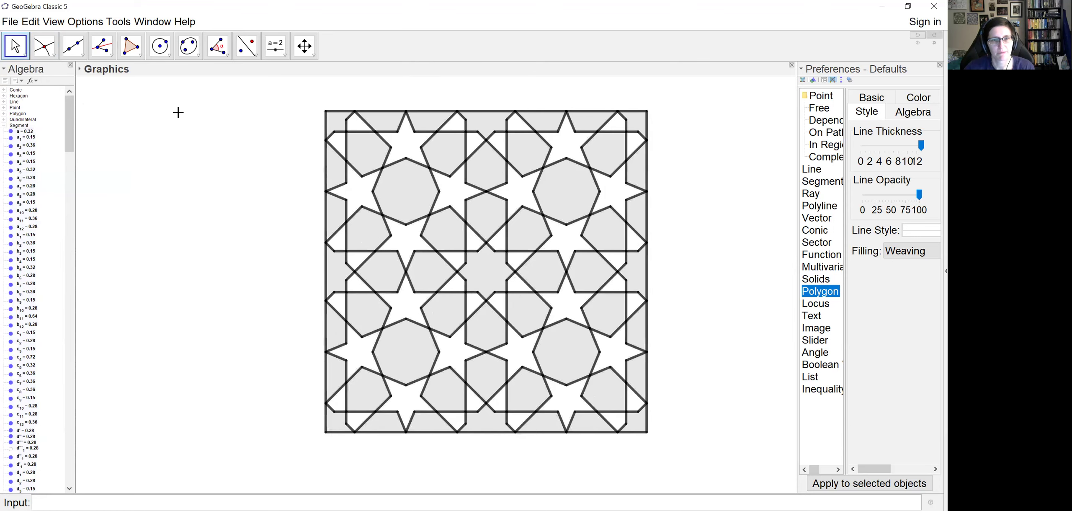